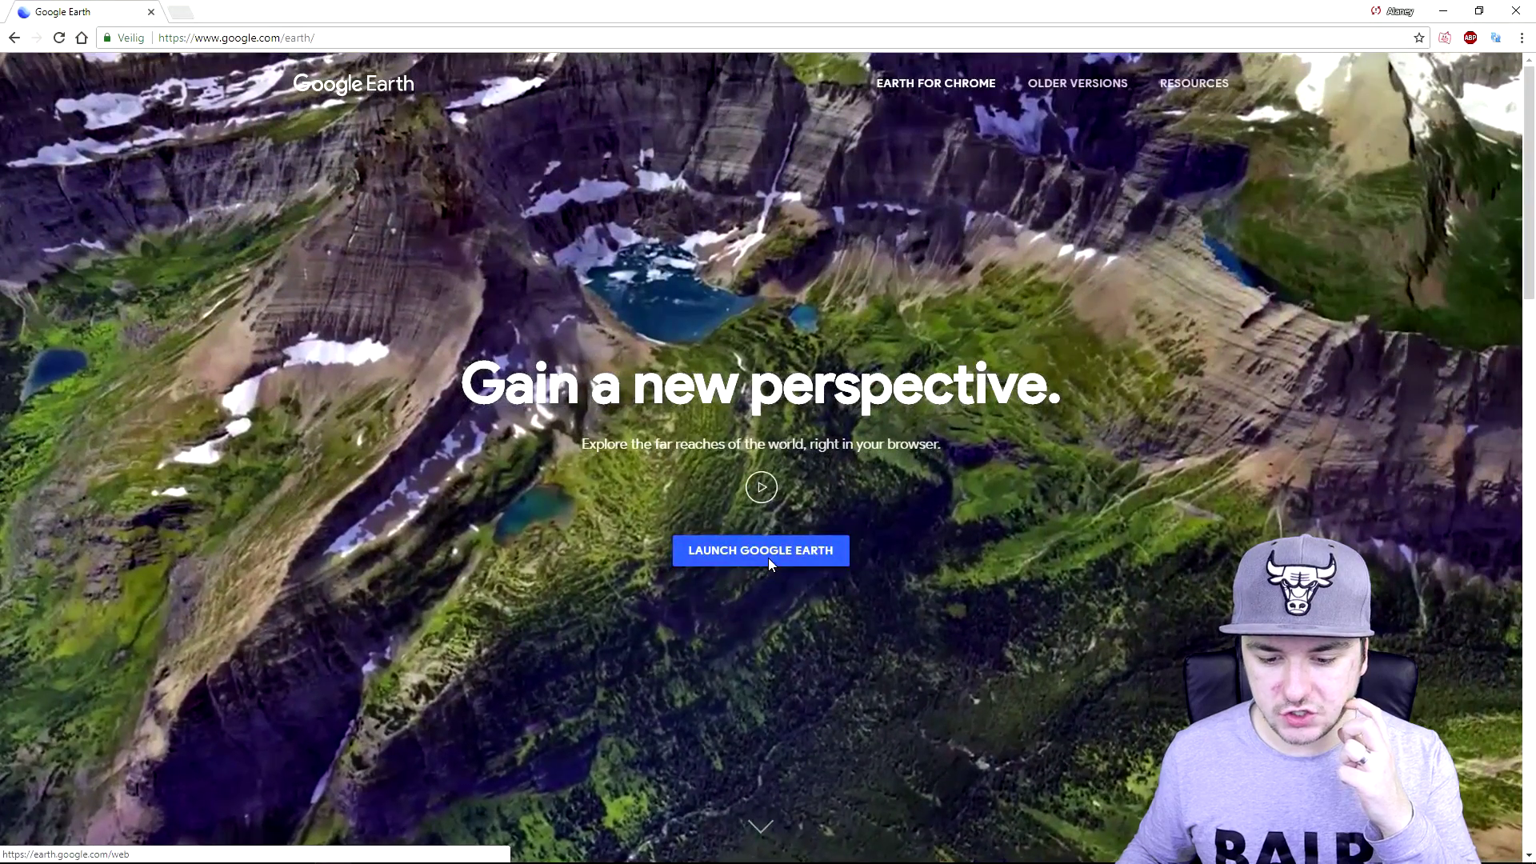
# - Launch Google Earth and search for 'new york' to fly down to Manhattan
pyautogui.click(768, 559)
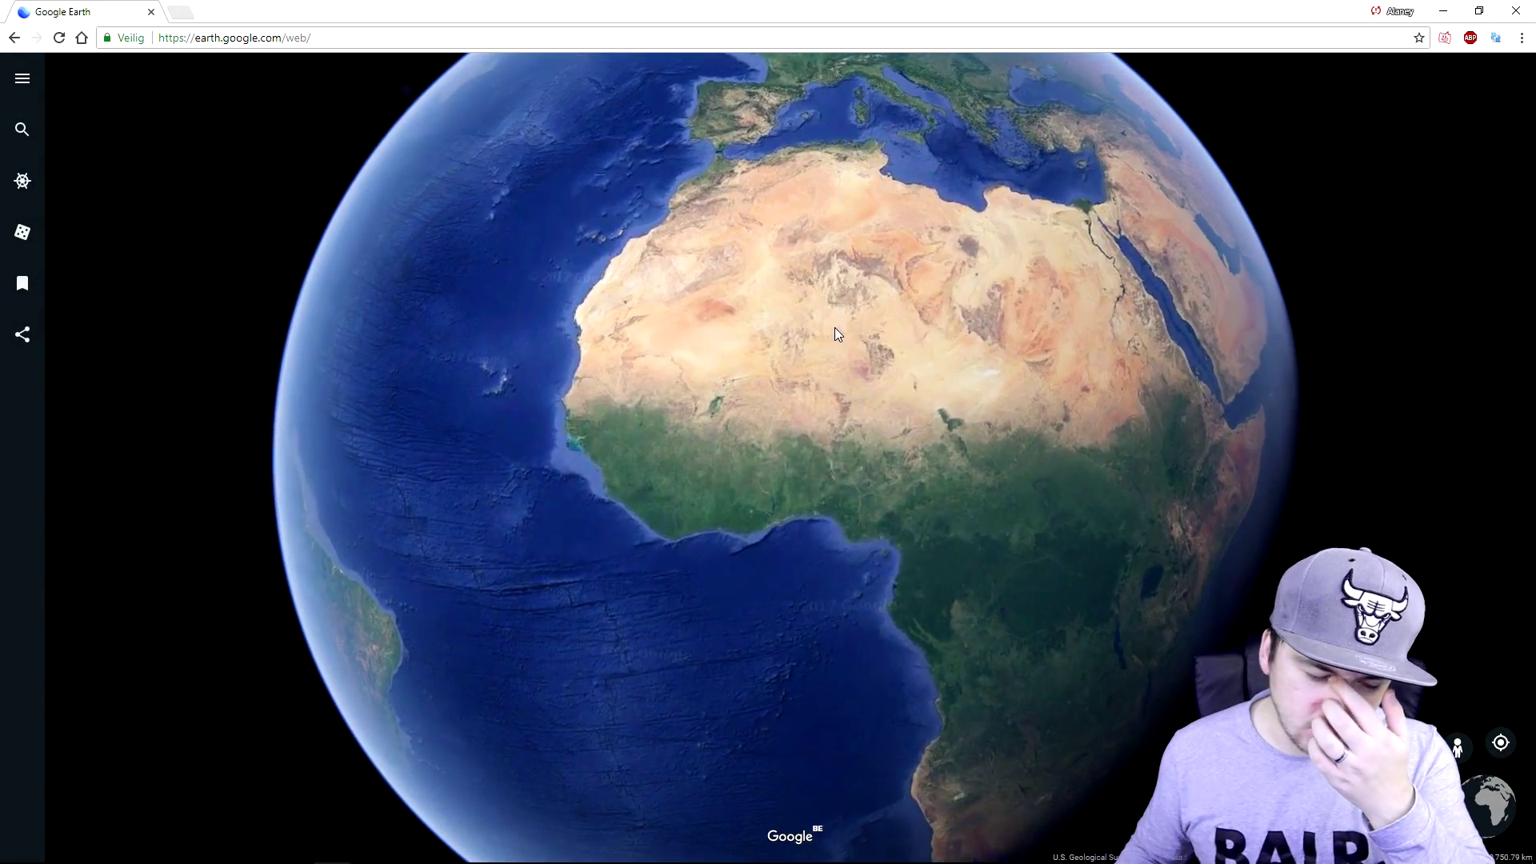
pyautogui.click(22, 128)
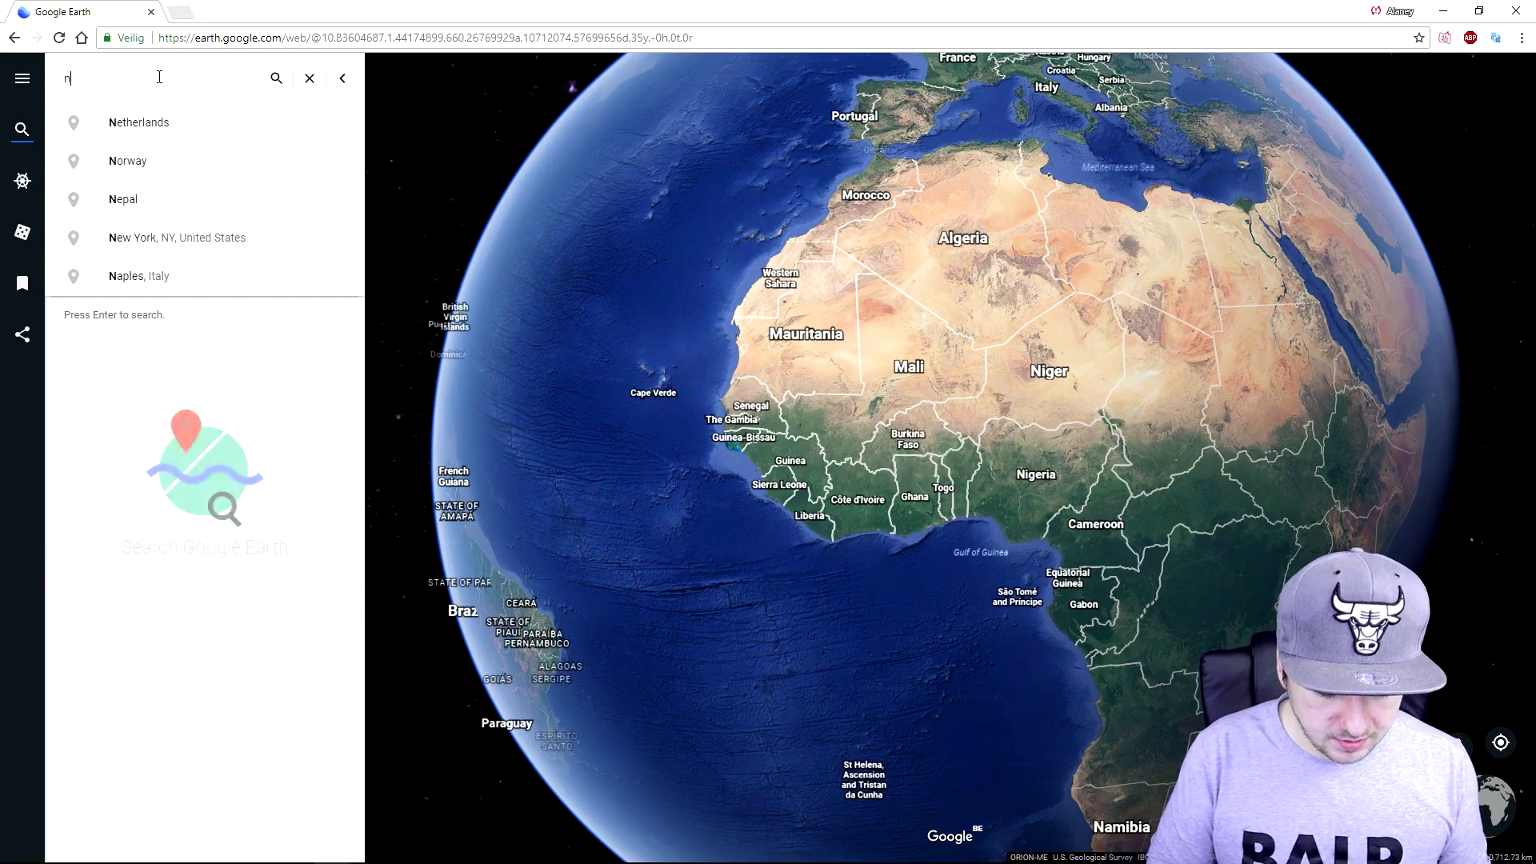
pyautogui.write('new york')
pyautogui.press('Return')
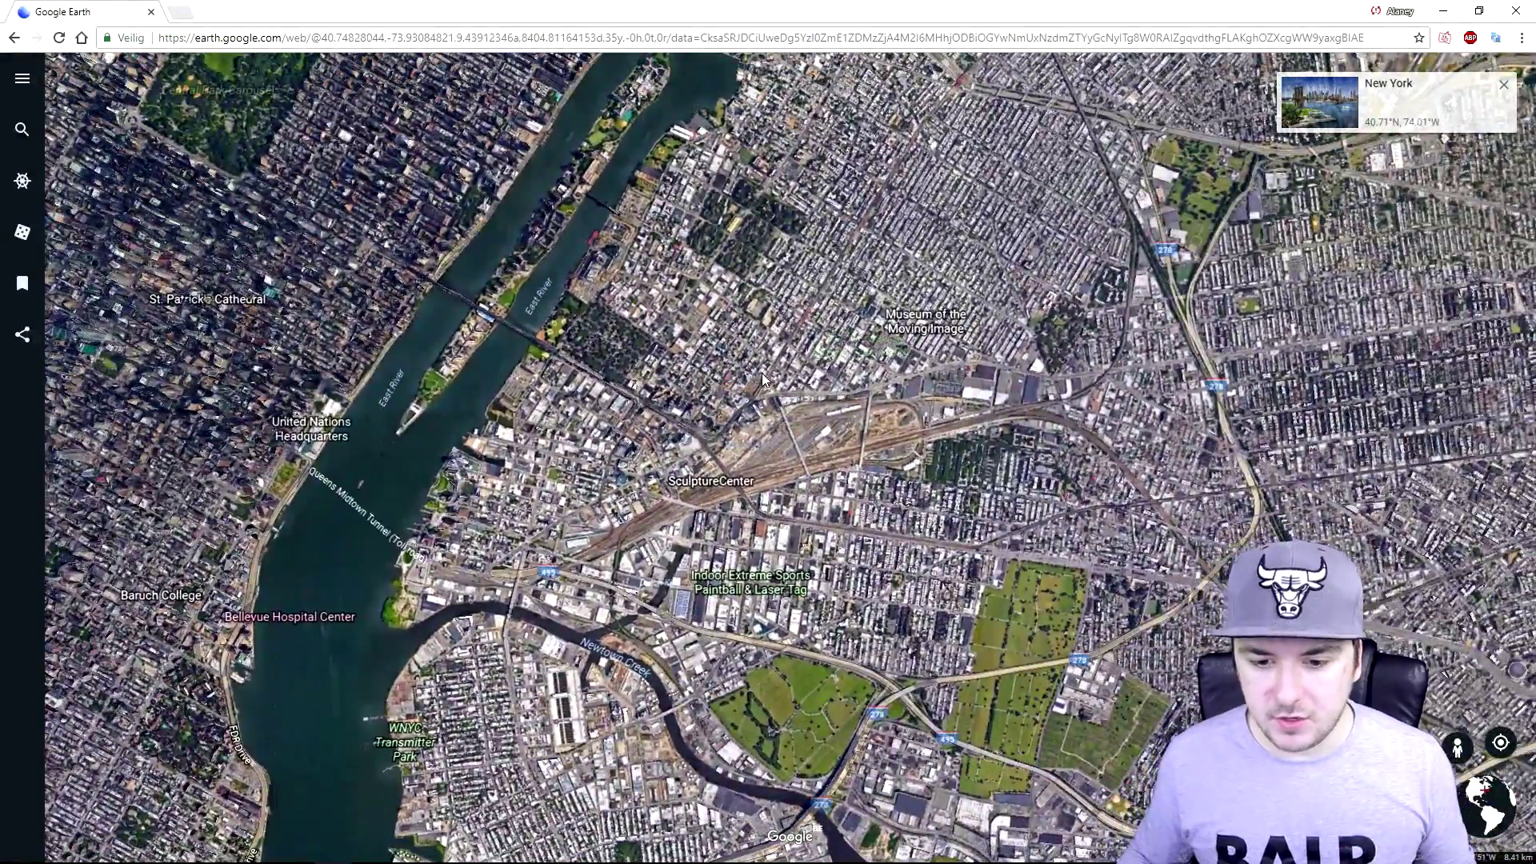
# - Pan and zoom the map across the East River and Roosevelt Island
pyautogui.moveTo(762, 376); pyautogui.dragTo(1073, 409)
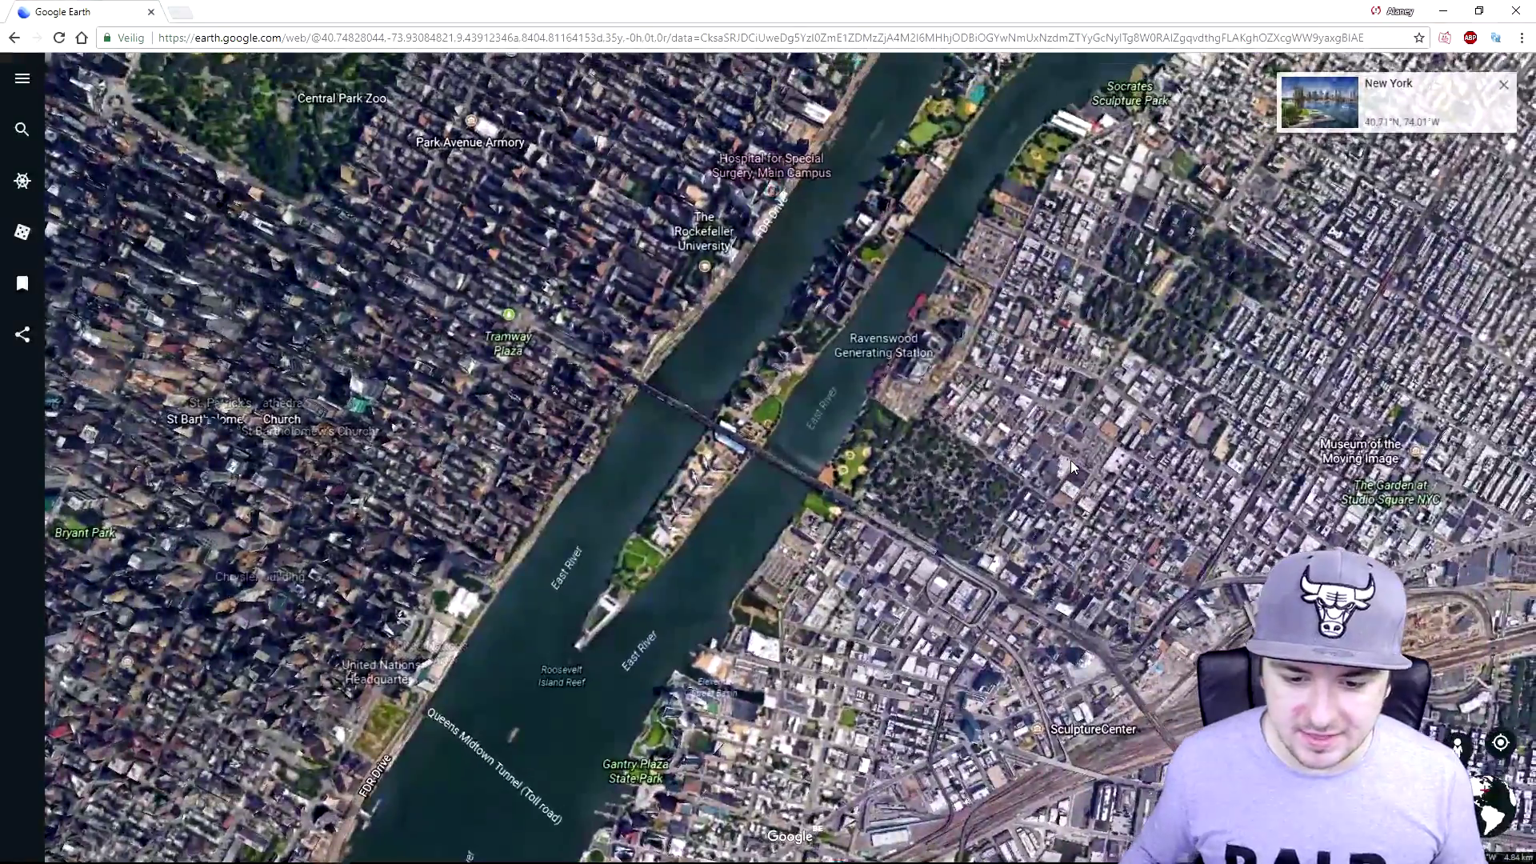
pyautogui.scroll(5, 918, 384)
pyautogui.moveTo(729, 383); pyautogui.dragTo(1042, 402)
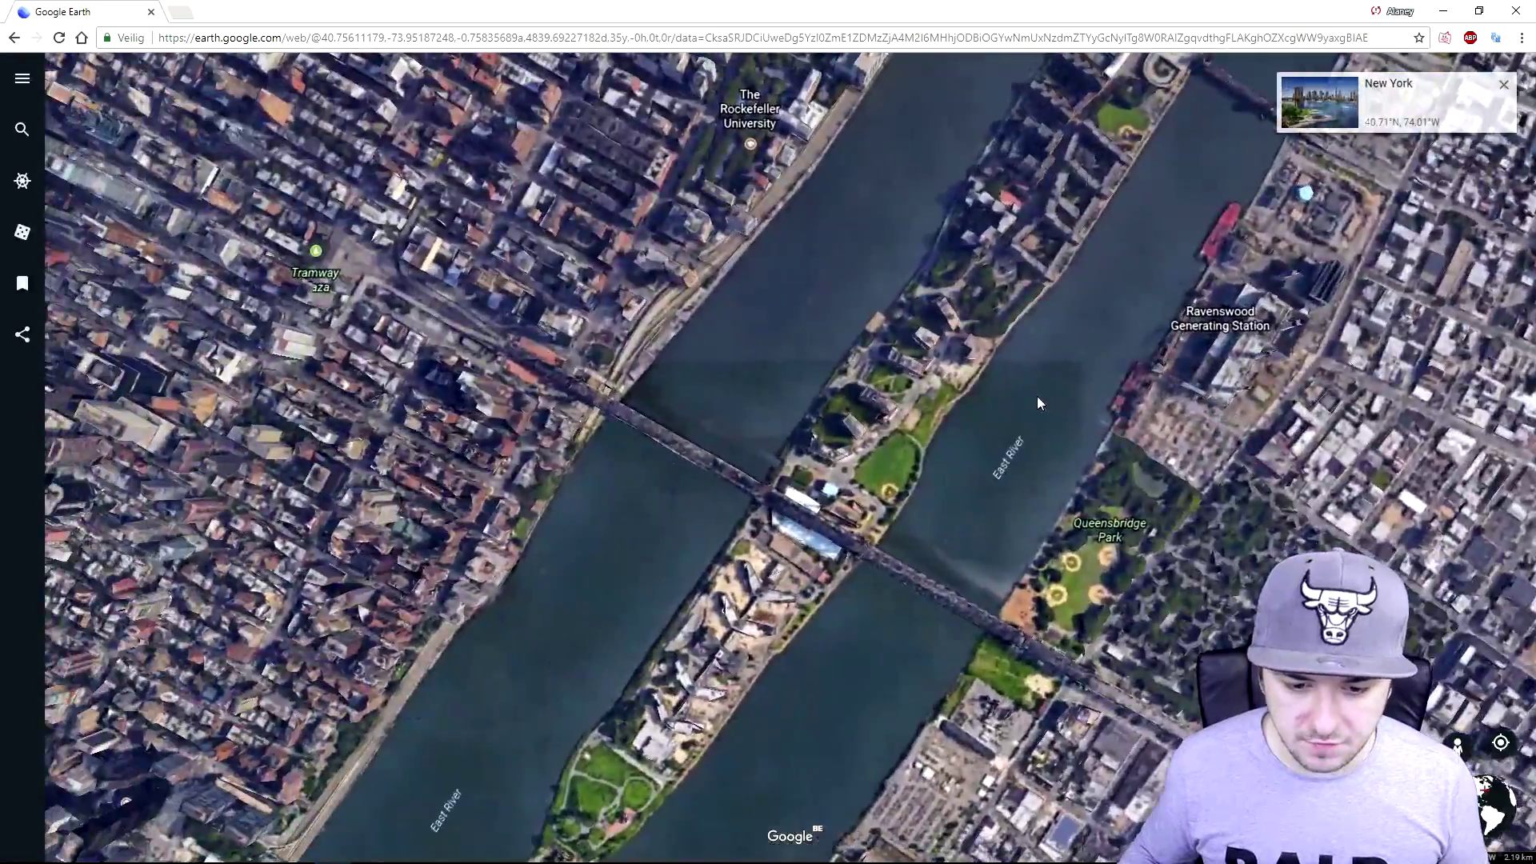
pyautogui.scroll(-5, 966, 386)
pyautogui.scroll(3, 967, 387)
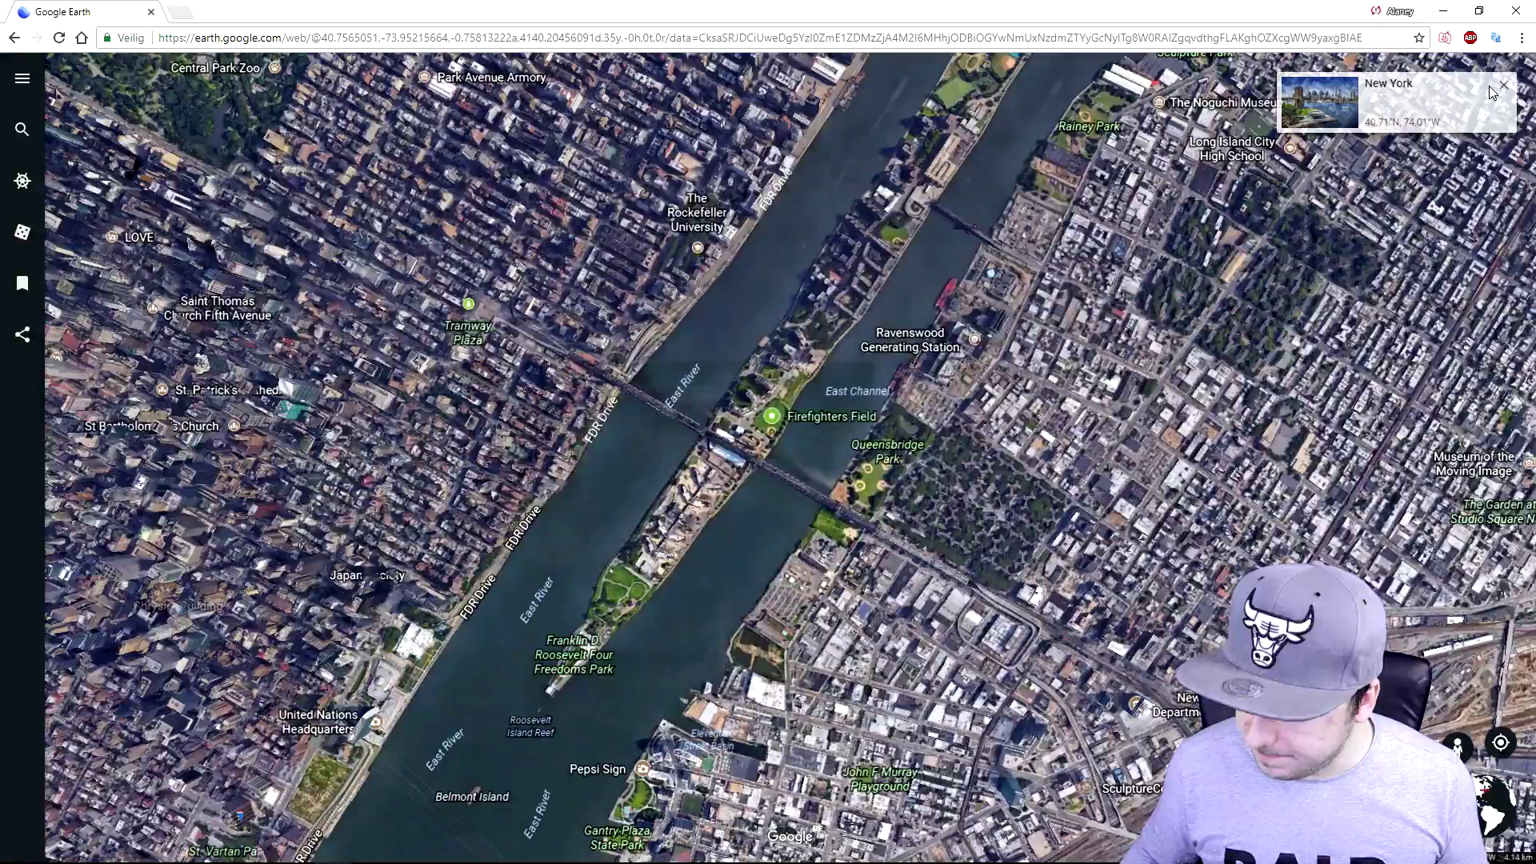
# - Close the New York card and pan east to centre Flushing Bay and Citi Field
pyautogui.click(1503, 85)
pyautogui.moveTo(1354, 251); pyautogui.dragTo(384, 336)
pyautogui.moveTo(650, 296); pyautogui.dragTo(568, 399)
pyautogui.moveTo(1360, 112); pyautogui.dragTo(713, 322)
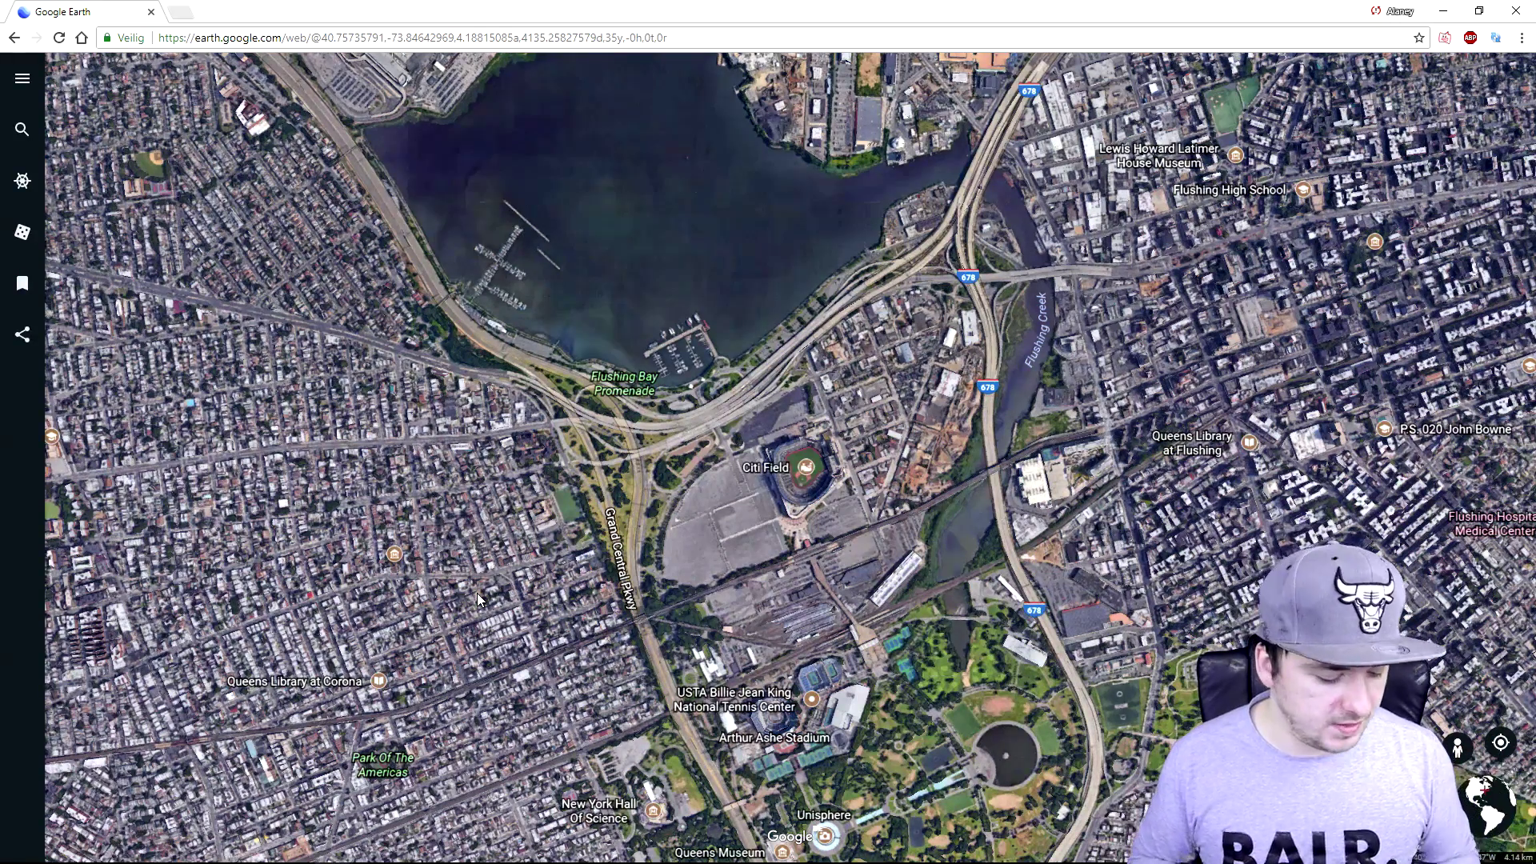
# - Record a Gyazo capture of the map area, nudging the rectangle's bottom and right edges
pyautogui.press('Print')
pyautogui.moveTo(209, 132); pyautogui.dragTo(1219, 736)
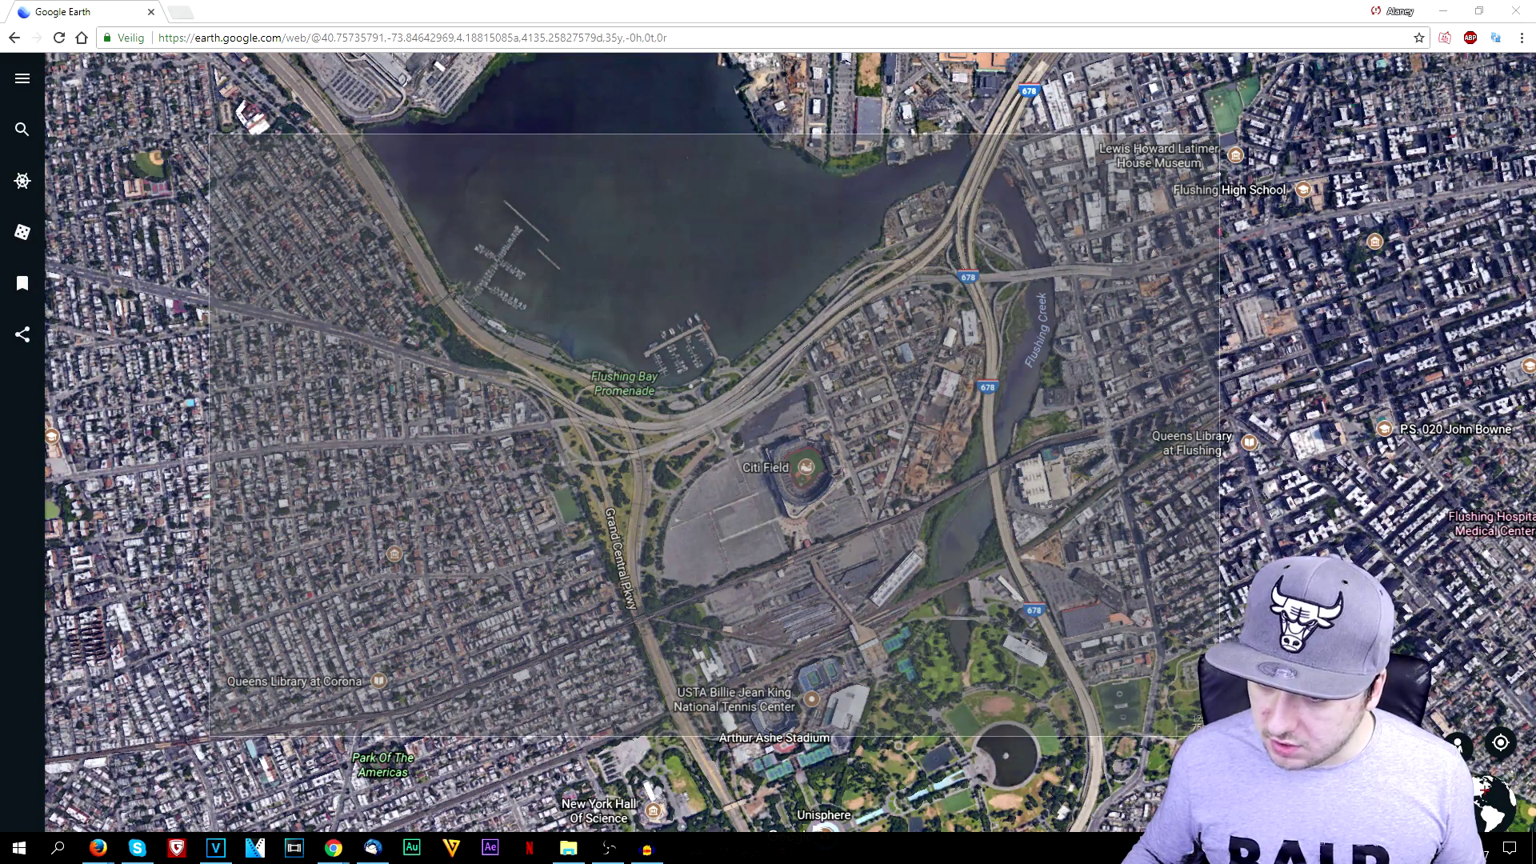
pyautogui.moveTo(1219, 736); pyautogui.dragTo(1220, 728)
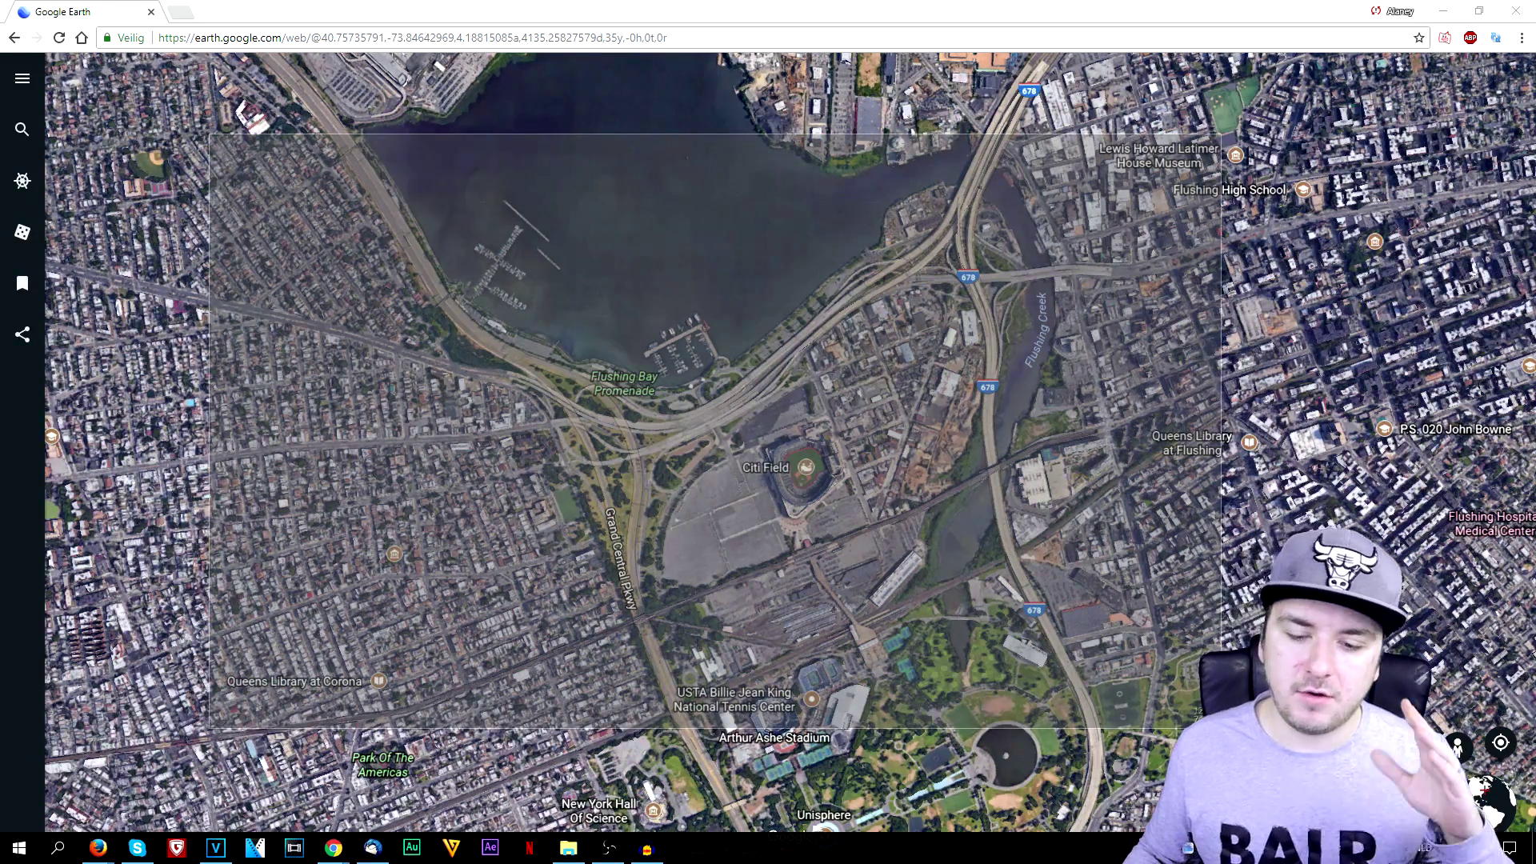
pyautogui.moveTo(1221, 727); pyautogui.dragTo(1248, 724)
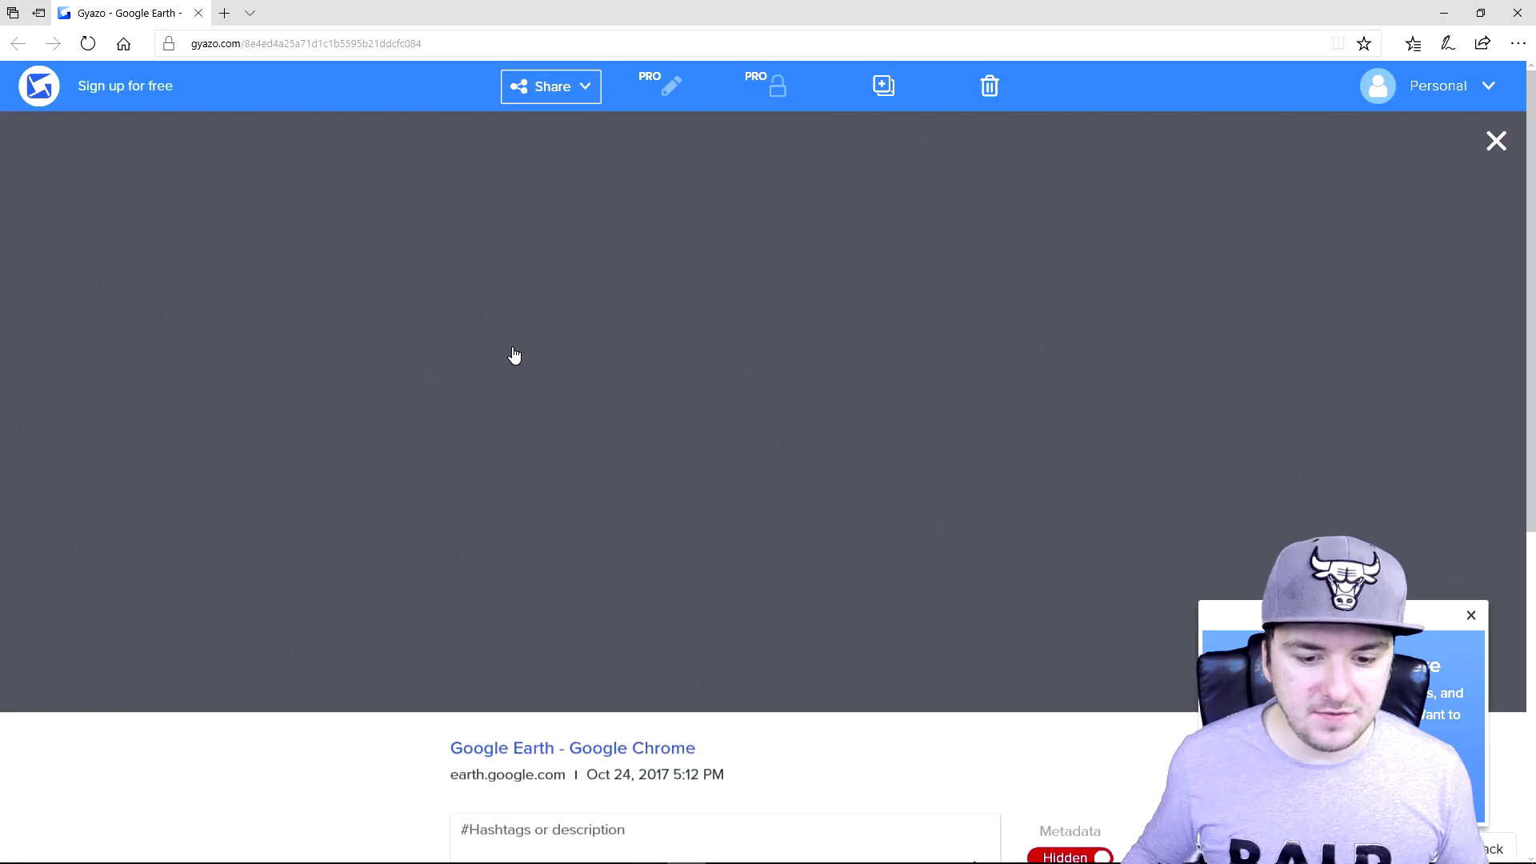
# - Bring up the options menu for the captured Gyazo recording
pyautogui.rightClick(727, 358)
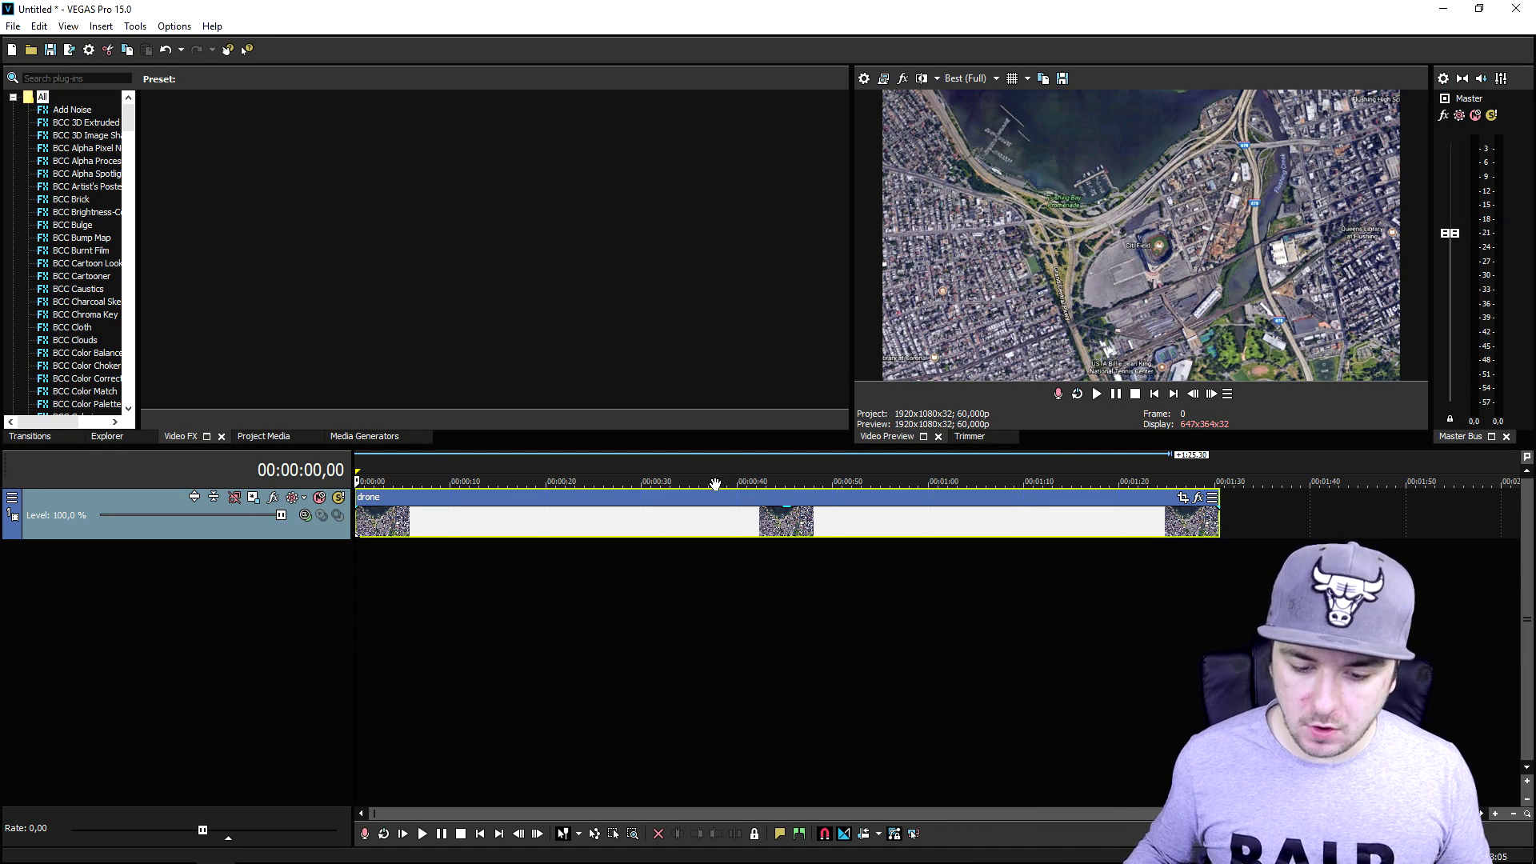
# - Trim the drone clip to about 30 s and split it at 3,06 s and 1,58 s
pyautogui.moveTo(1218, 516); pyautogui.dragTo(650, 518)
pyautogui.scroll(6, 662, 531)
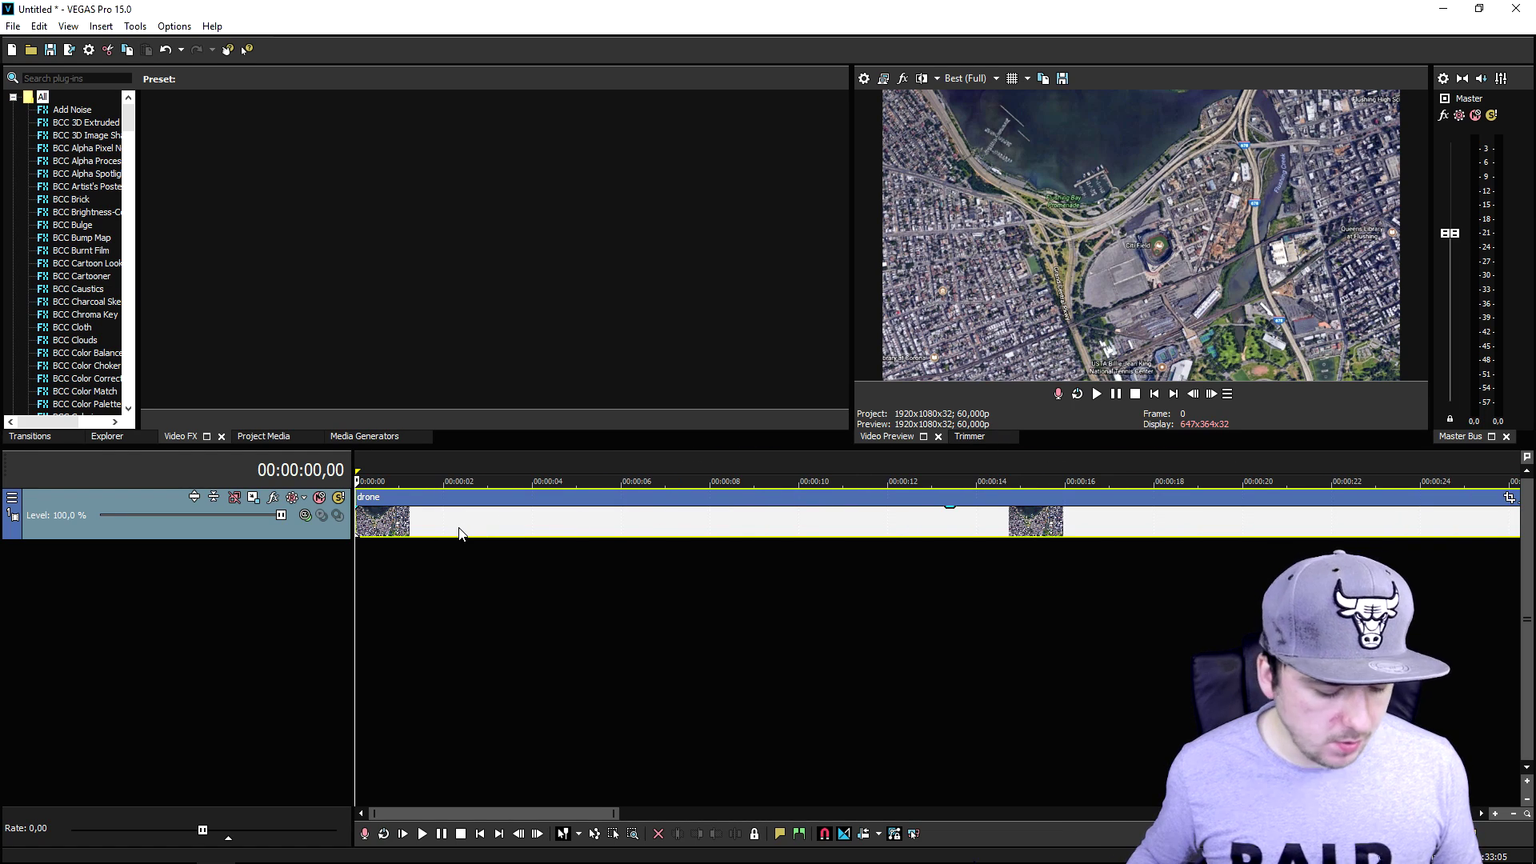
pyautogui.click(566, 524)
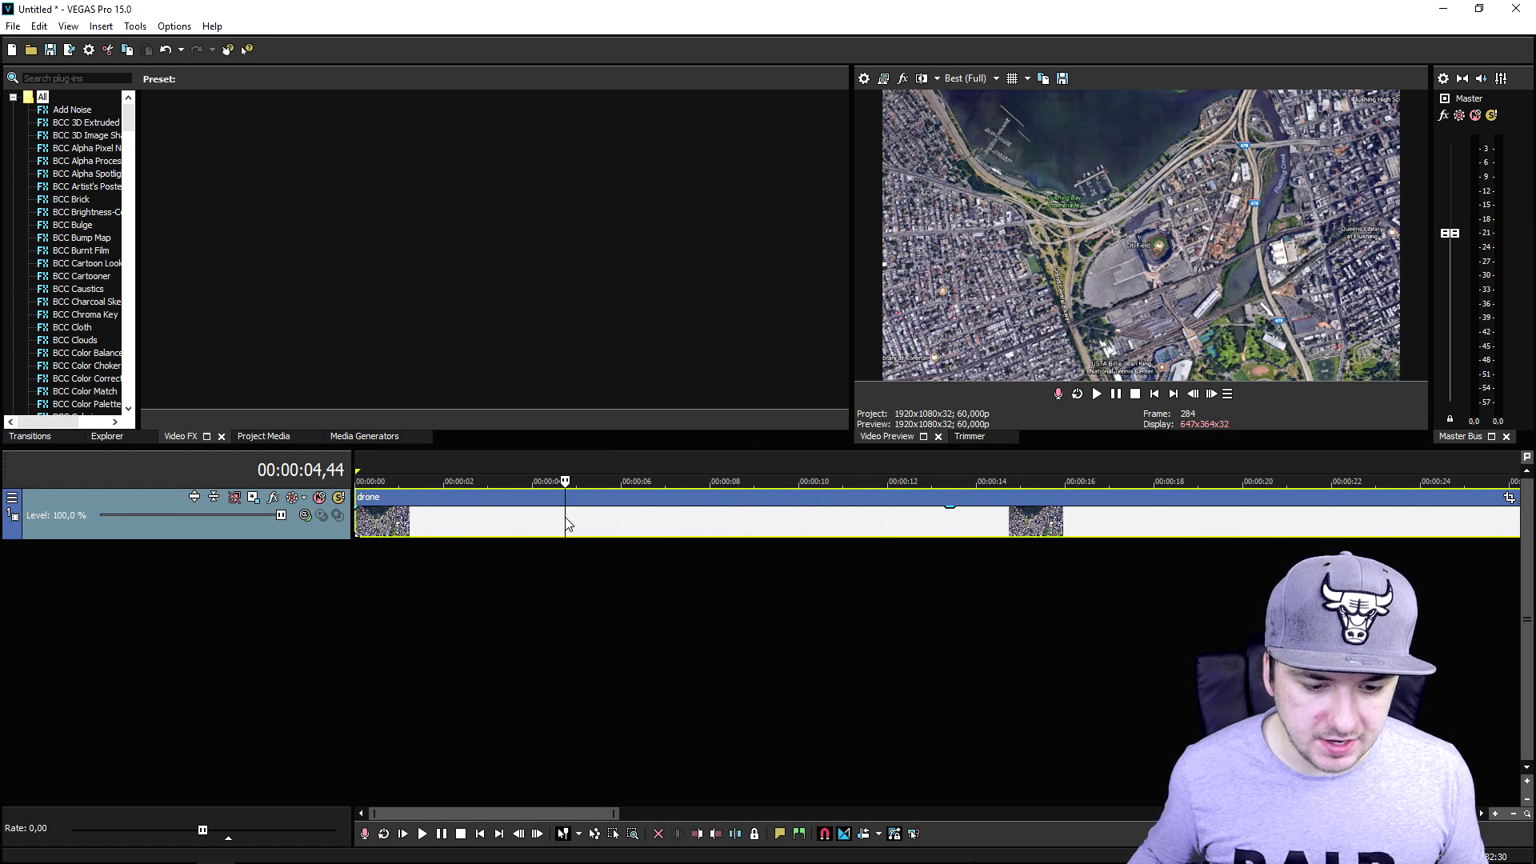
pyautogui.click(493, 527)
pyautogui.press('s')
pyautogui.click(444, 524)
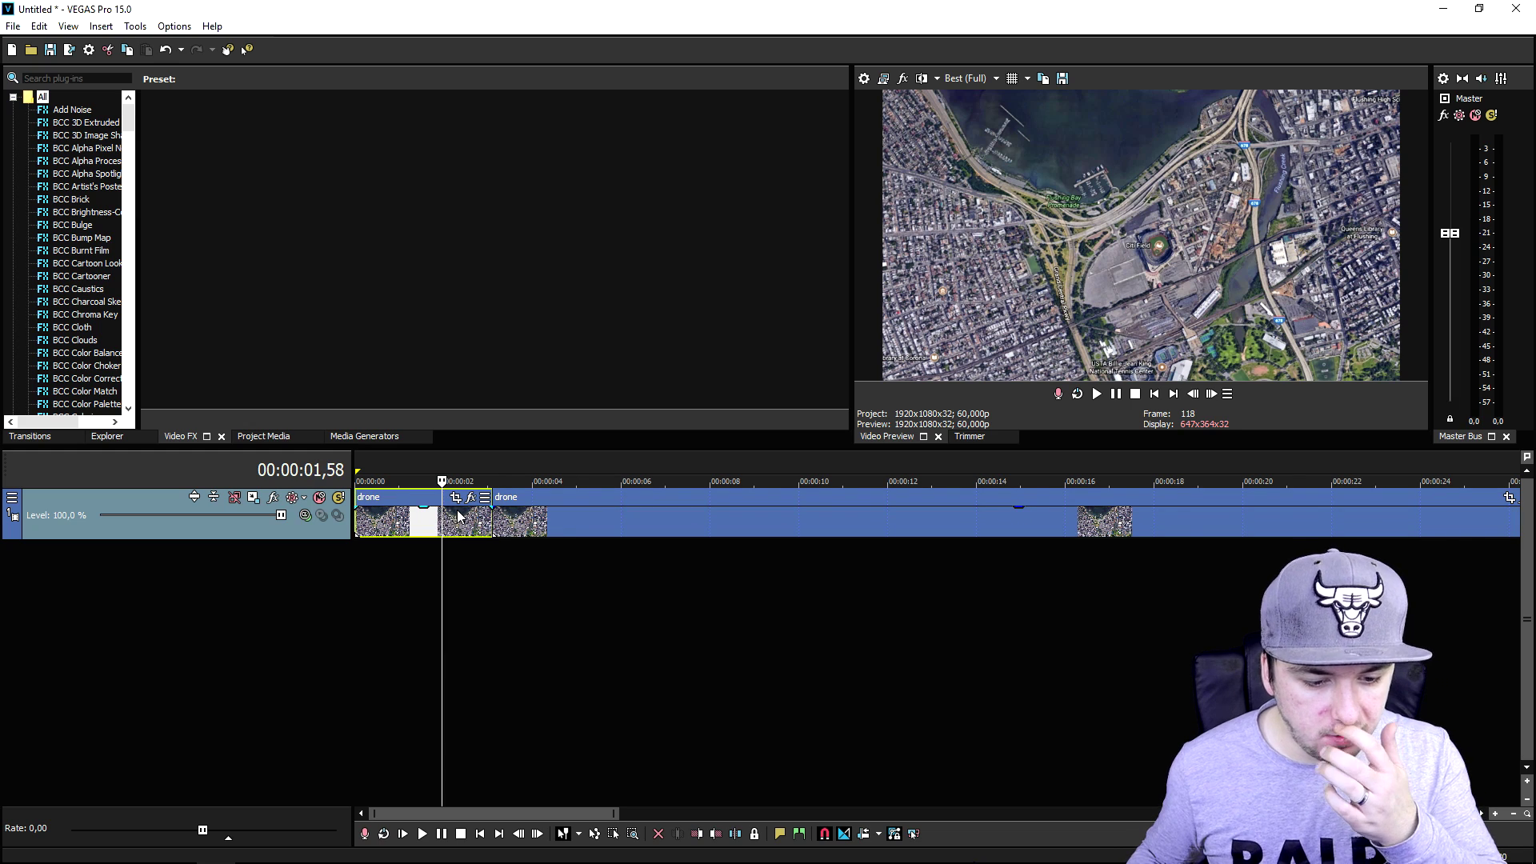
pyautogui.press('s')
pyautogui.click(850, 424)
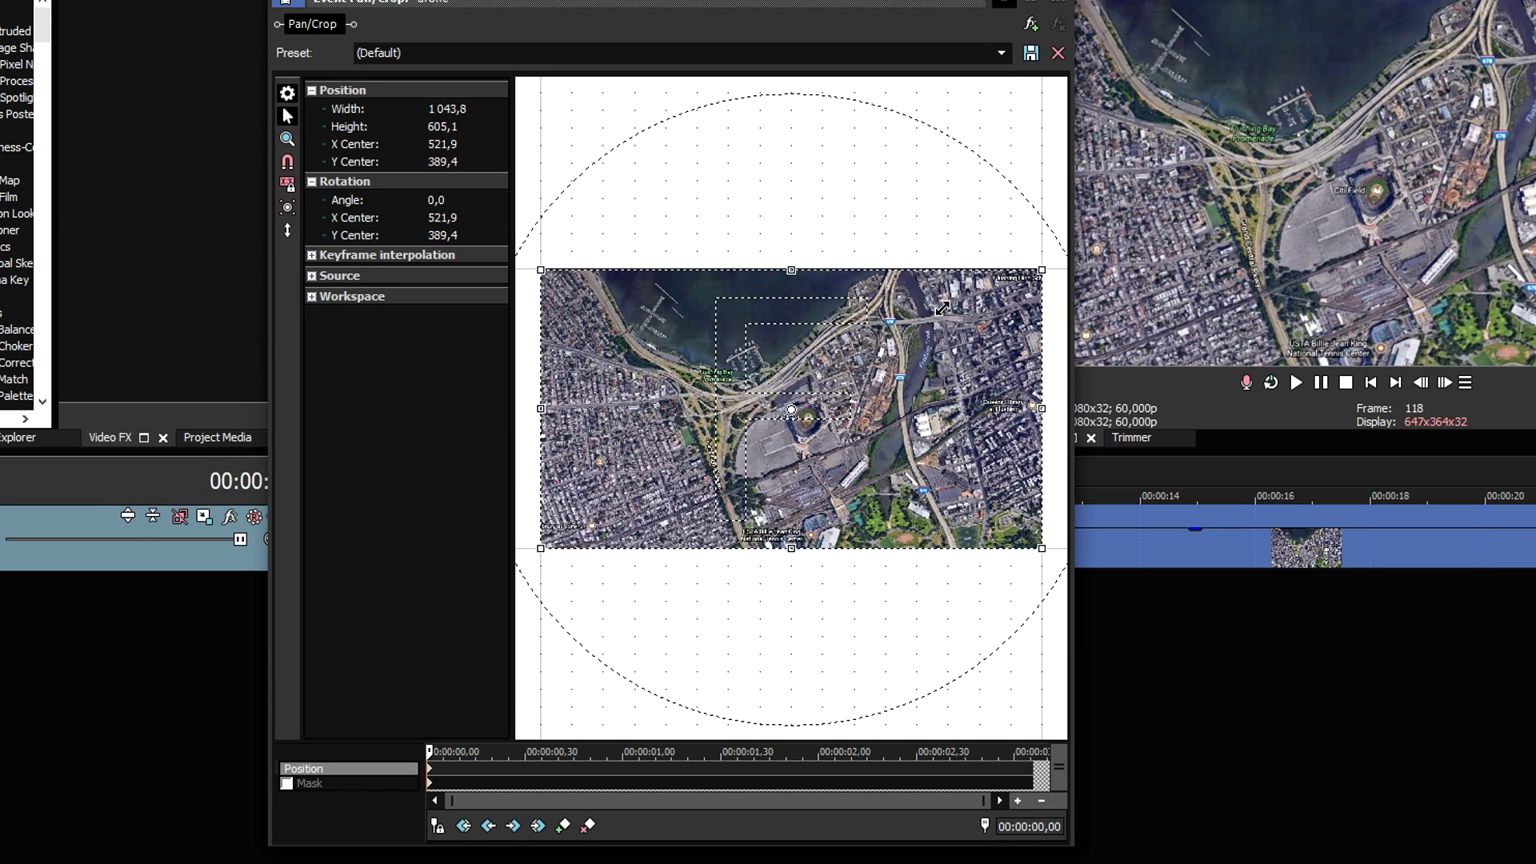
# - Animate the first piece from a centred 6,5 × 3,6 Citi Field close-up to a restored full frame
pyautogui.rightClick(942, 308)
pyautogui.click(976, 318)
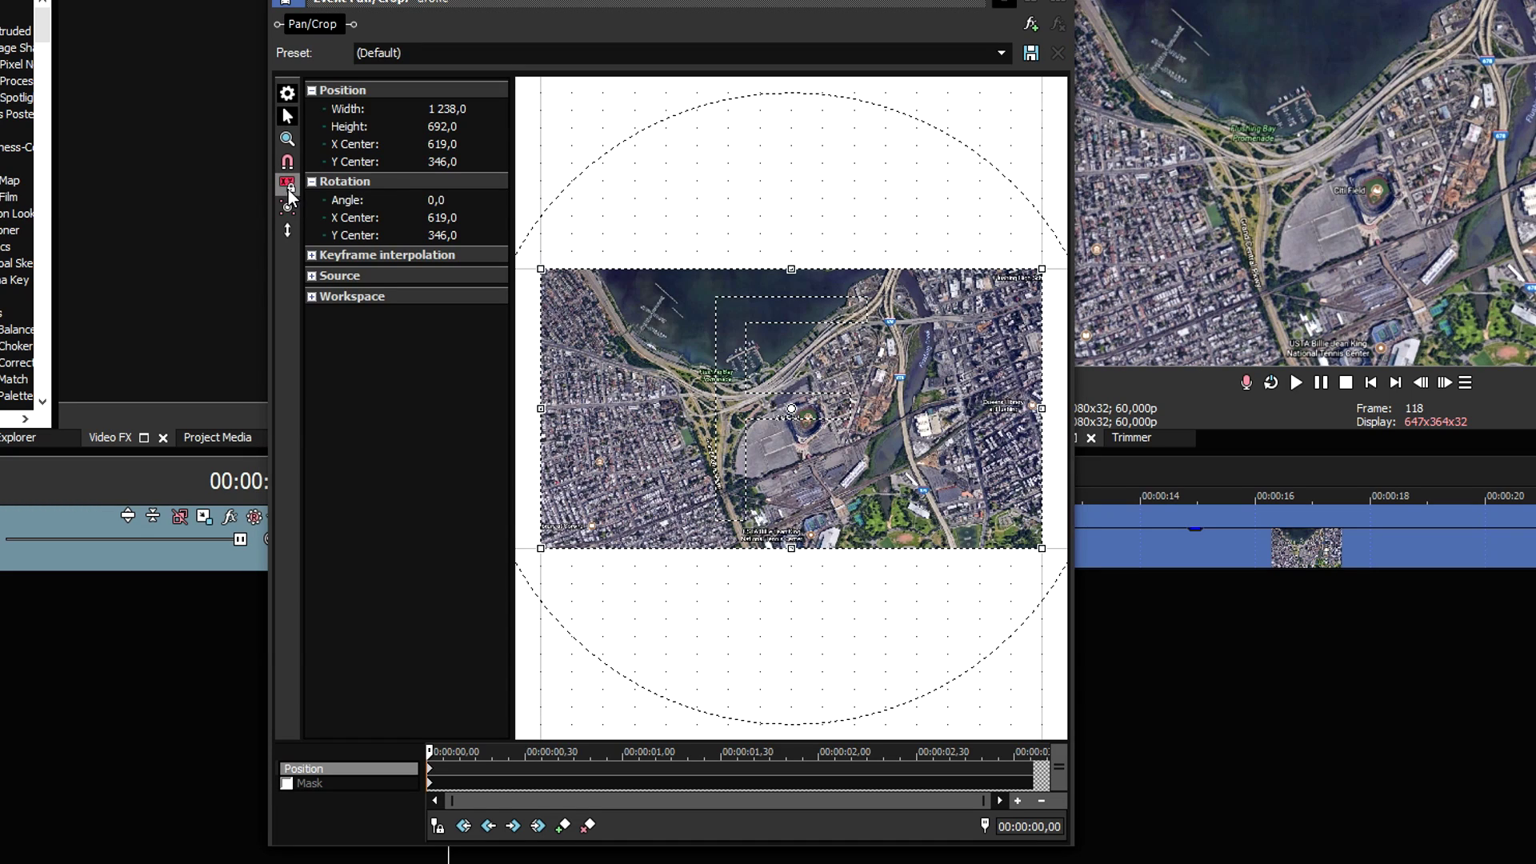
pyautogui.click(287, 206)
pyautogui.moveTo(1042, 269); pyautogui.dragTo(792, 396)
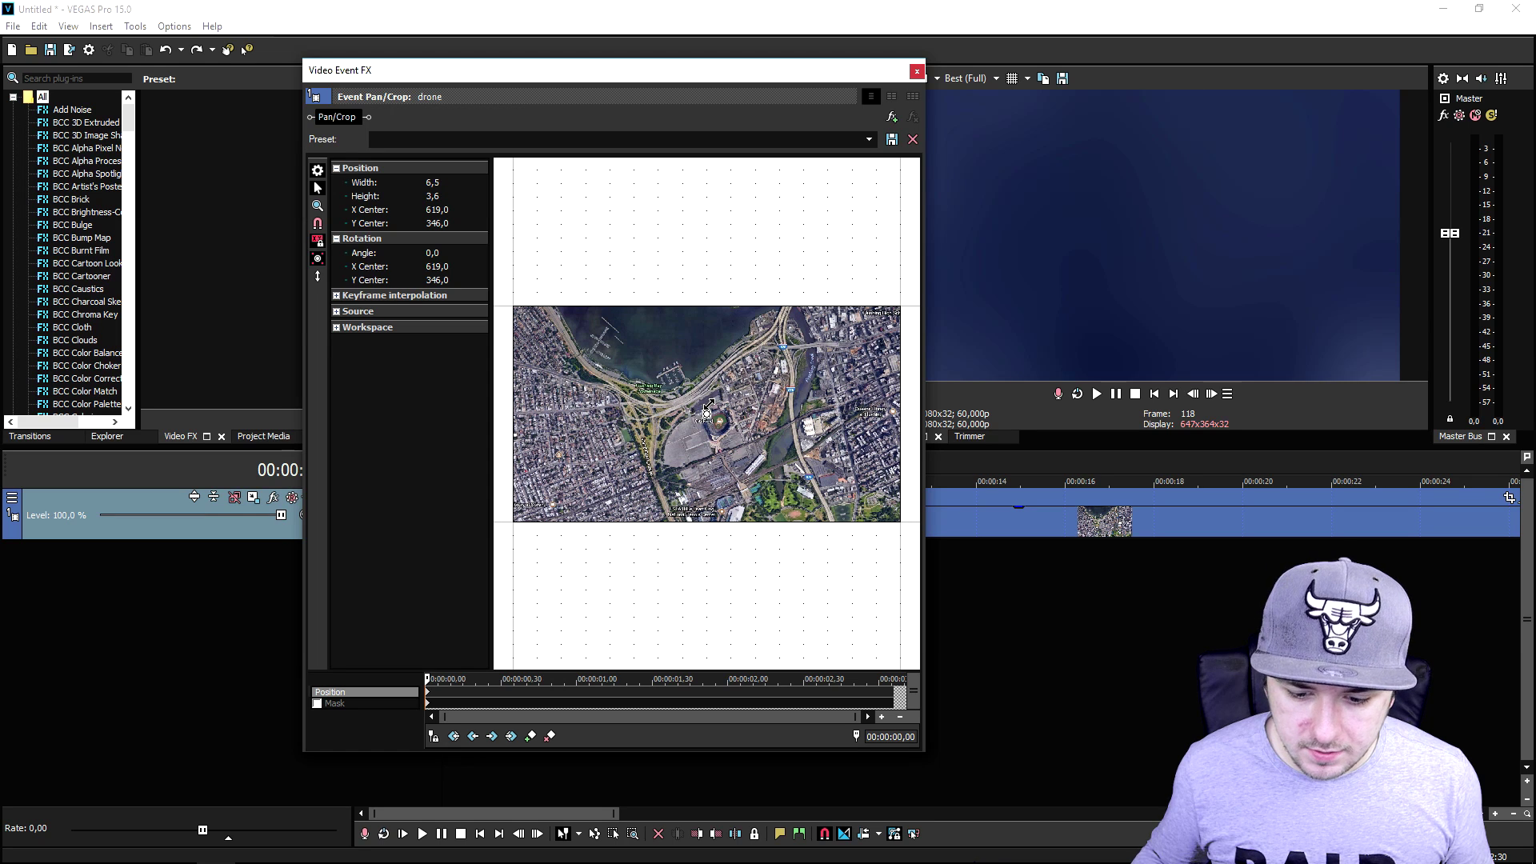
pyautogui.click(885, 687)
pyautogui.rightClick(756, 425)
pyautogui.click(780, 440)
pyautogui.click(917, 71)
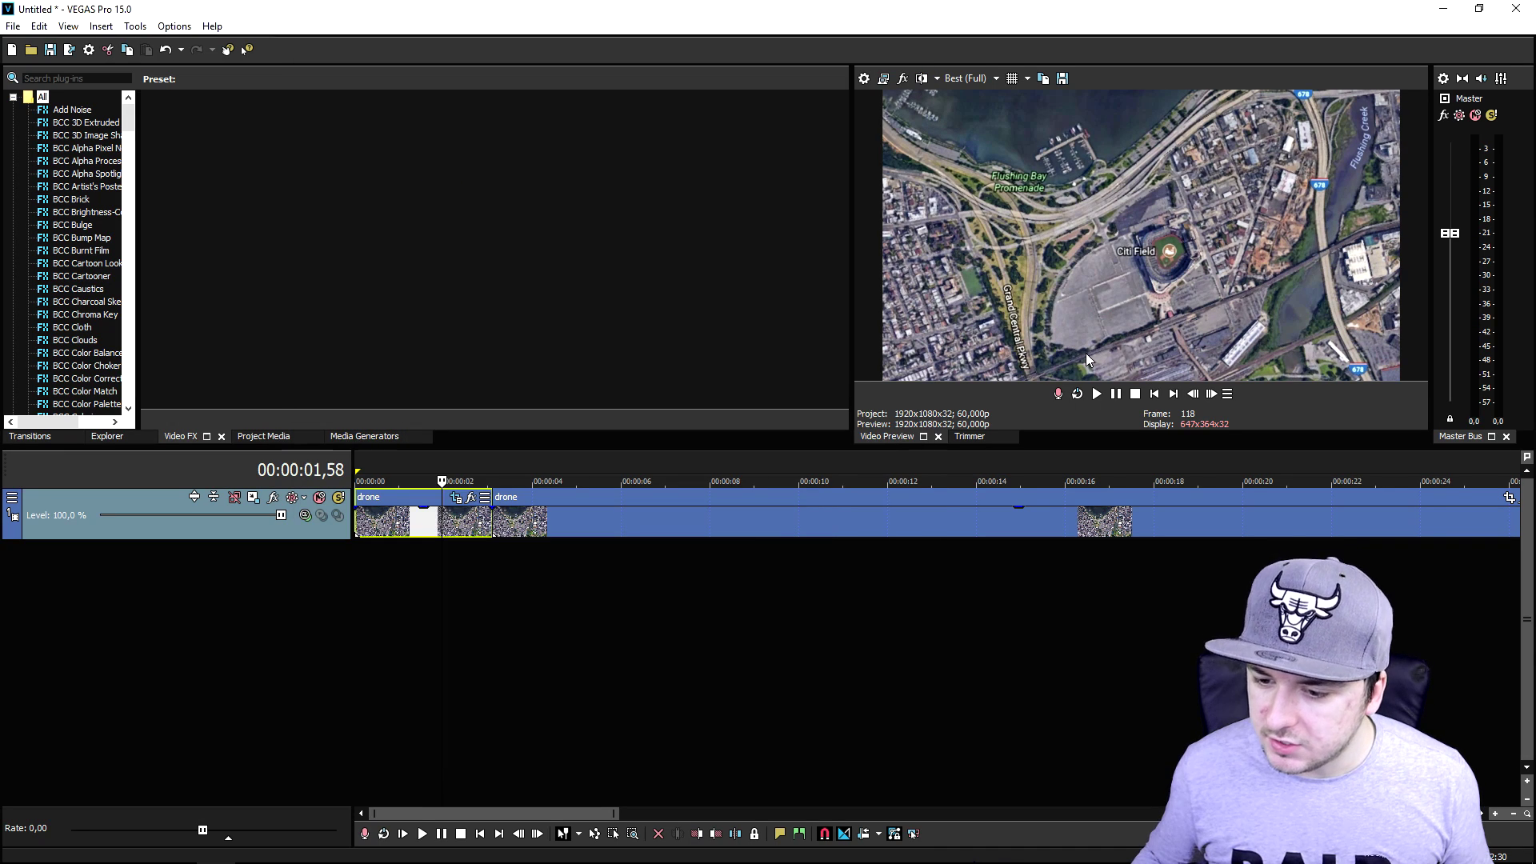
# - Play the edit from the start to review the split pieces
pyautogui.click(1154, 394)
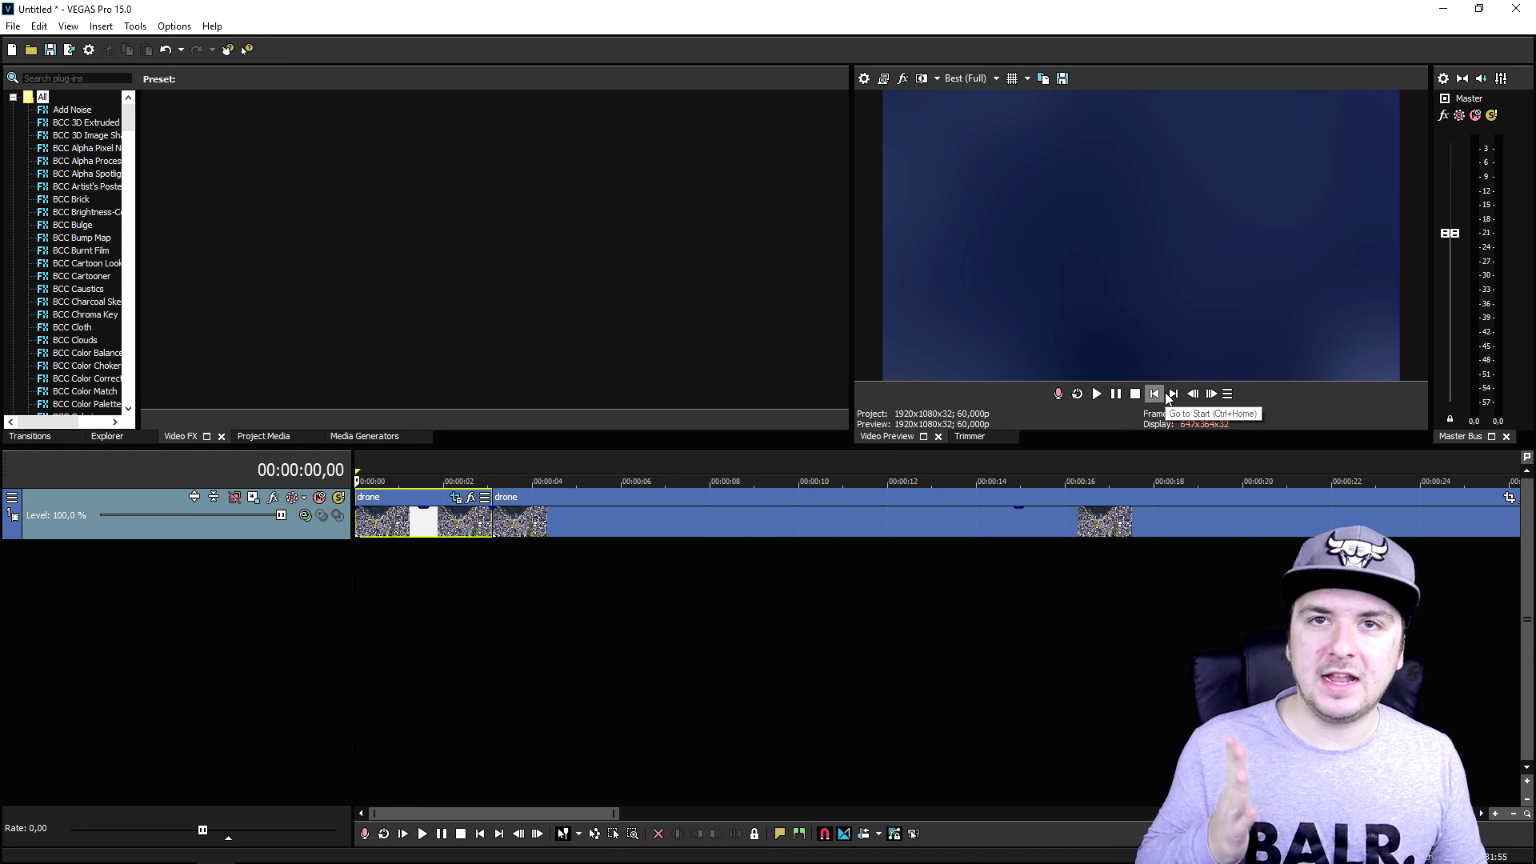
pyautogui.press('space')
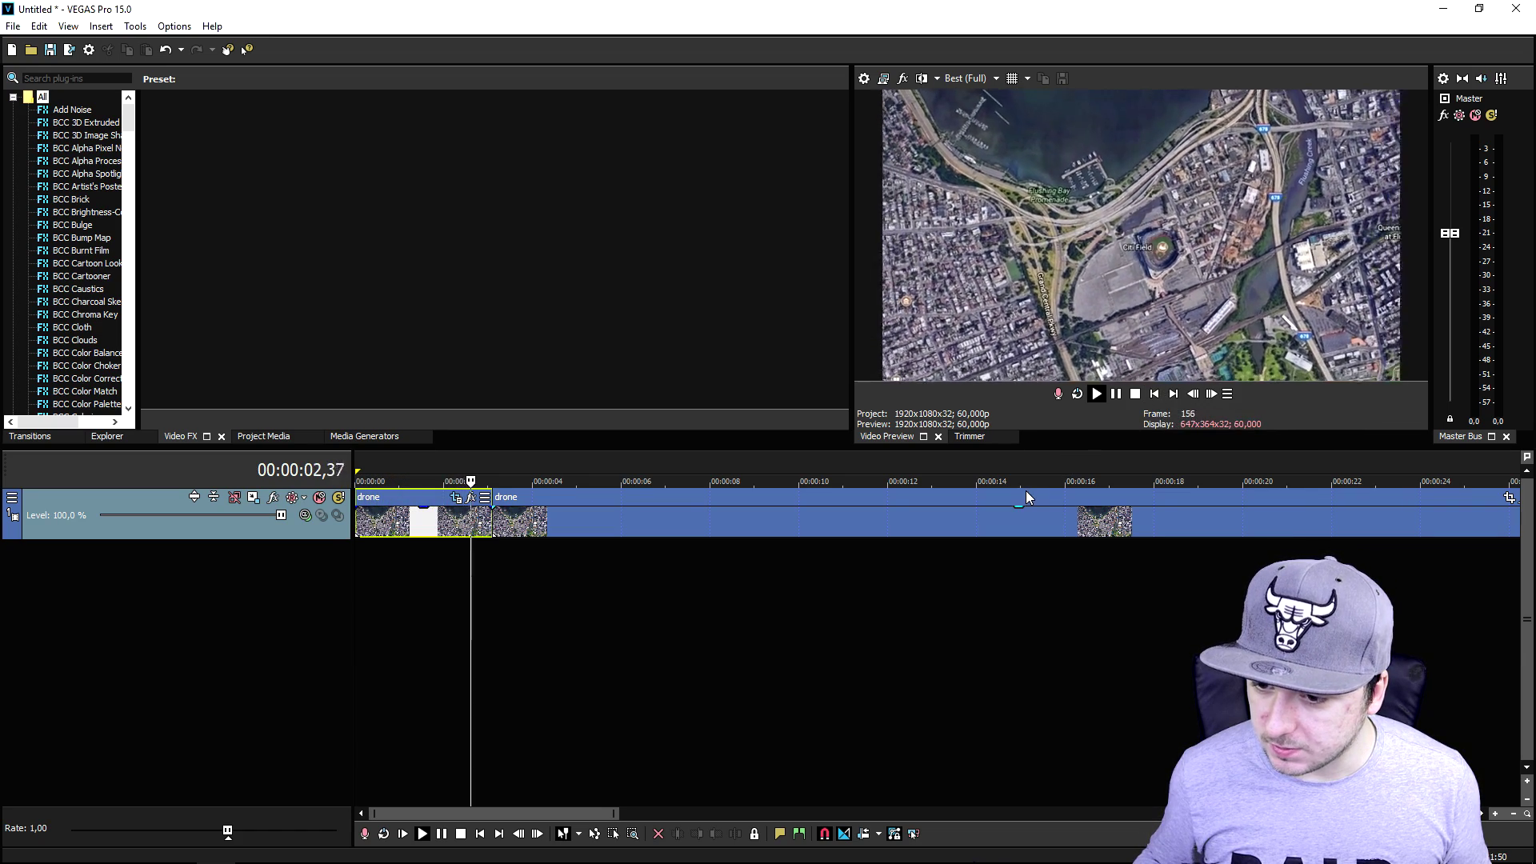
pyautogui.scroll(5, 944, 525)
pyautogui.press('space')
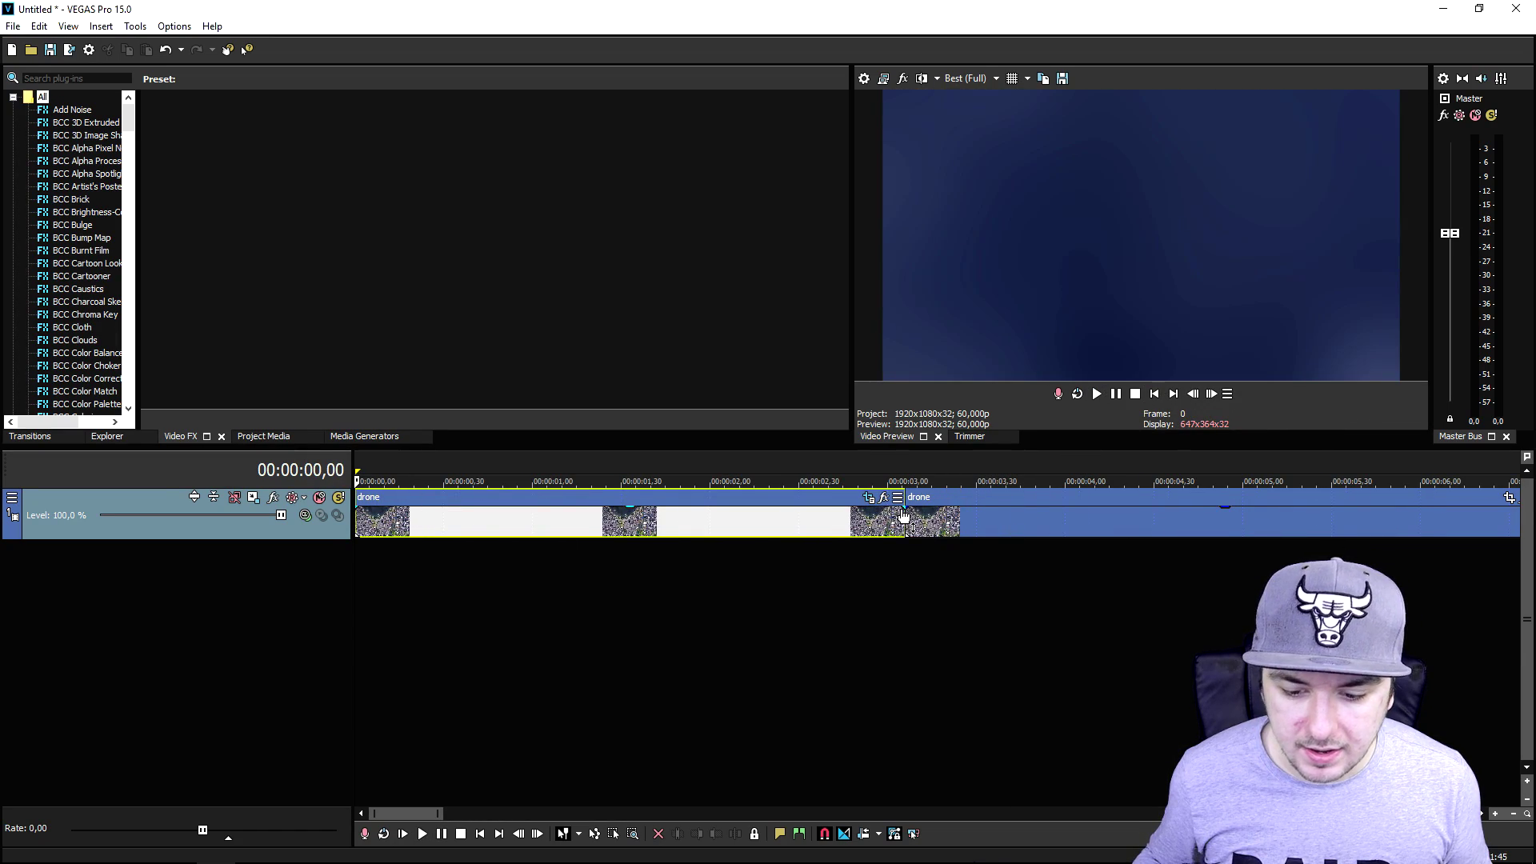
# - Extend the second piece's start slightly left against the first piece and replay it
pyautogui.moveTo(904, 518); pyautogui.dragTo(904, 515)
pyautogui.scroll(-5, 800, 512)
pyautogui.press('space')
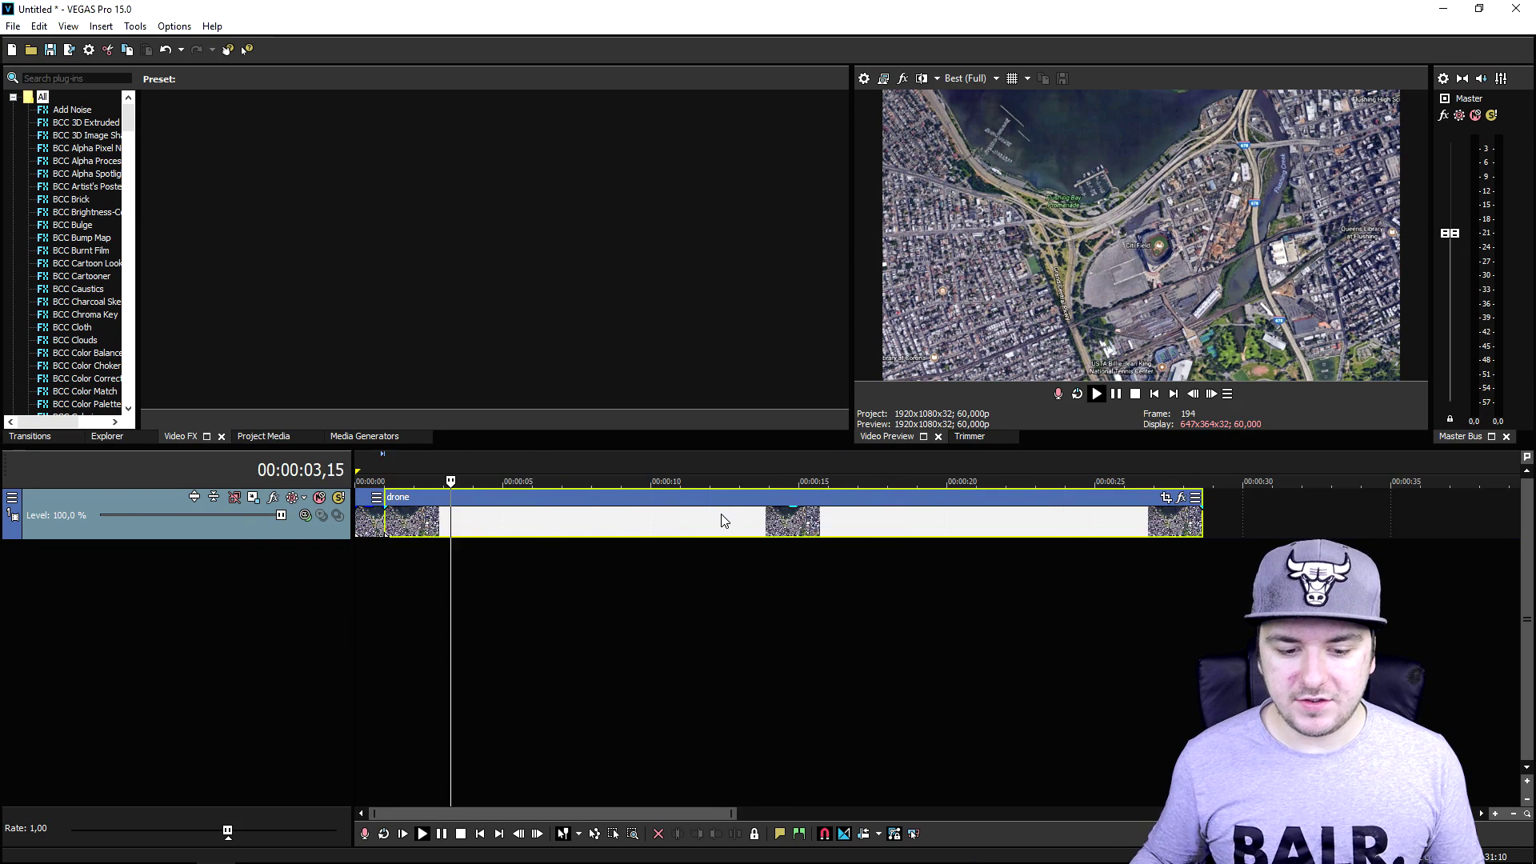
pyautogui.press('space')
pyautogui.scroll(5, 704, 532)
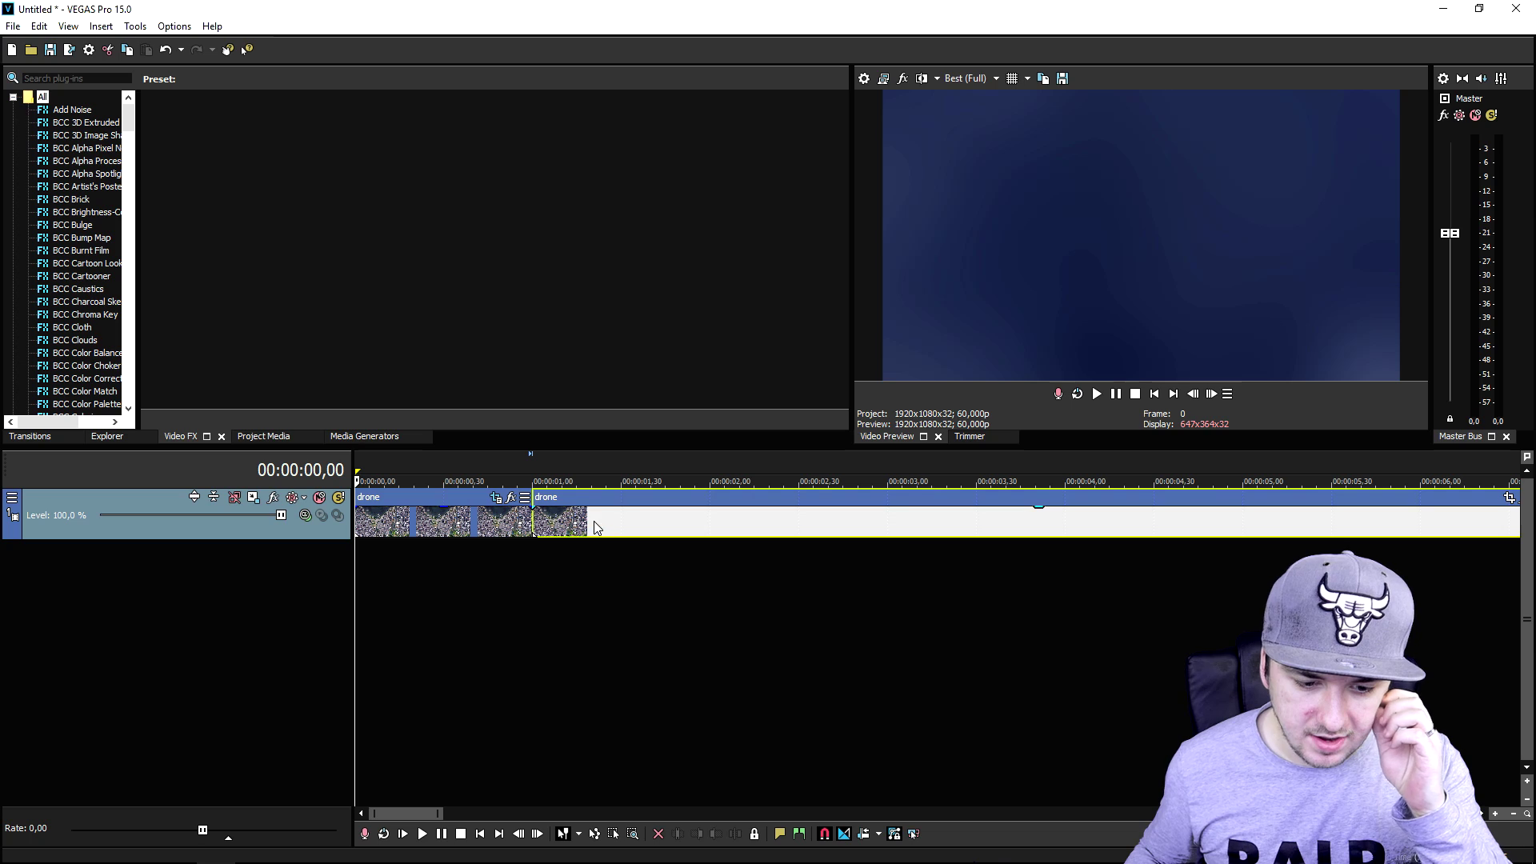
pyautogui.click(564, 522)
pyautogui.scroll(-6, 592, 524)
pyautogui.scroll(2, 651, 520)
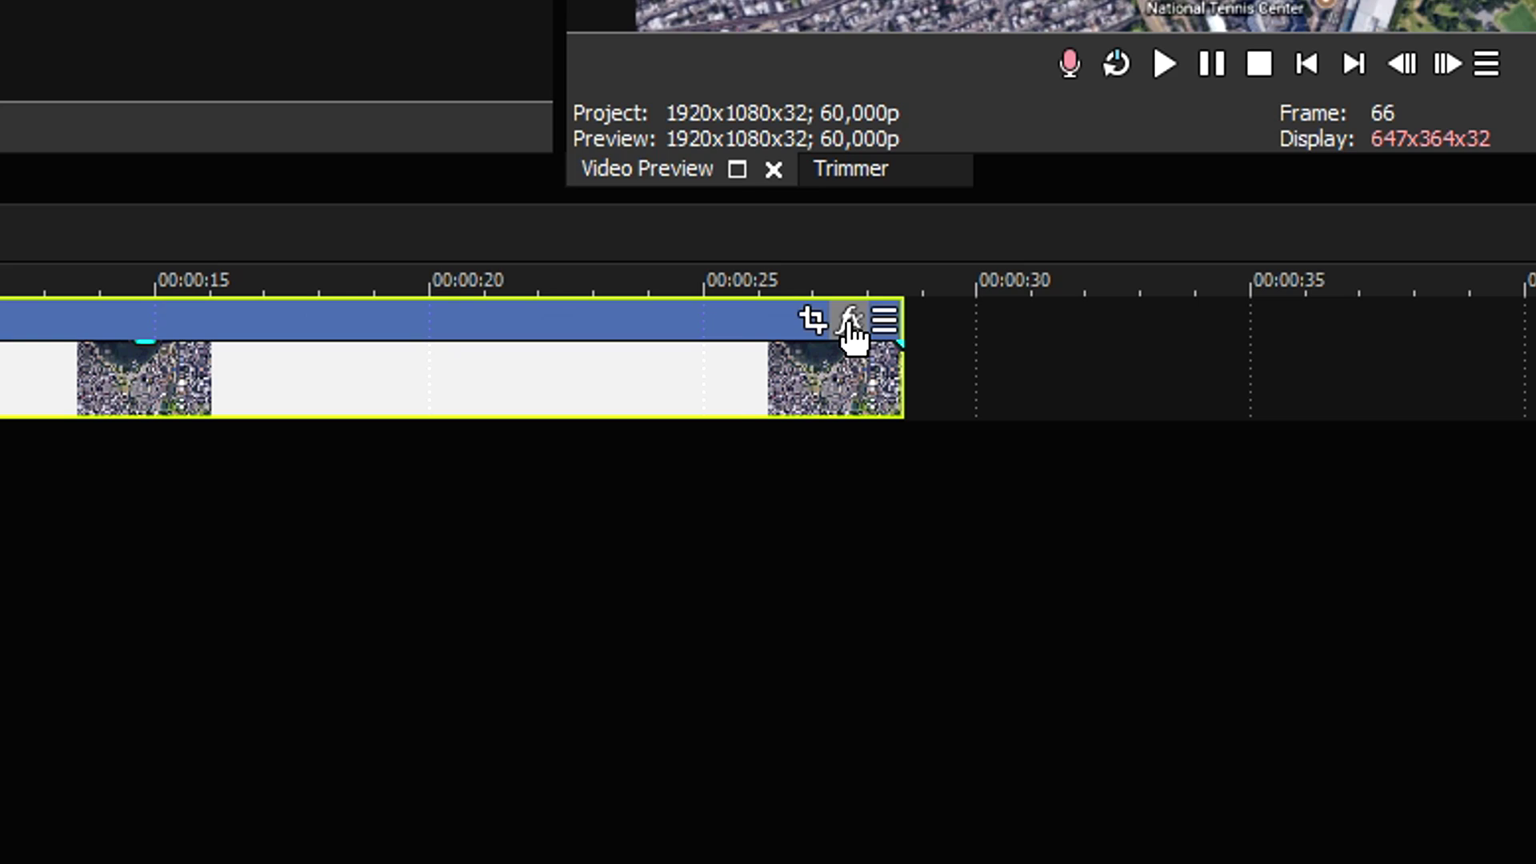
# - Apply the '1 Turquoise GLARE W/Letterbox' filter package to the drone clip
pyautogui.click(970, 498)
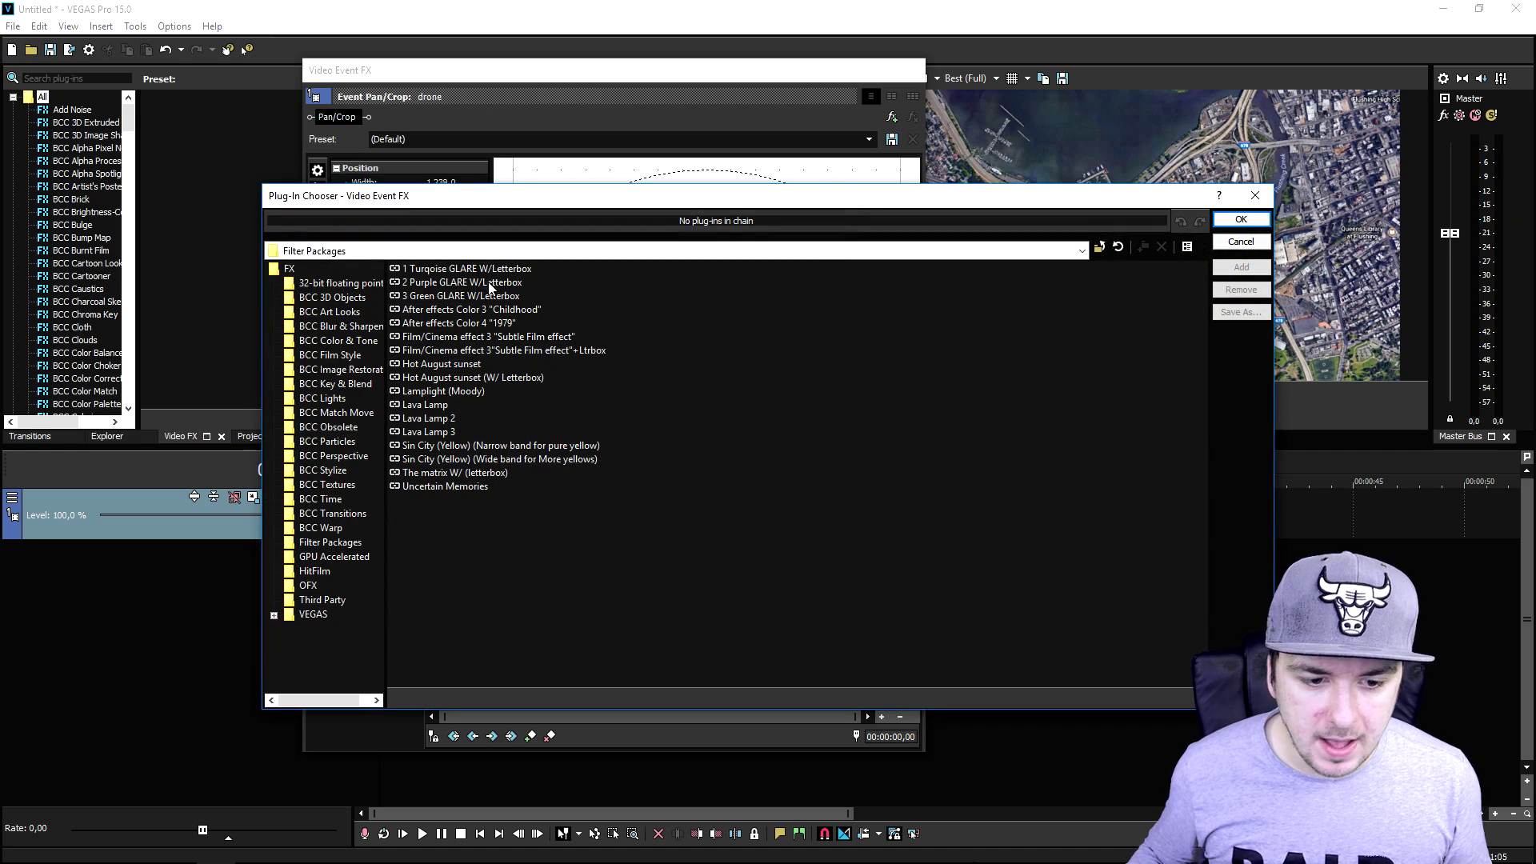
pyautogui.click(481, 270)
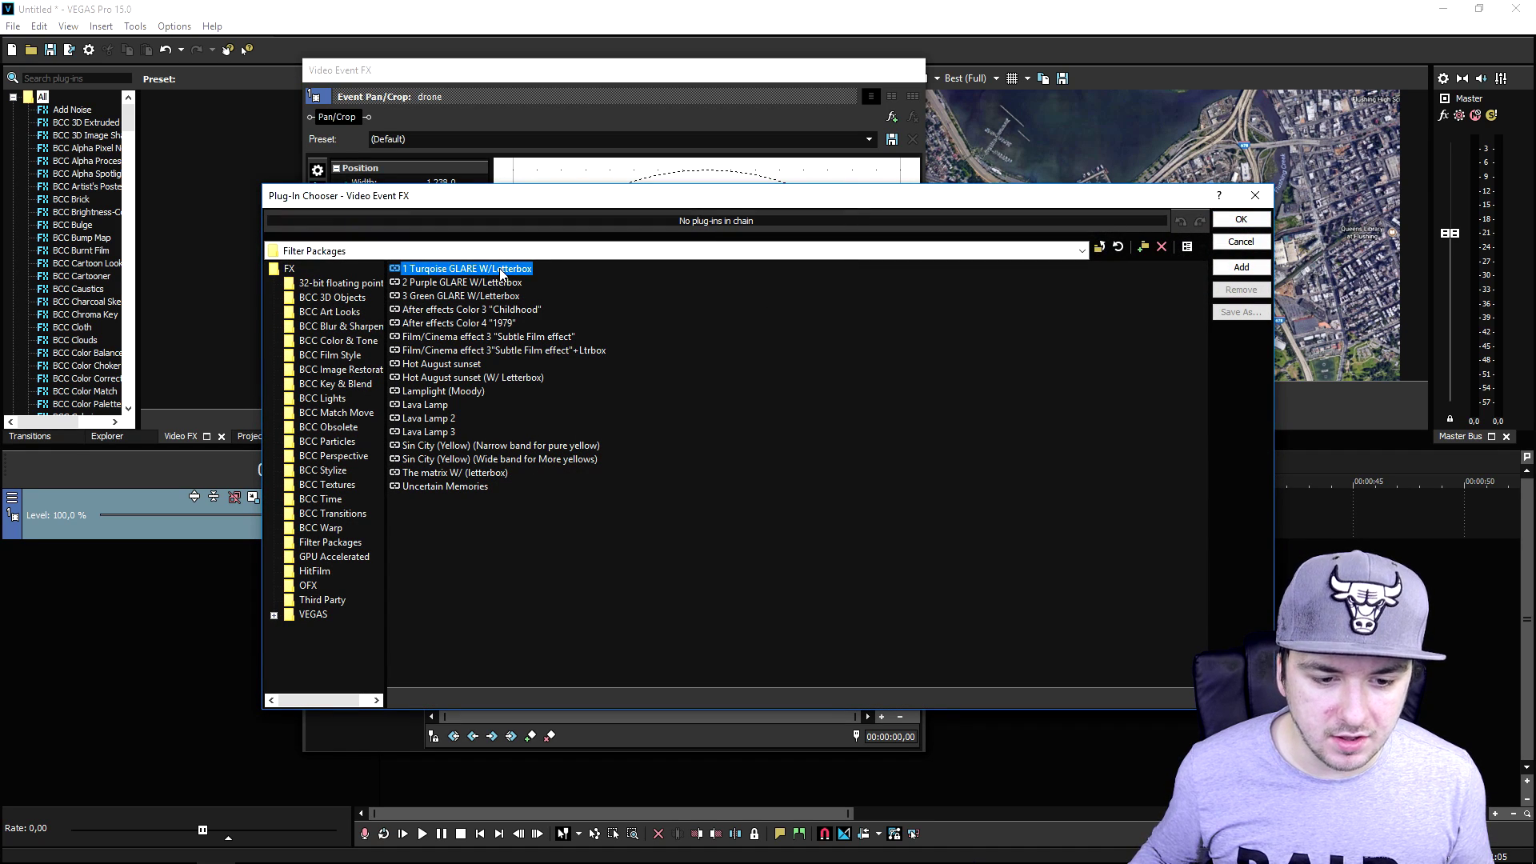
pyautogui.click(1230, 272)
pyautogui.click(1228, 218)
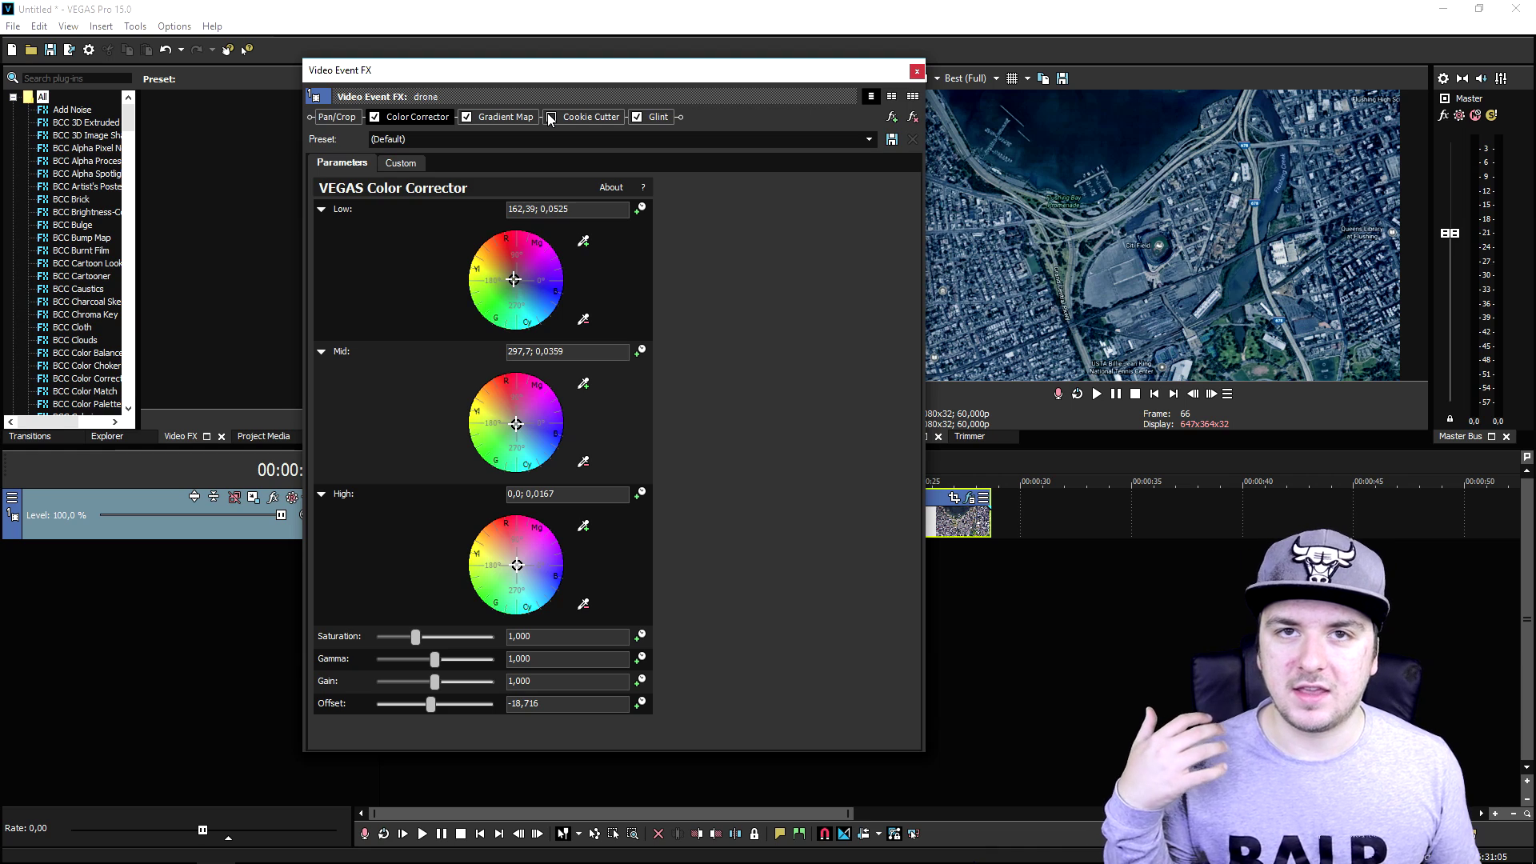
pyautogui.click(918, 73)
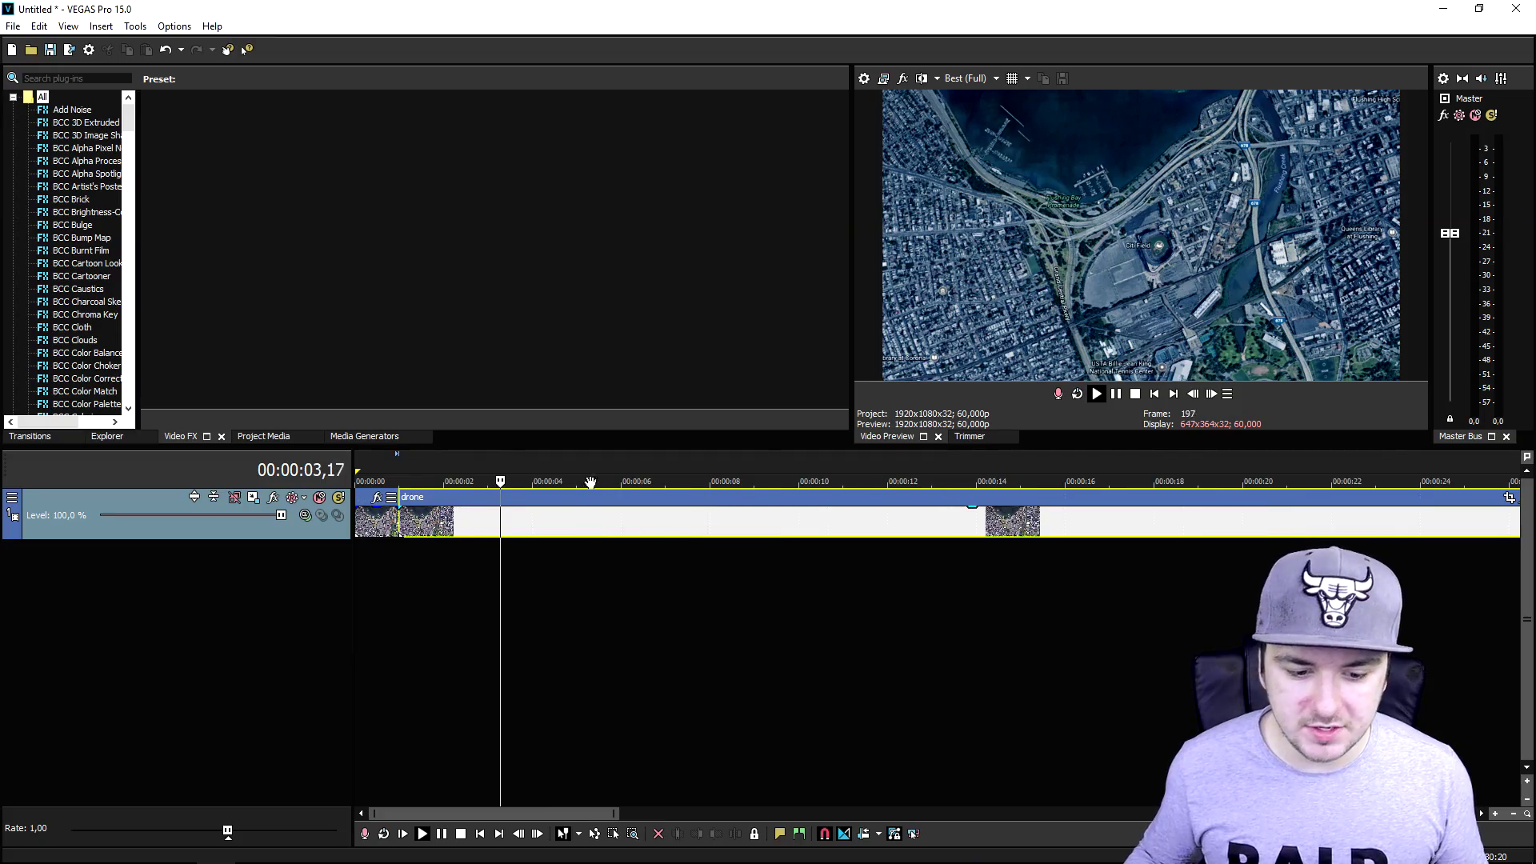
# - Stop playback, put the playhead near 00:00:05,05 and bring up the drone event's Pan/Crop
pyautogui.press('space')
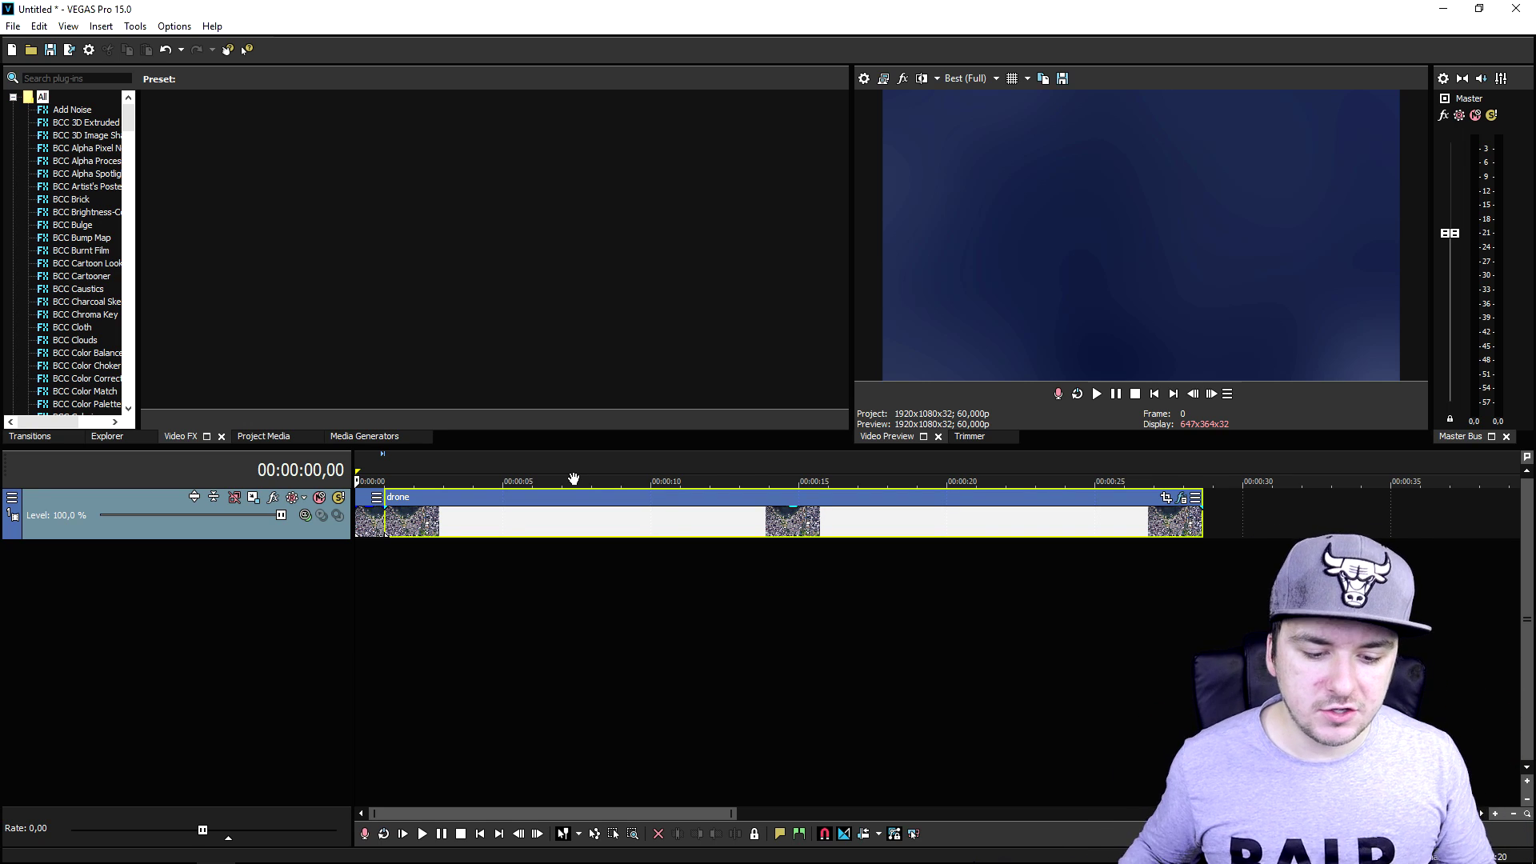
pyautogui.scroll(-2, 632, 533)
pyautogui.scroll(2, 658, 544)
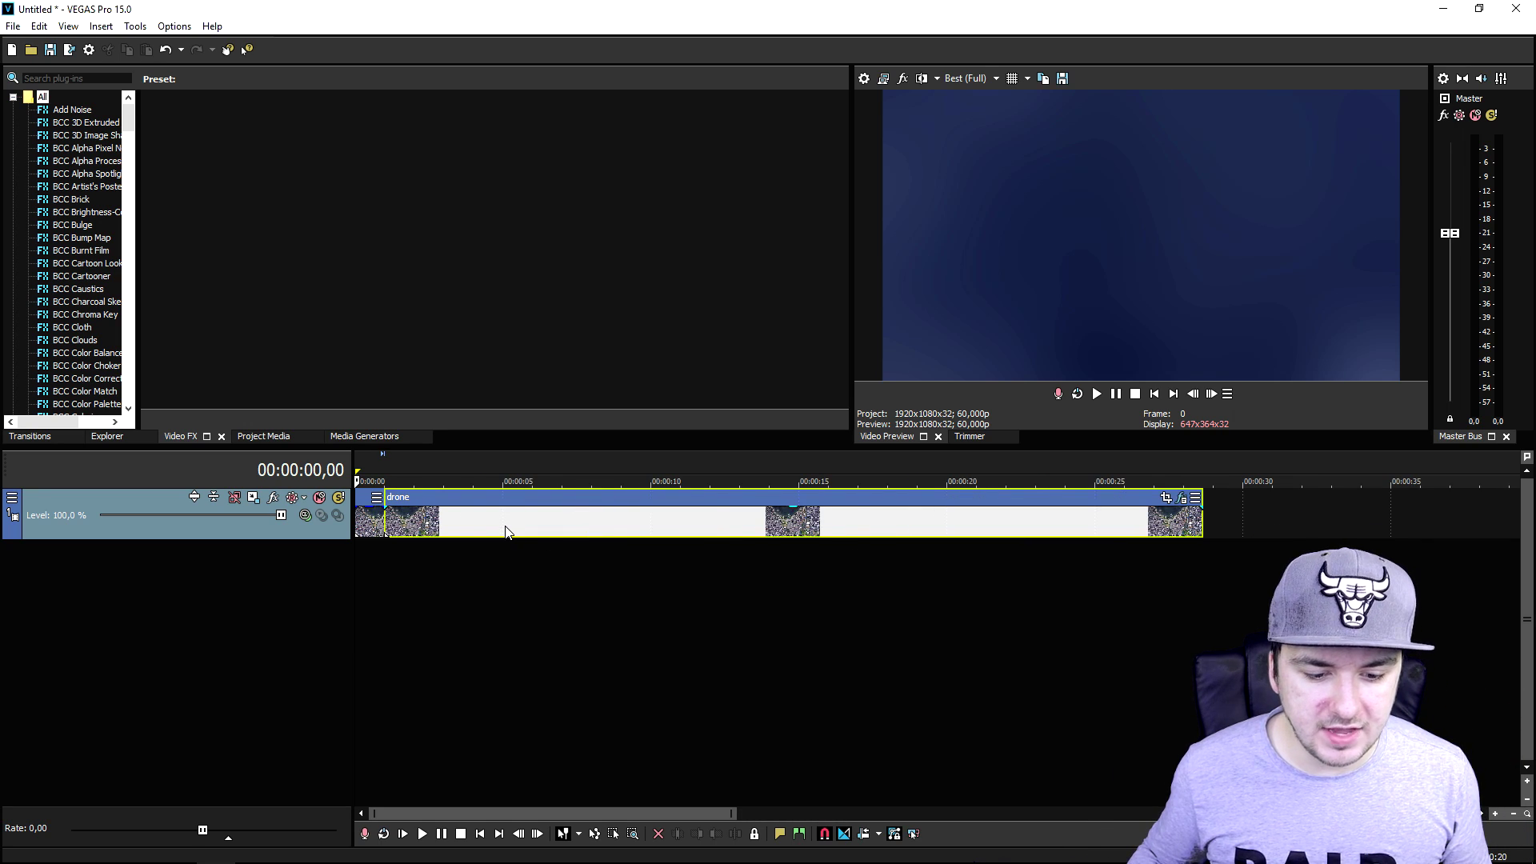
pyautogui.click(504, 525)
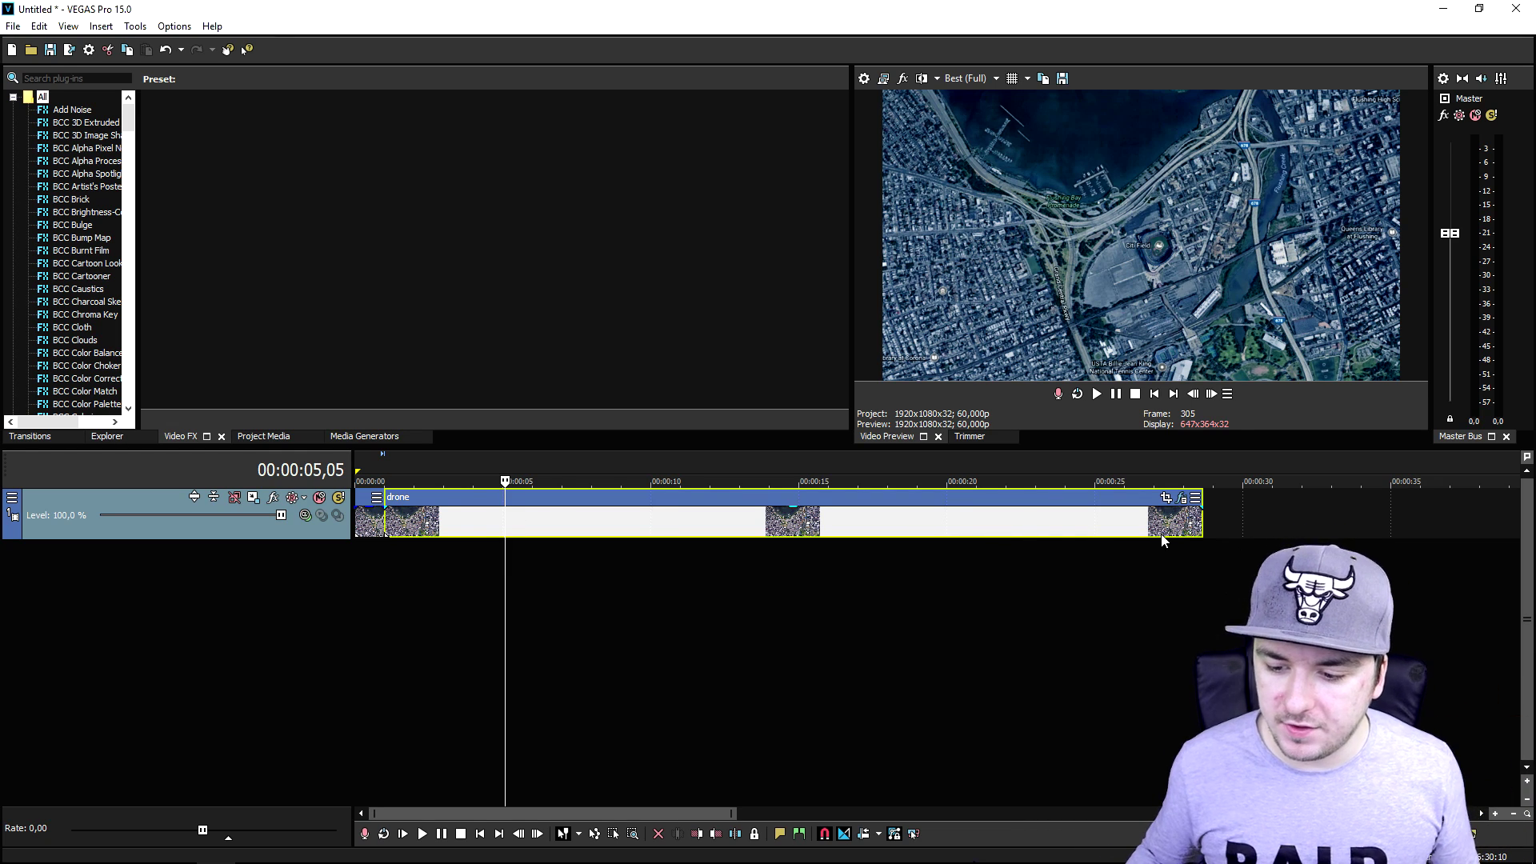
pyautogui.click(1167, 498)
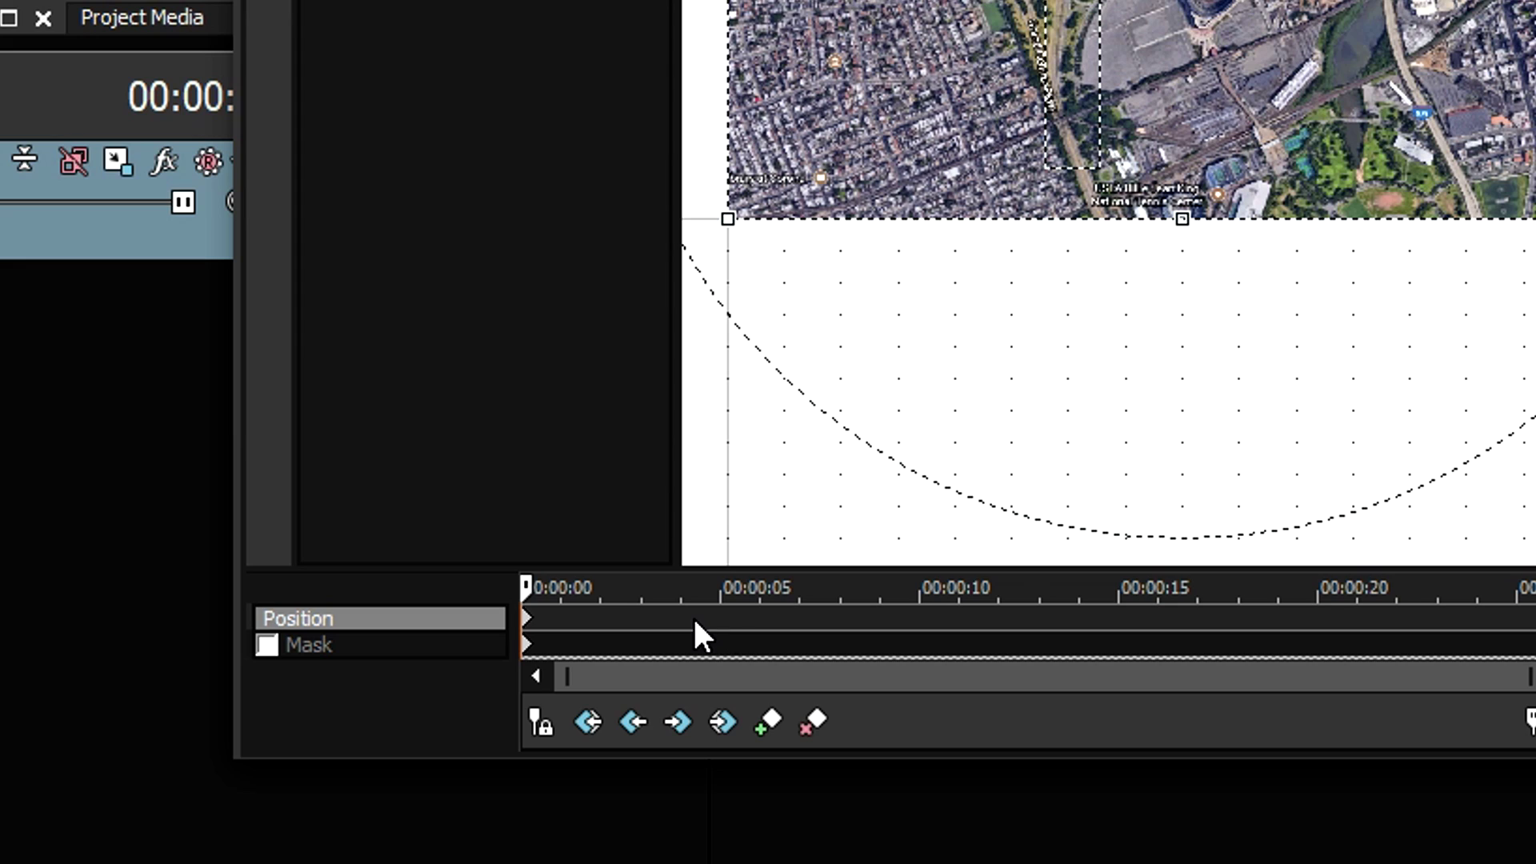
# - Add a 4-second crop keyframe shrunk from the top, leaving clip resampling disabled
pyautogui.click(694, 624)
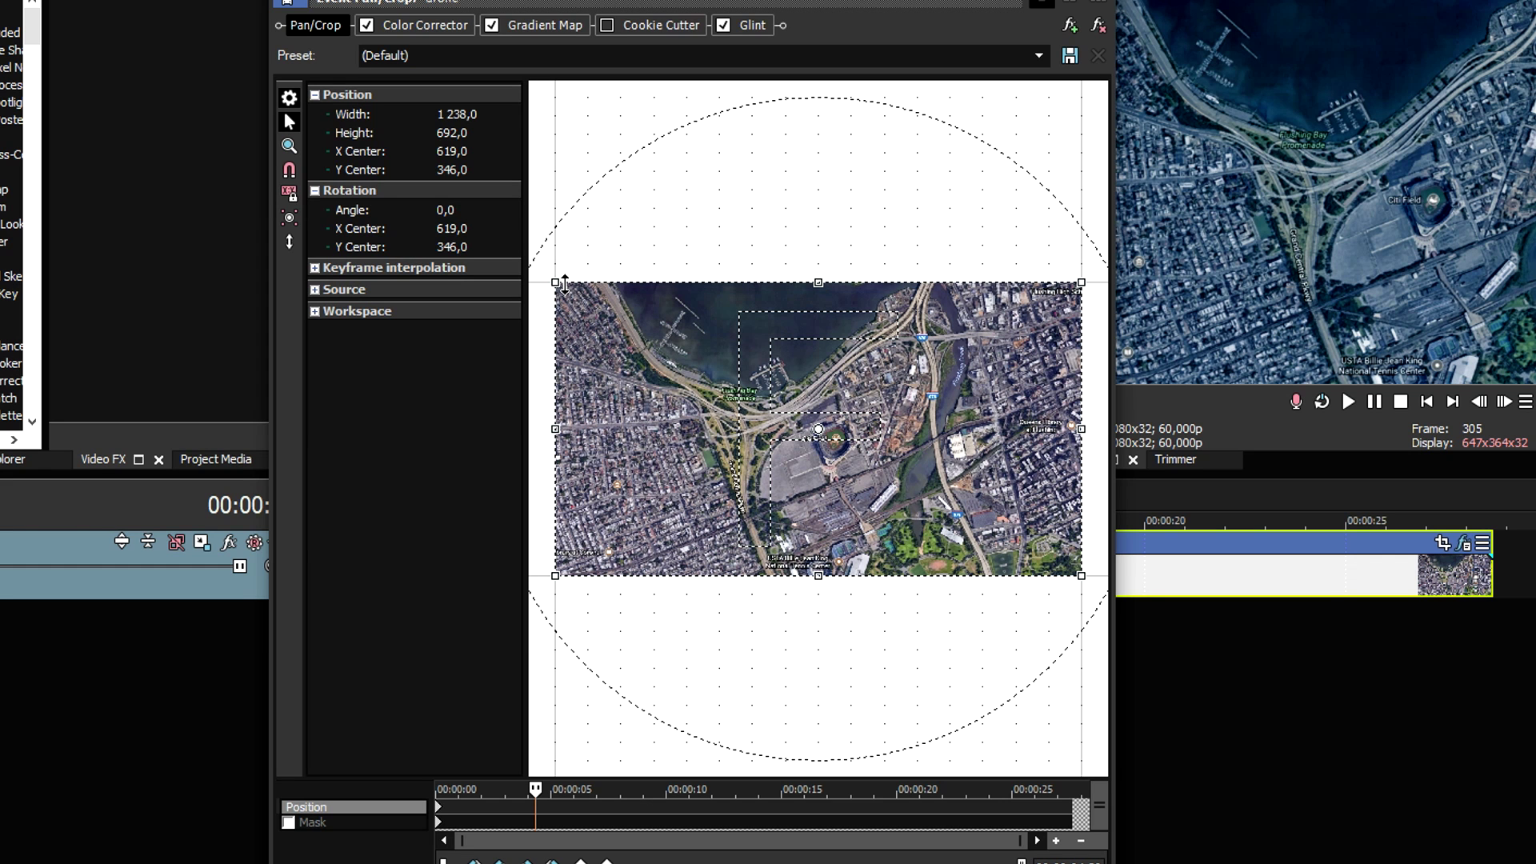
pyautogui.moveTo(567, 283); pyautogui.dragTo(566, 308)
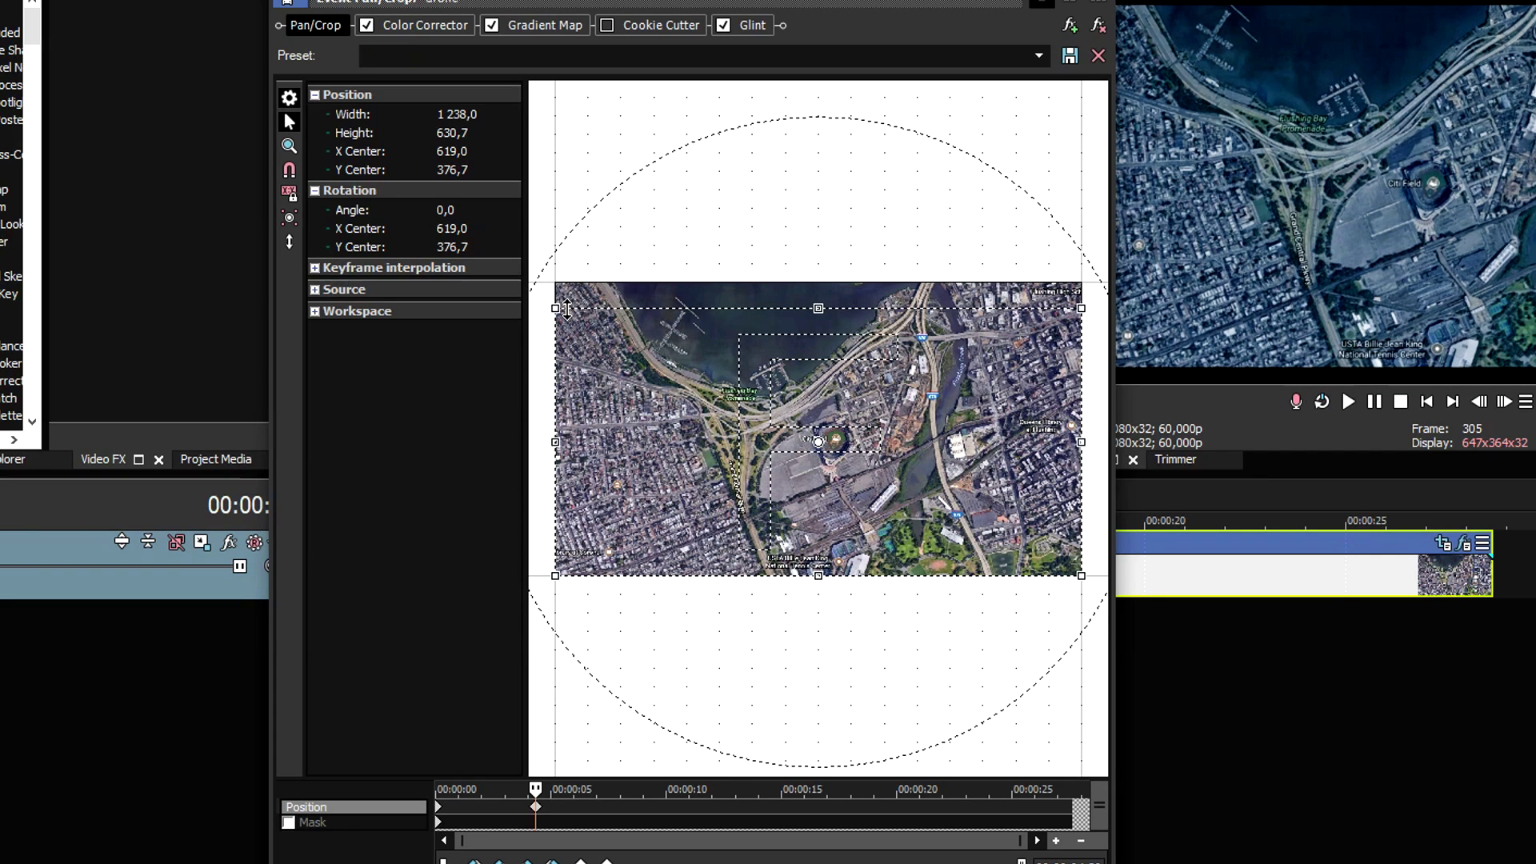
pyautogui.rightClick(1214, 569)
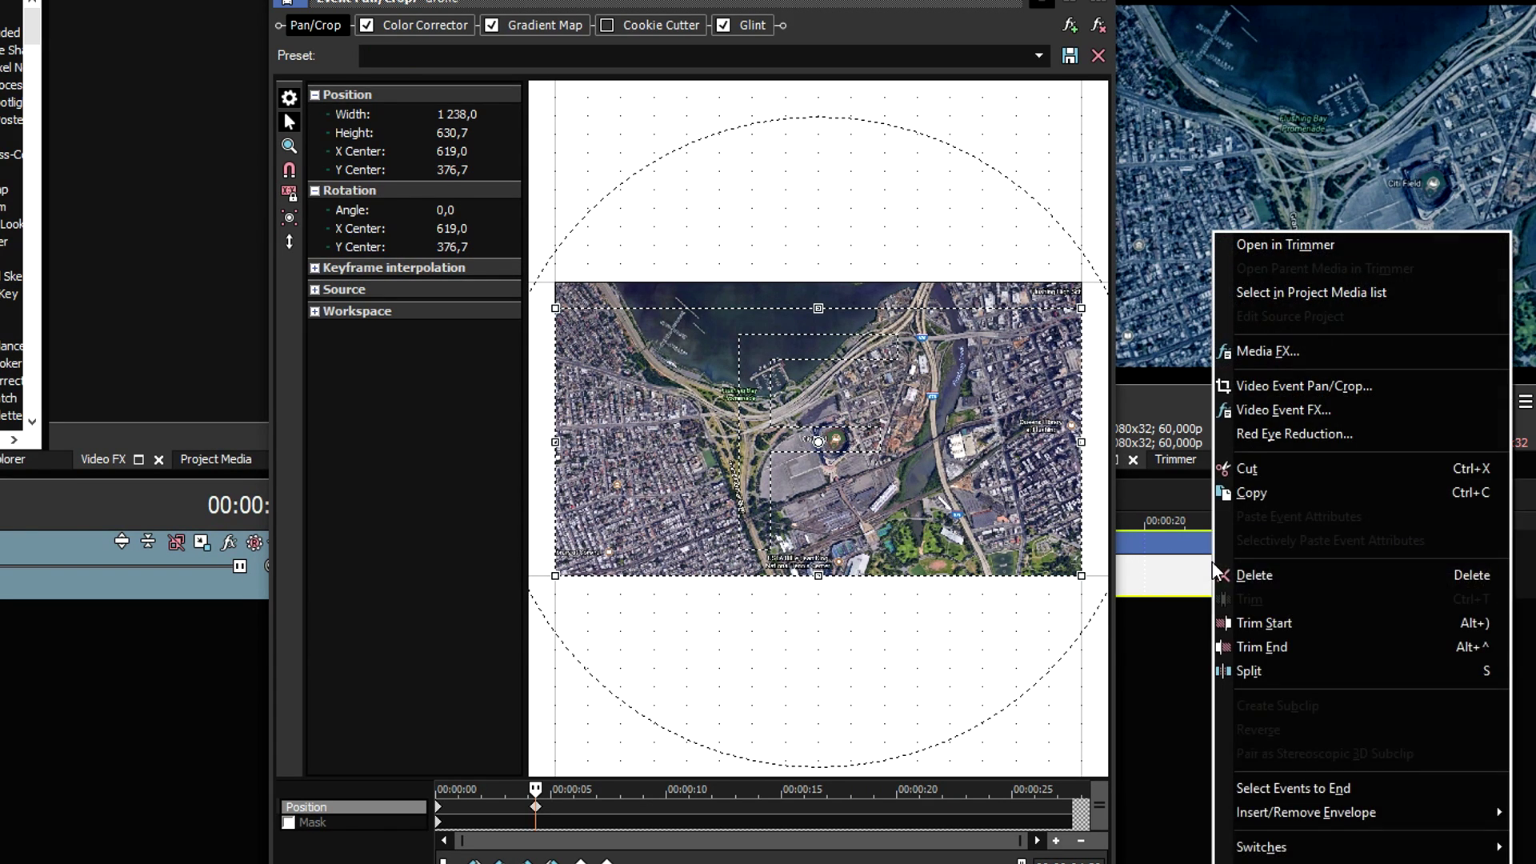
pyautogui.click(1264, 860)
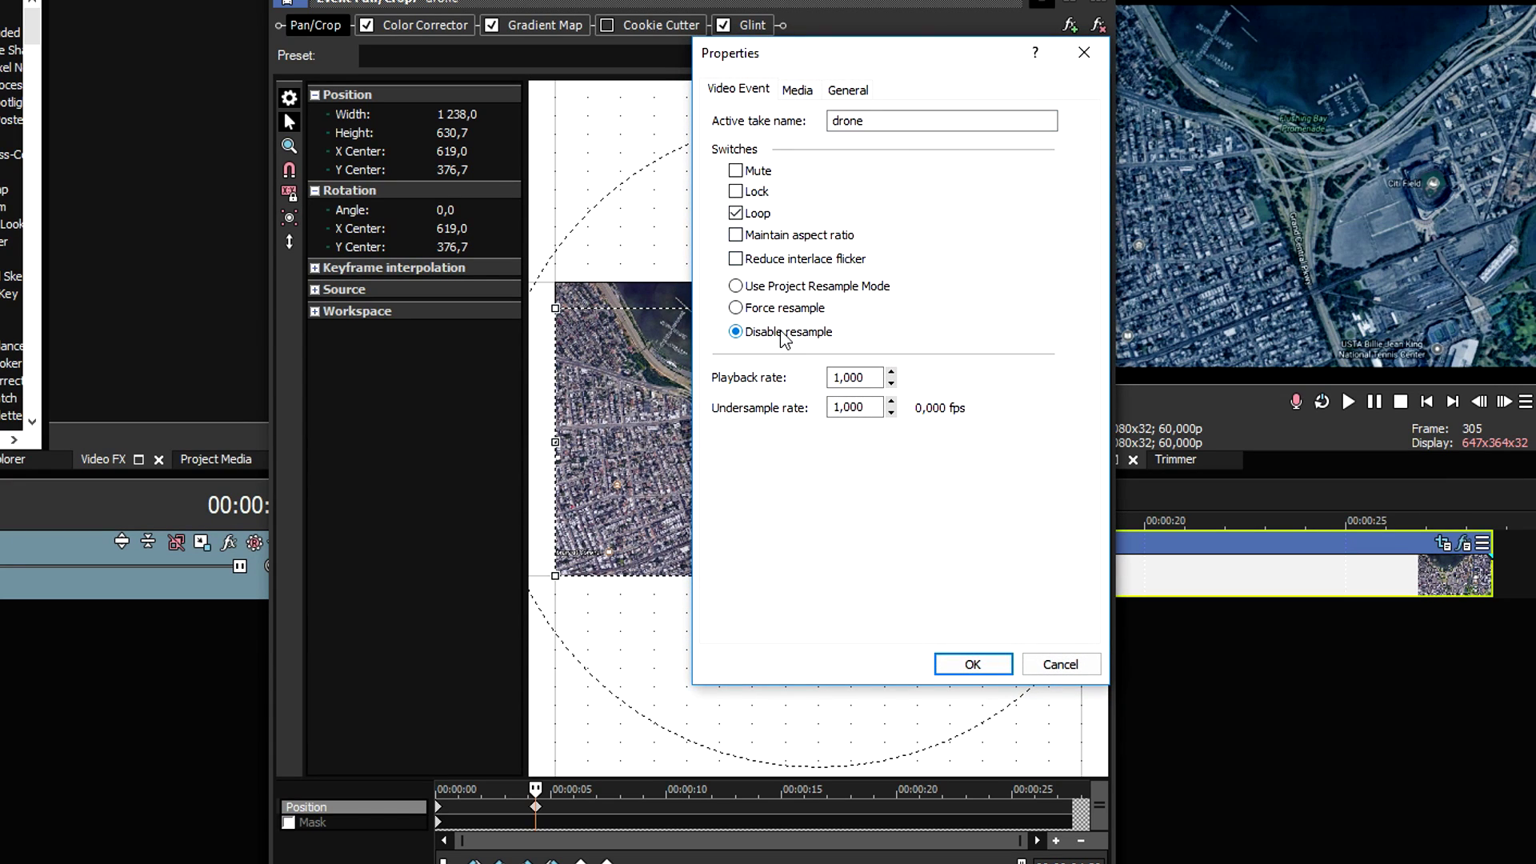
pyautogui.press('Return')
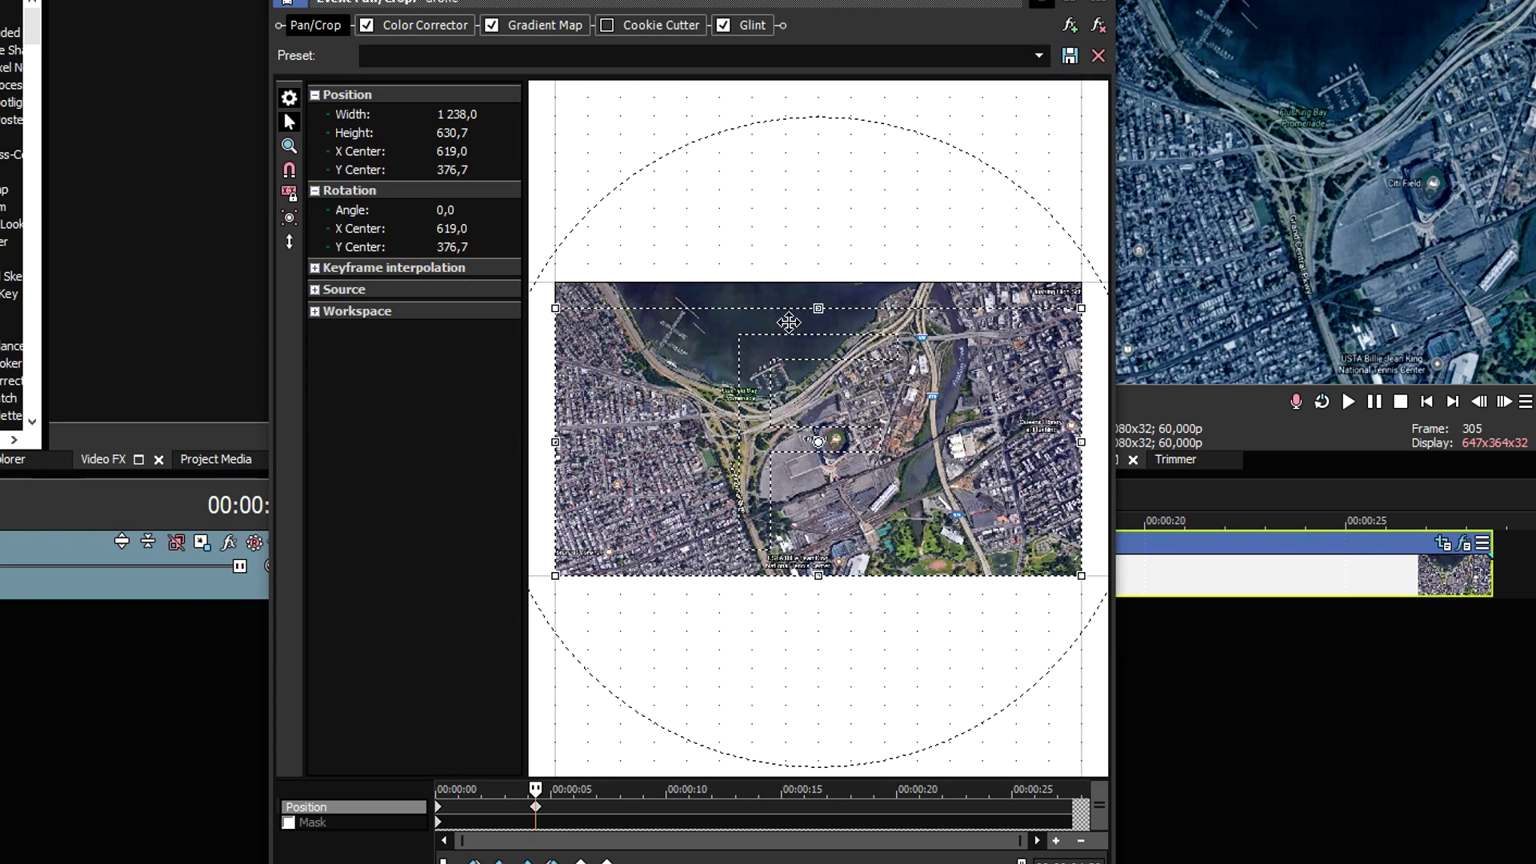
# - Add crop keyframes at about 9 and 13 seconds, shifting the frame's left and top edges
pyautogui.click(647, 816)
pyautogui.moveTo(556, 441); pyautogui.dragTo(604, 441)
pyautogui.moveTo(709, 307); pyautogui.dragTo(710, 293)
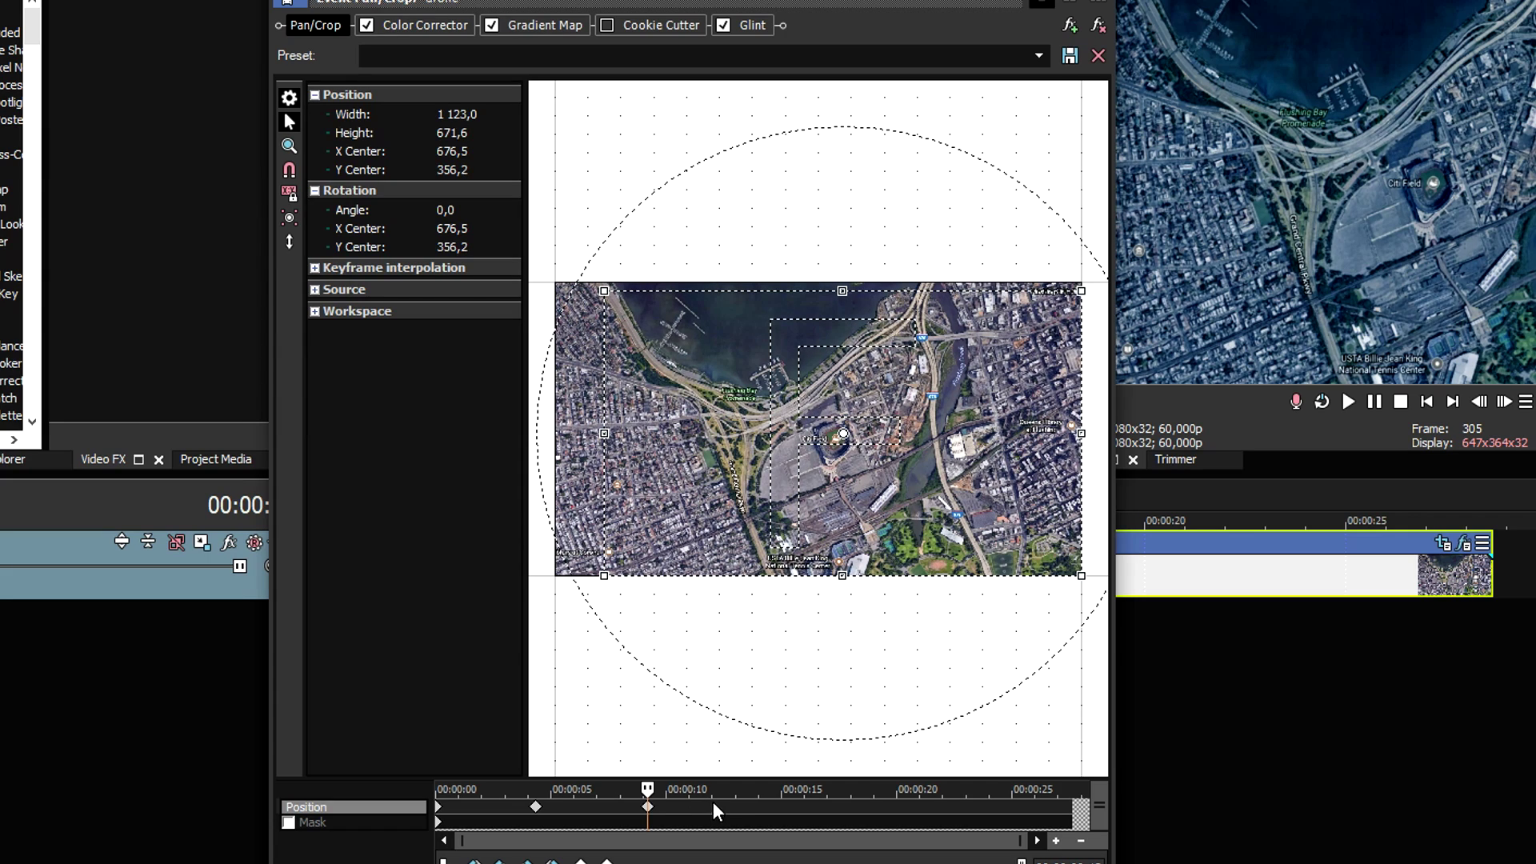
pyautogui.click(757, 812)
pyautogui.moveTo(604, 564); pyautogui.dragTo(578, 560)
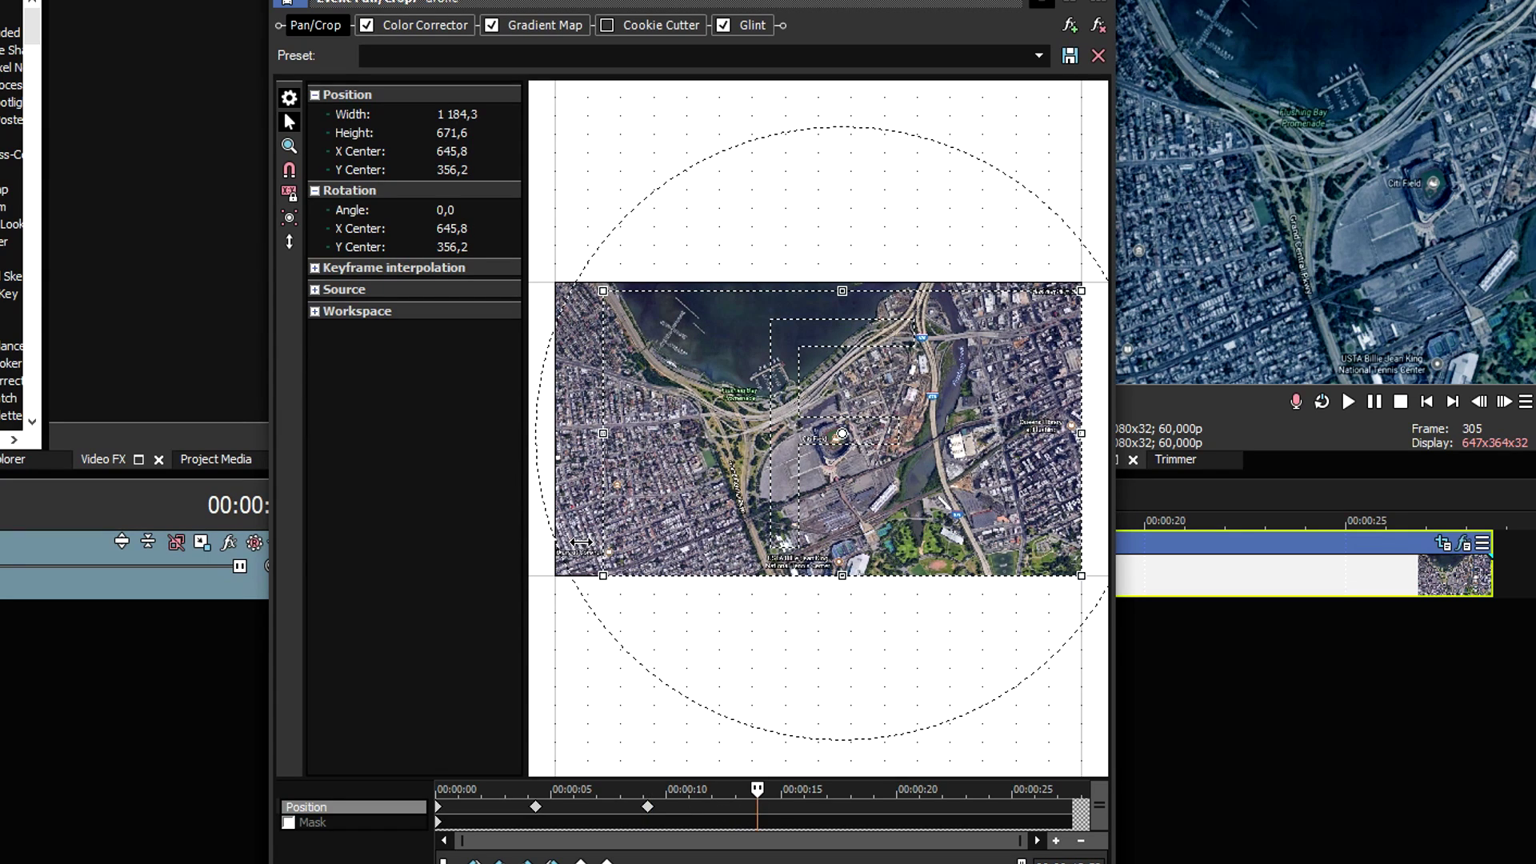
pyautogui.moveTo(821, 281); pyautogui.dragTo(822, 295)
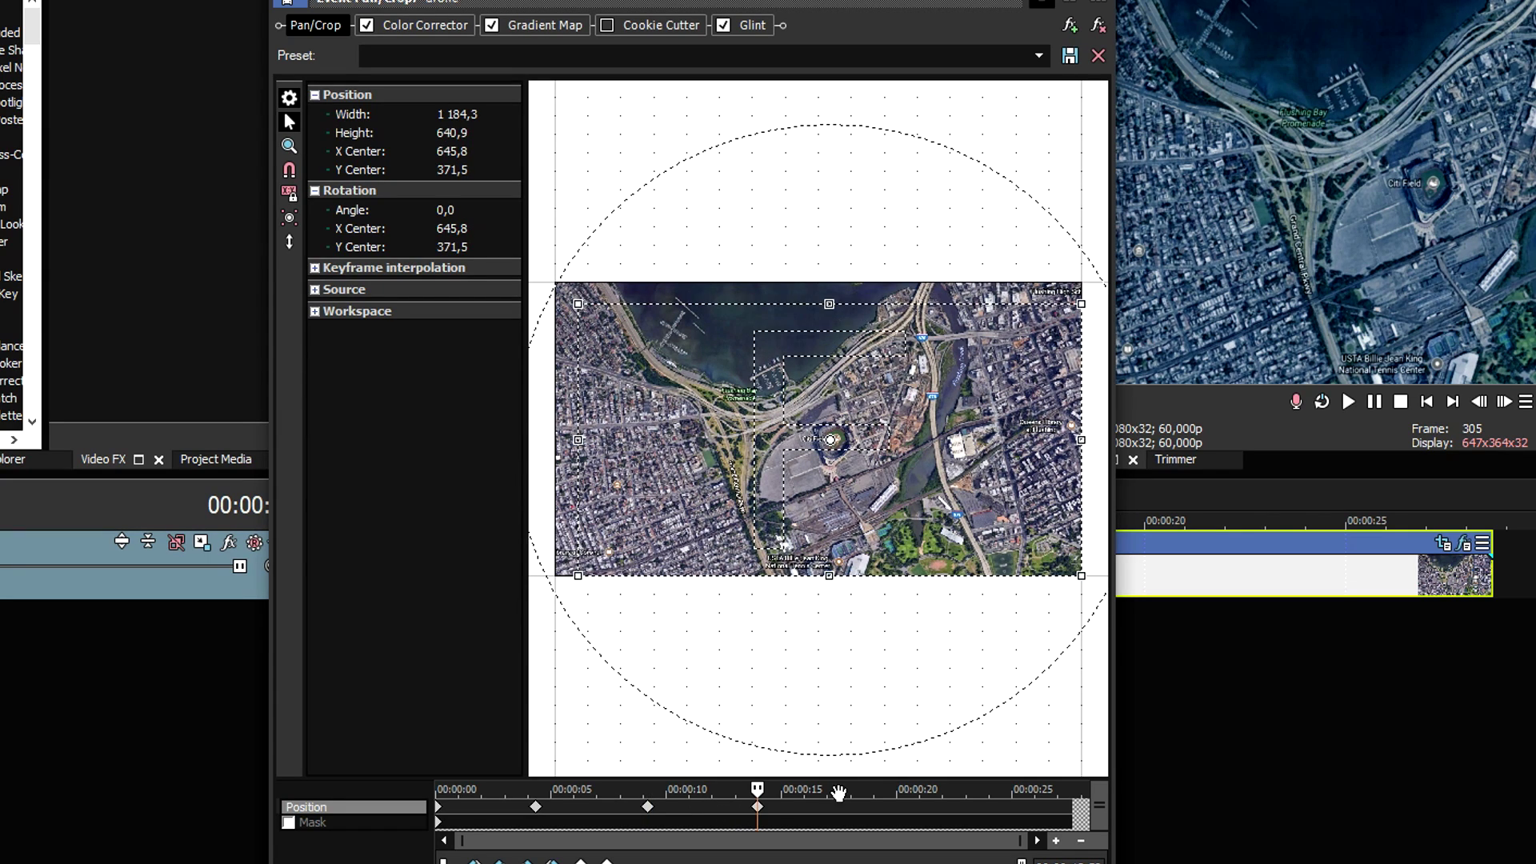
# - At about 17 seconds, resize the crop frame from its top-left corner, right edge and bottom
pyautogui.click(851, 806)
pyautogui.moveTo(578, 304); pyautogui.dragTo(568, 285)
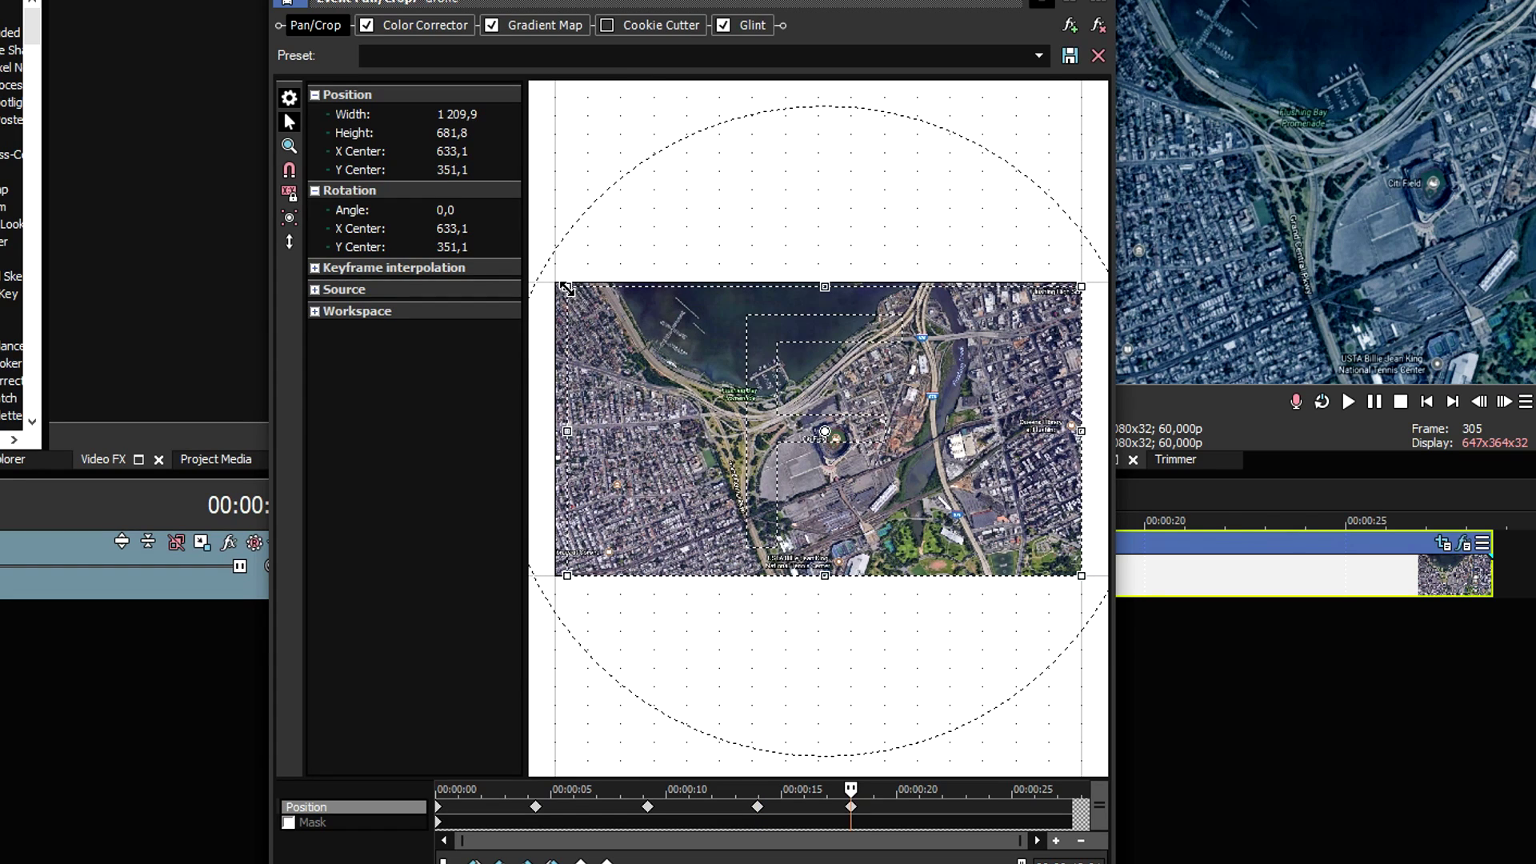
pyautogui.moveTo(1086, 301); pyautogui.dragTo(1047, 302)
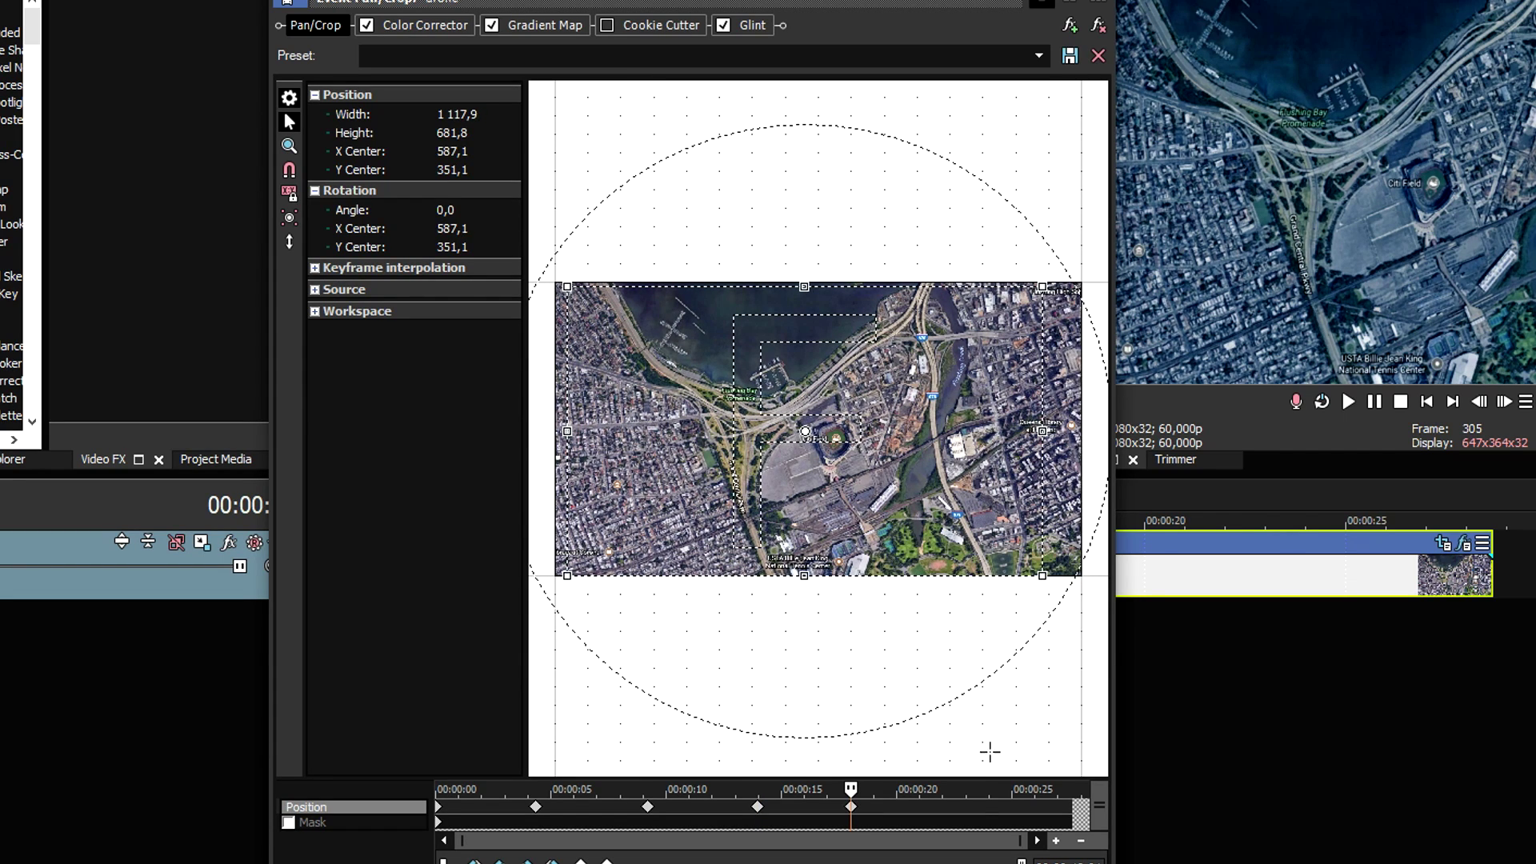
pyautogui.moveTo(804, 575); pyautogui.dragTo(804, 561)
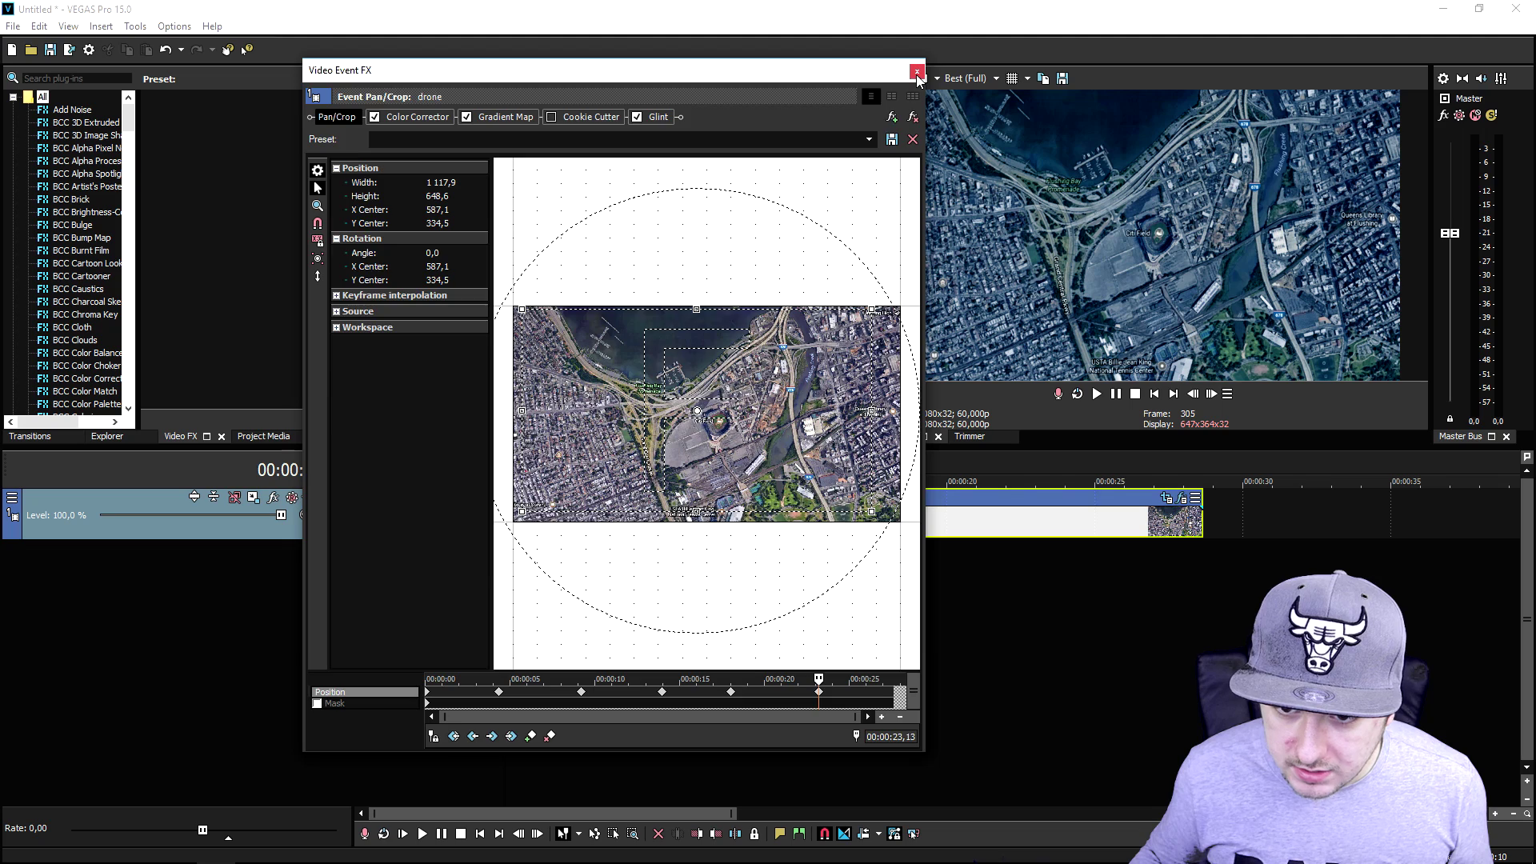
# - Close the Pan/Crop window and set the preview quality to Draft (Half)
pyautogui.click(918, 73)
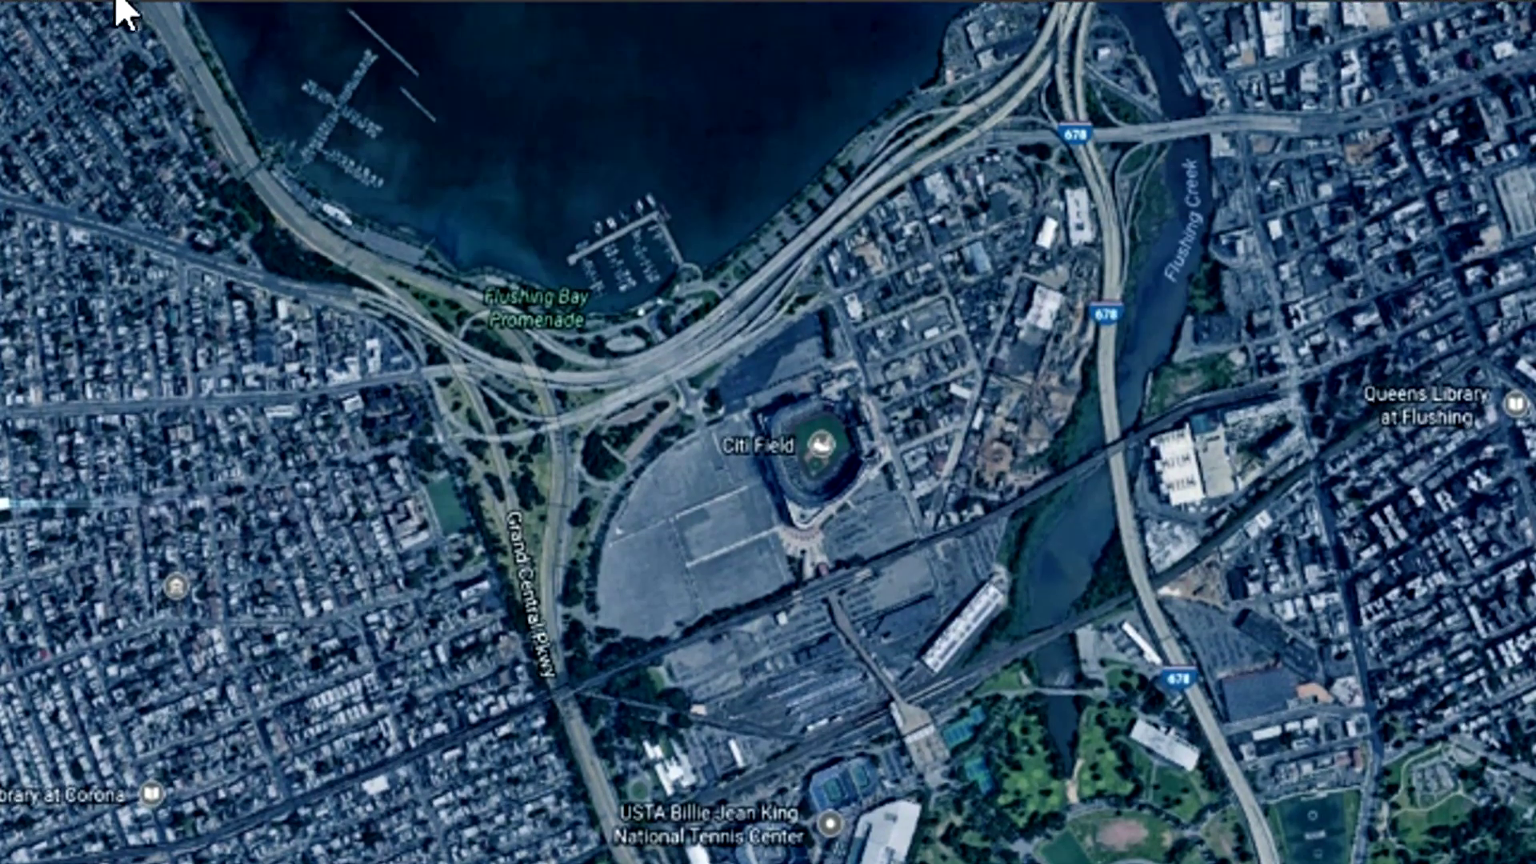
pyautogui.click(276, 4)
pyautogui.click(540, 120)
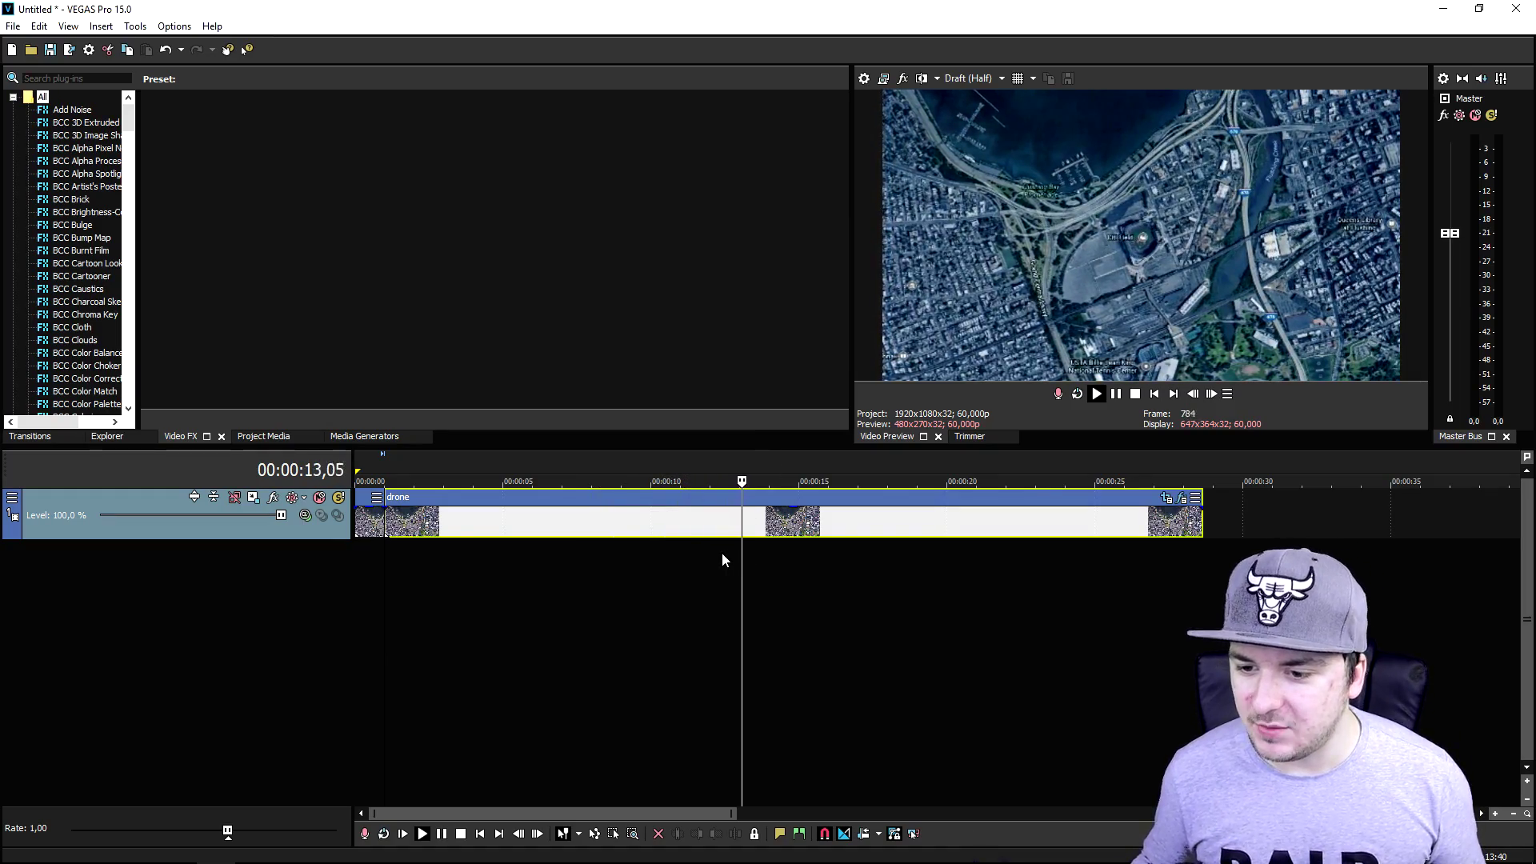
# - Stop playback and drop the default Chroma Keyer preset from Video FX onto the cloud clip
pyautogui.press('space')
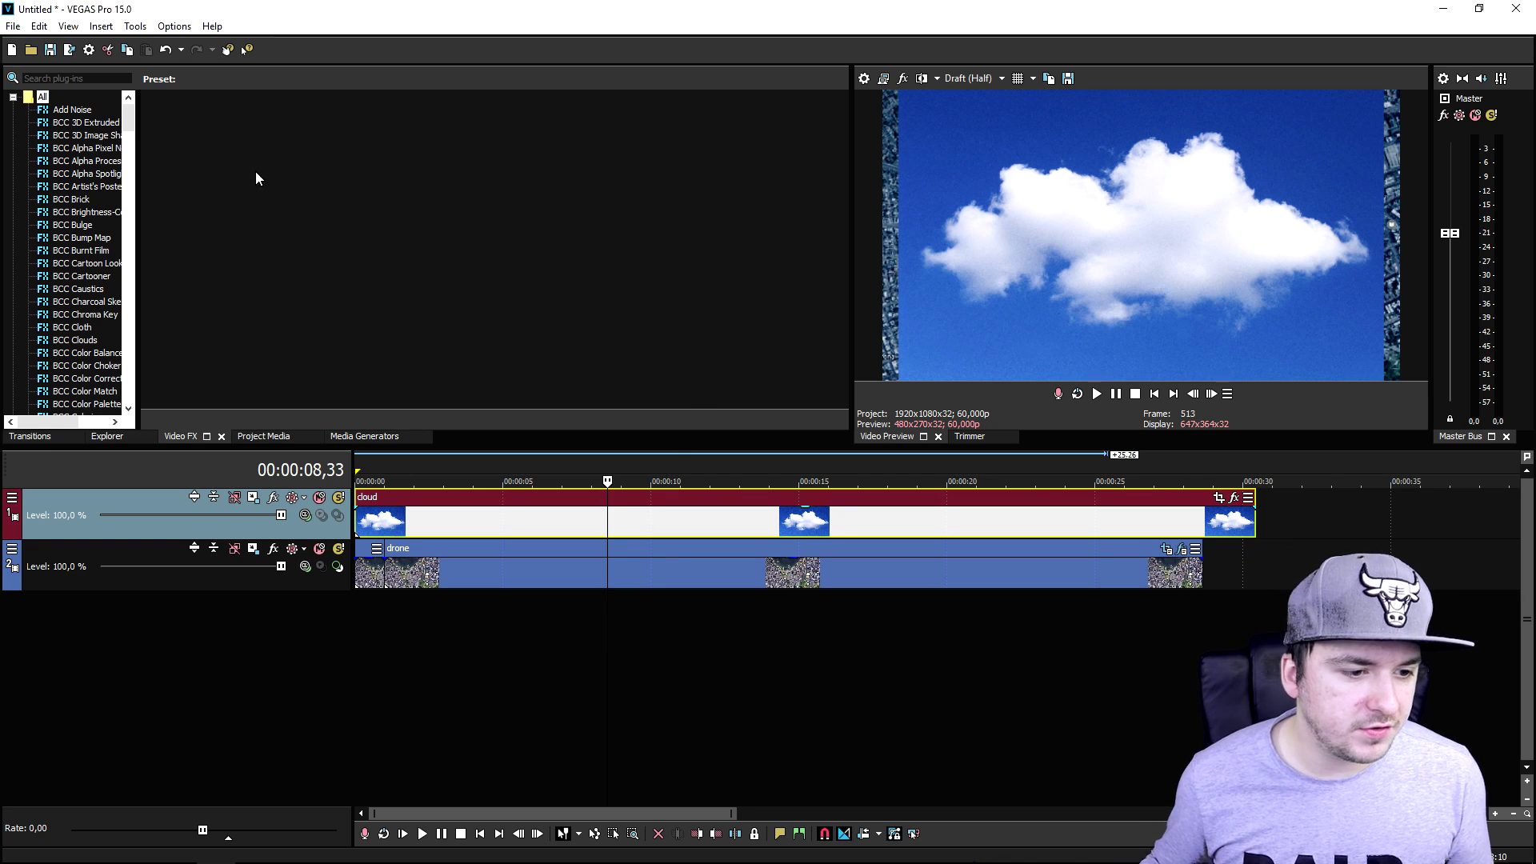
pyautogui.scroll(-10, 80, 320)
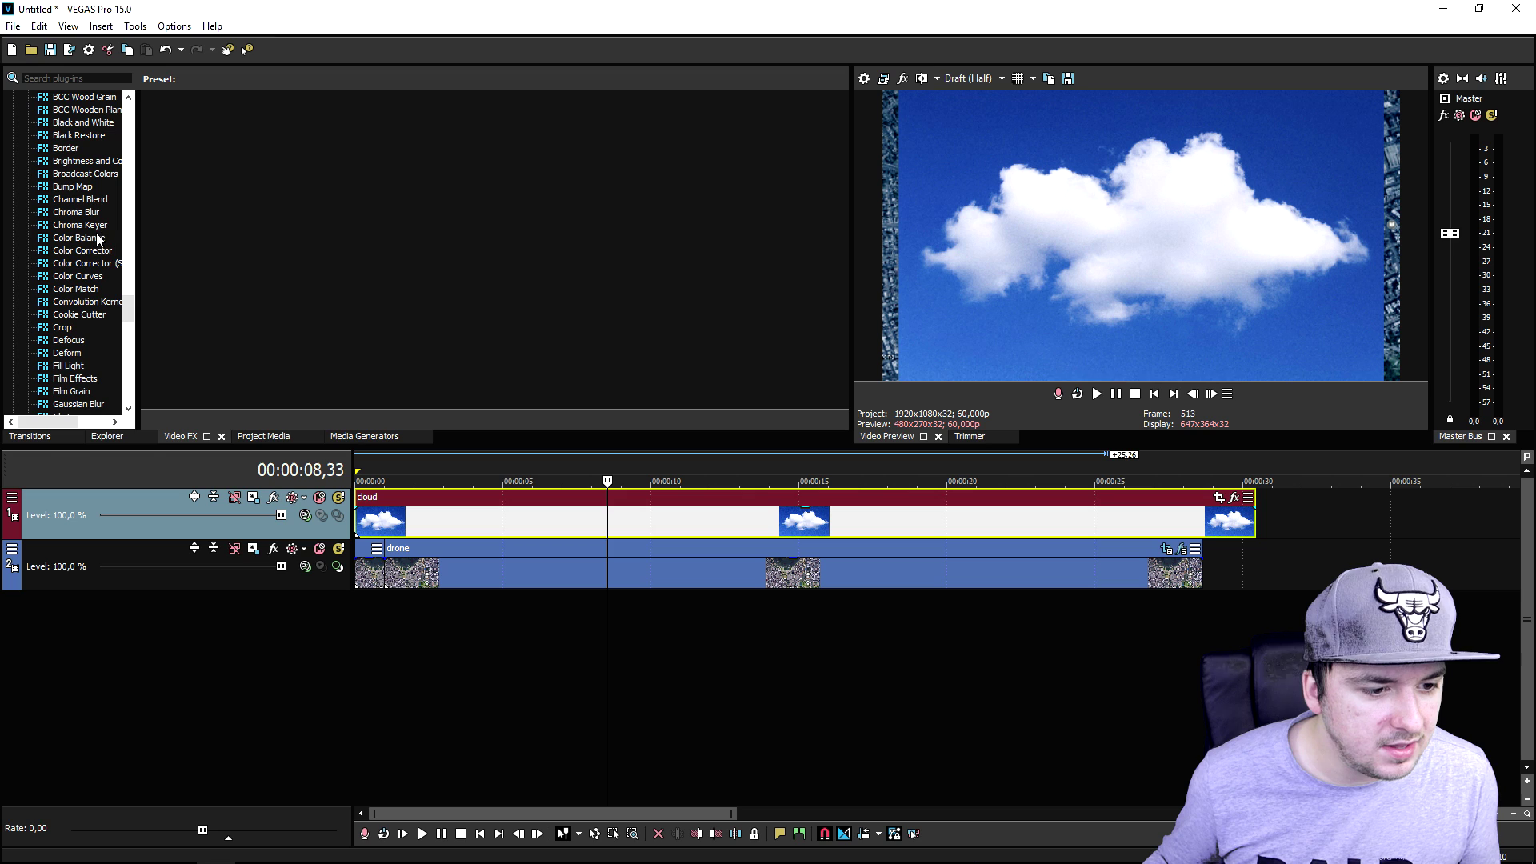
pyautogui.click(80, 225)
pyautogui.moveTo(187, 120); pyautogui.dragTo(560, 518)
# - Sample the blue sky with the eyedropper as the Chroma Keyer's key colour
pyautogui.moveTo(526, 80); pyautogui.dragTo(905, 381)
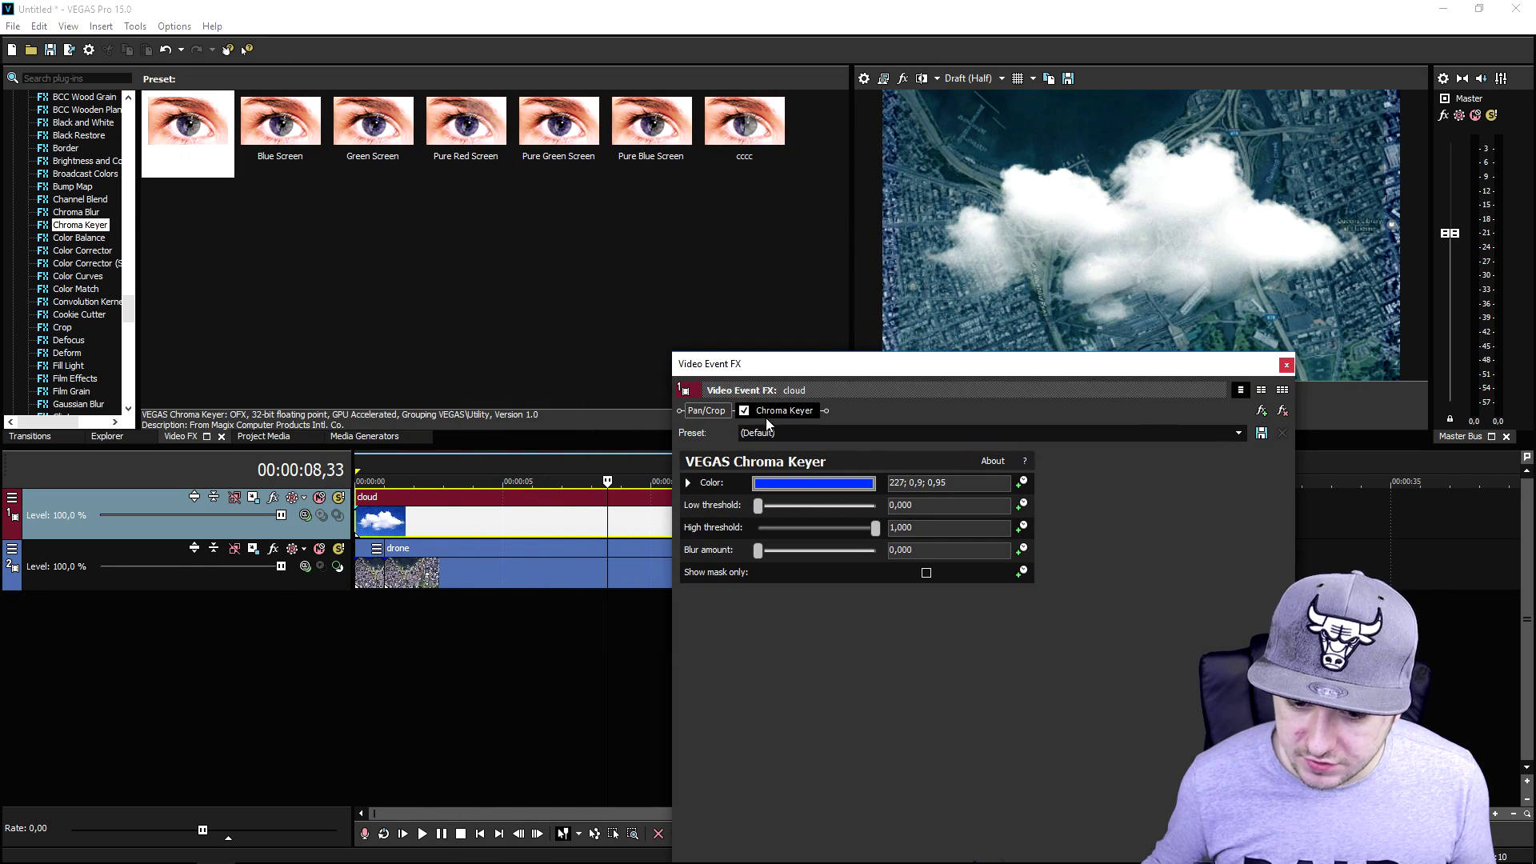
pyautogui.click(743, 410)
pyautogui.click(794, 486)
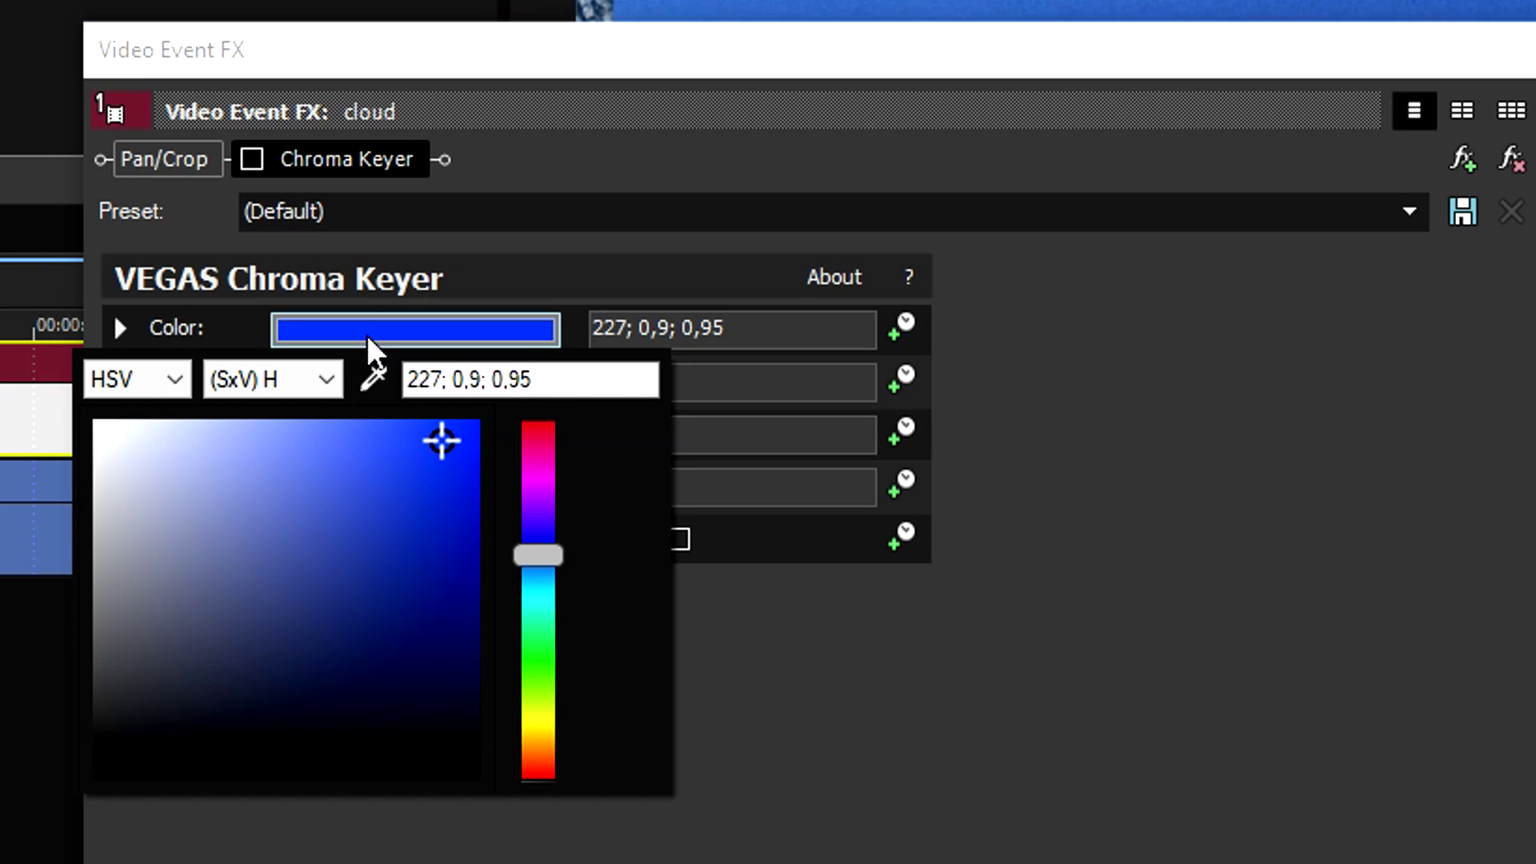
pyautogui.click(796, 505)
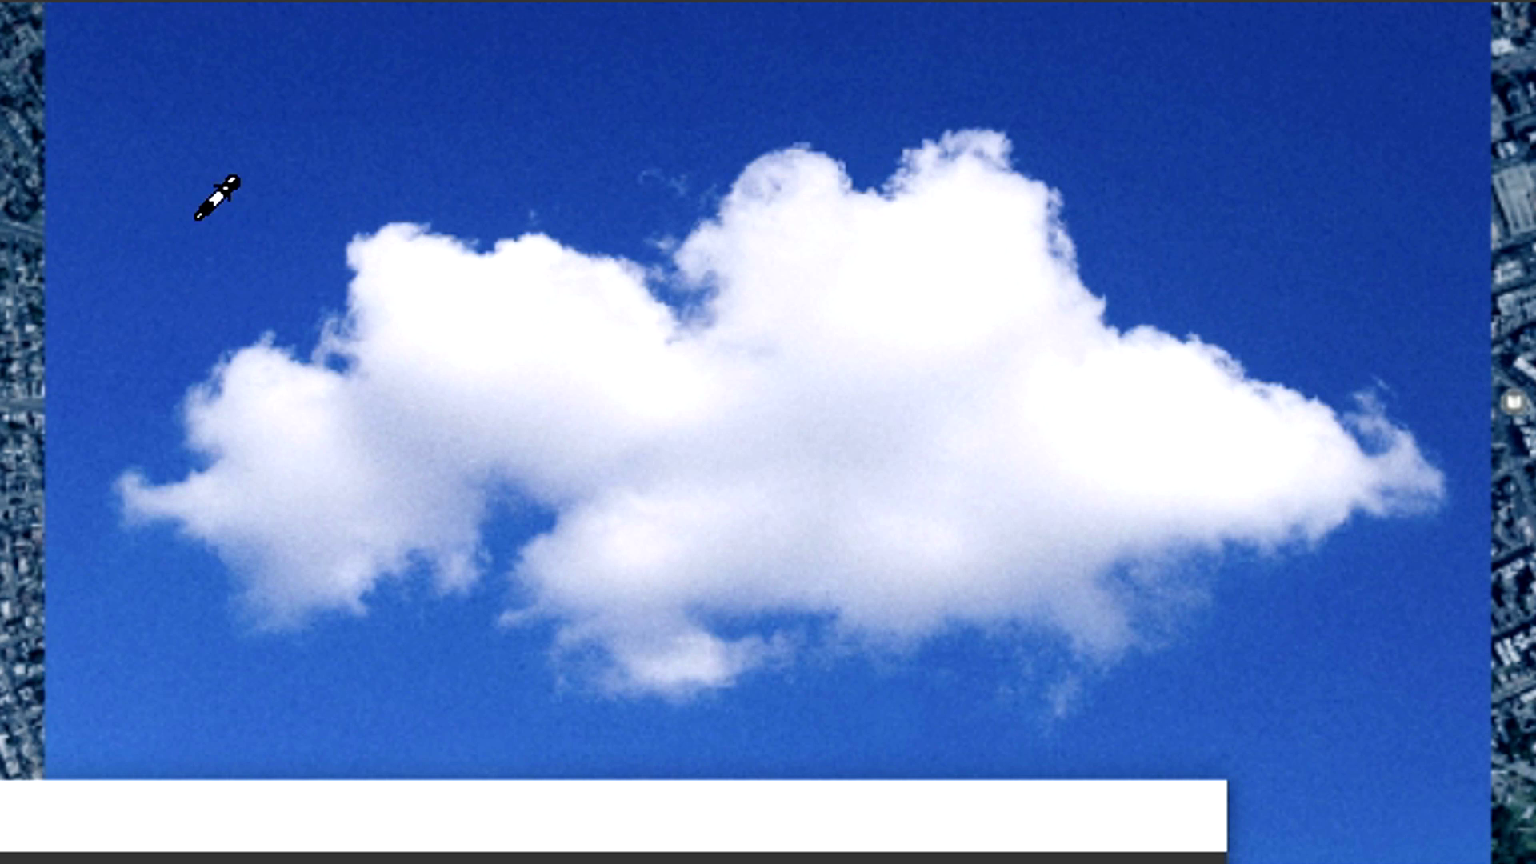
pyautogui.click(103, 264)
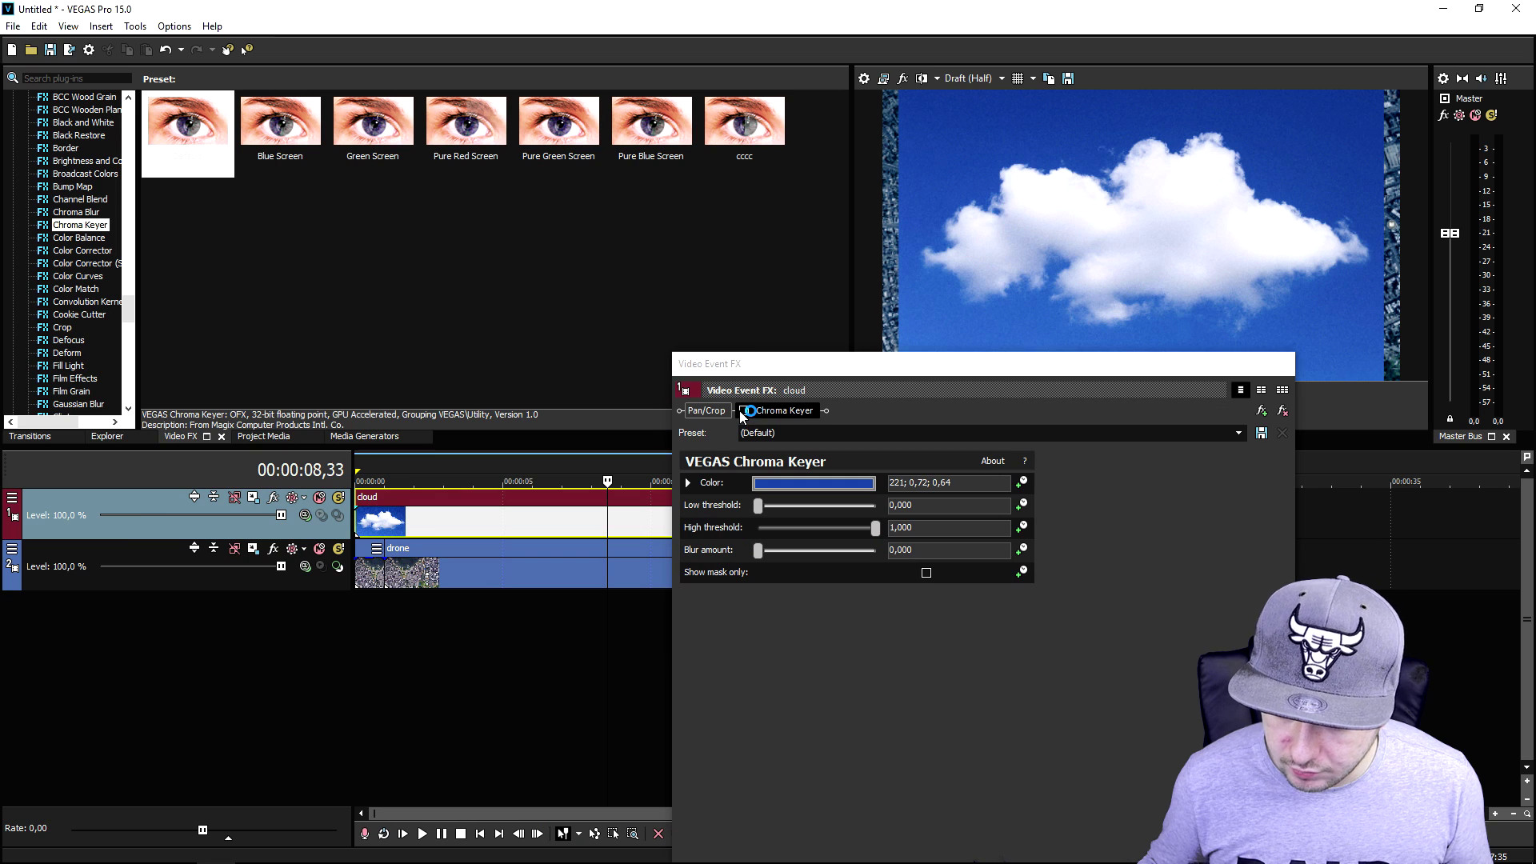
pyautogui.click(743, 411)
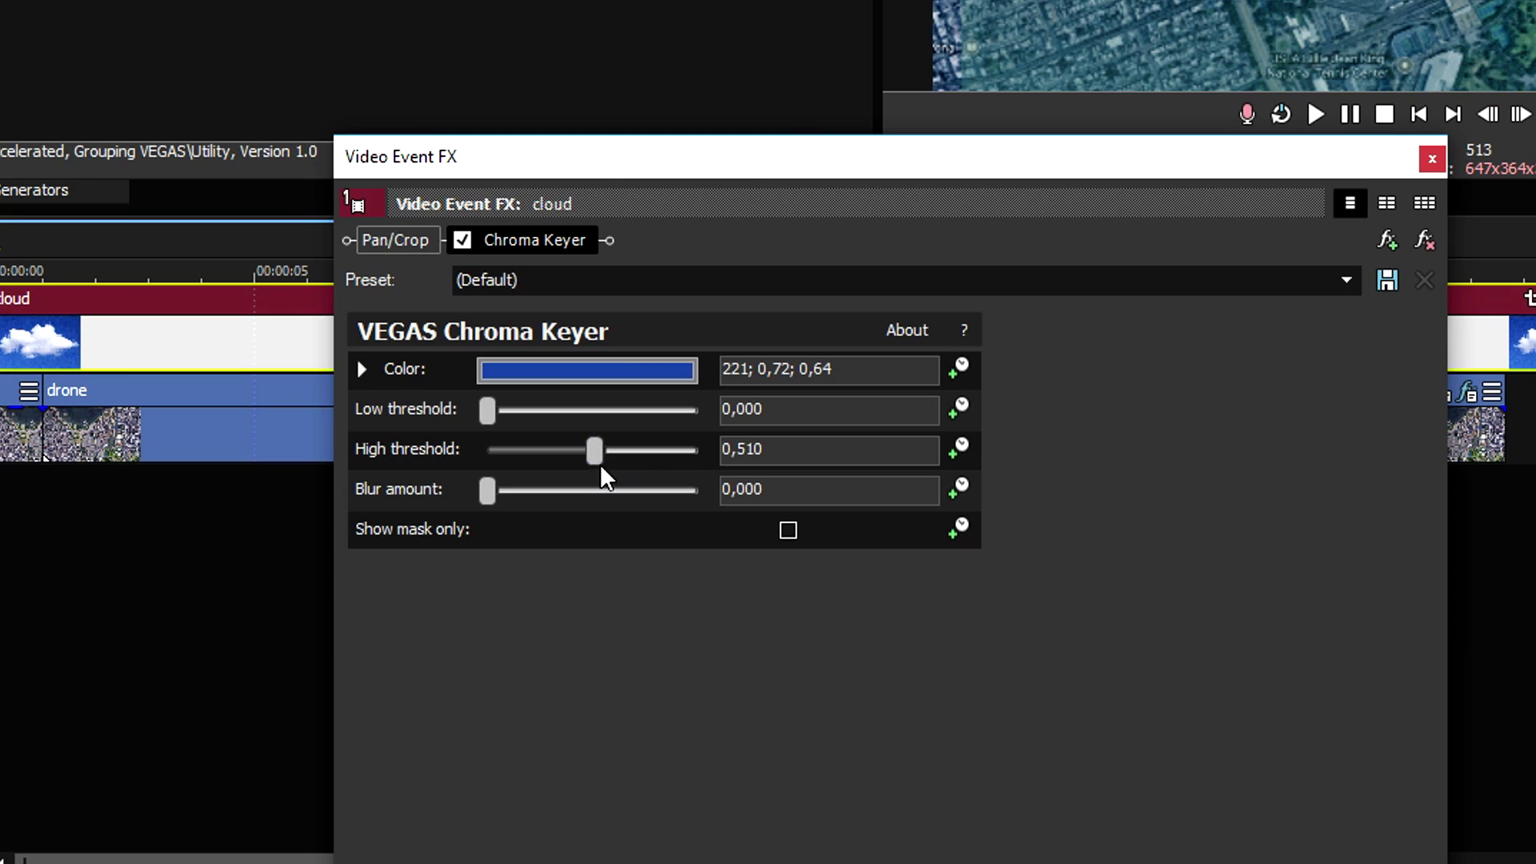
# - Tune the chroma key thresholds to 0,374 and 0,320 and add blur to soften the edges
pyautogui.moveTo(559, 461); pyautogui.dragTo(542, 454)
pyautogui.moveTo(489, 411); pyautogui.dragTo(566, 412)
pyautogui.moveTo(488, 490); pyautogui.dragTo(535, 494)
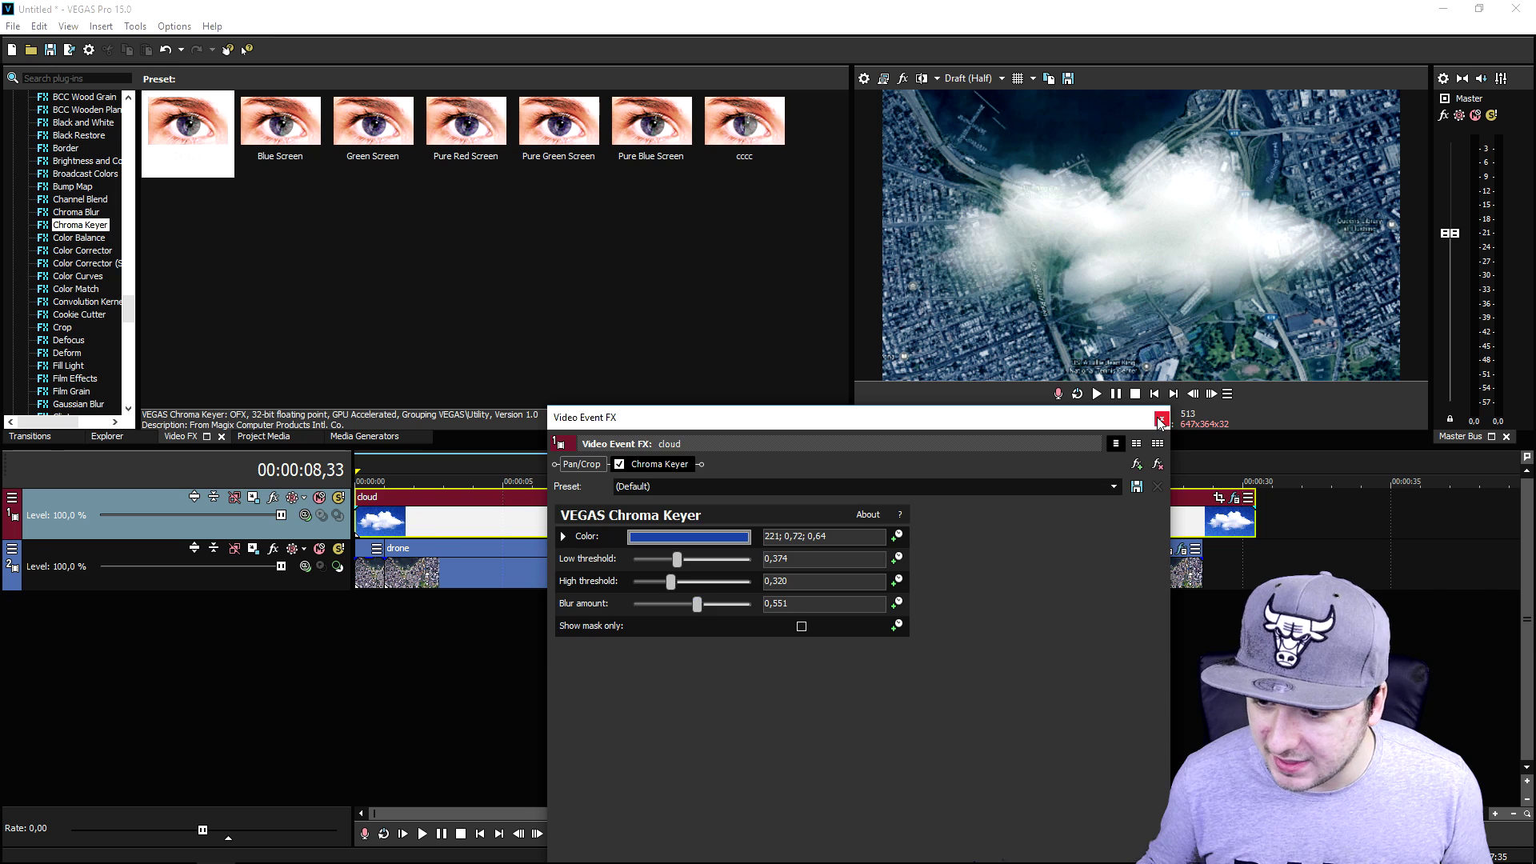
pyautogui.click(1158, 416)
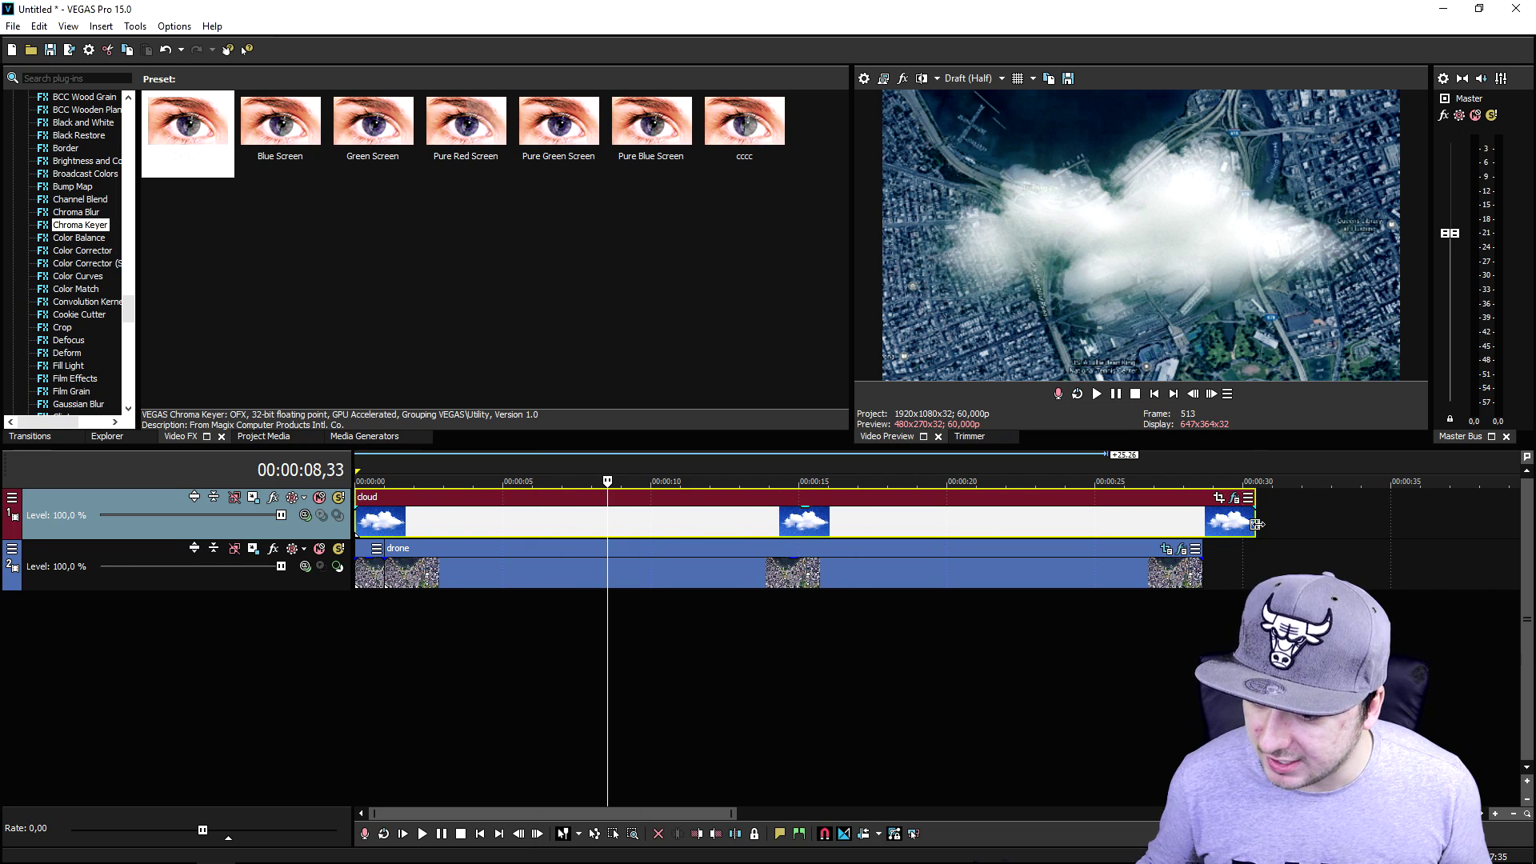
# - Trim the cloud clip to end with the drone clip and set its opacity to 84%
pyautogui.moveTo(1221, 526); pyautogui.dragTo(1203, 527)
pyautogui.moveTo(792, 507); pyautogui.dragTo(794, 518)
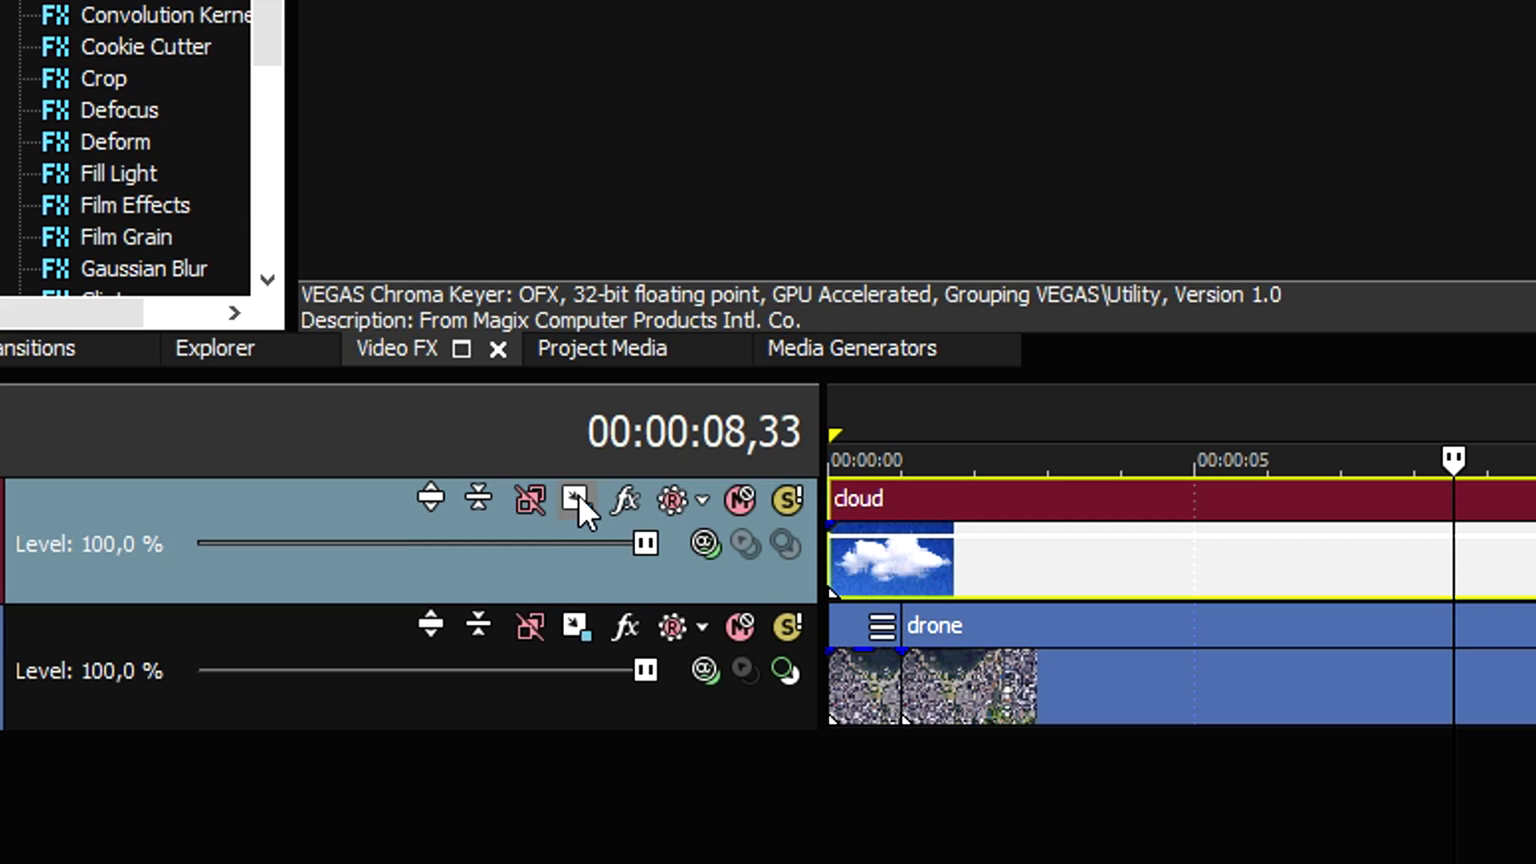
pyautogui.click(254, 498)
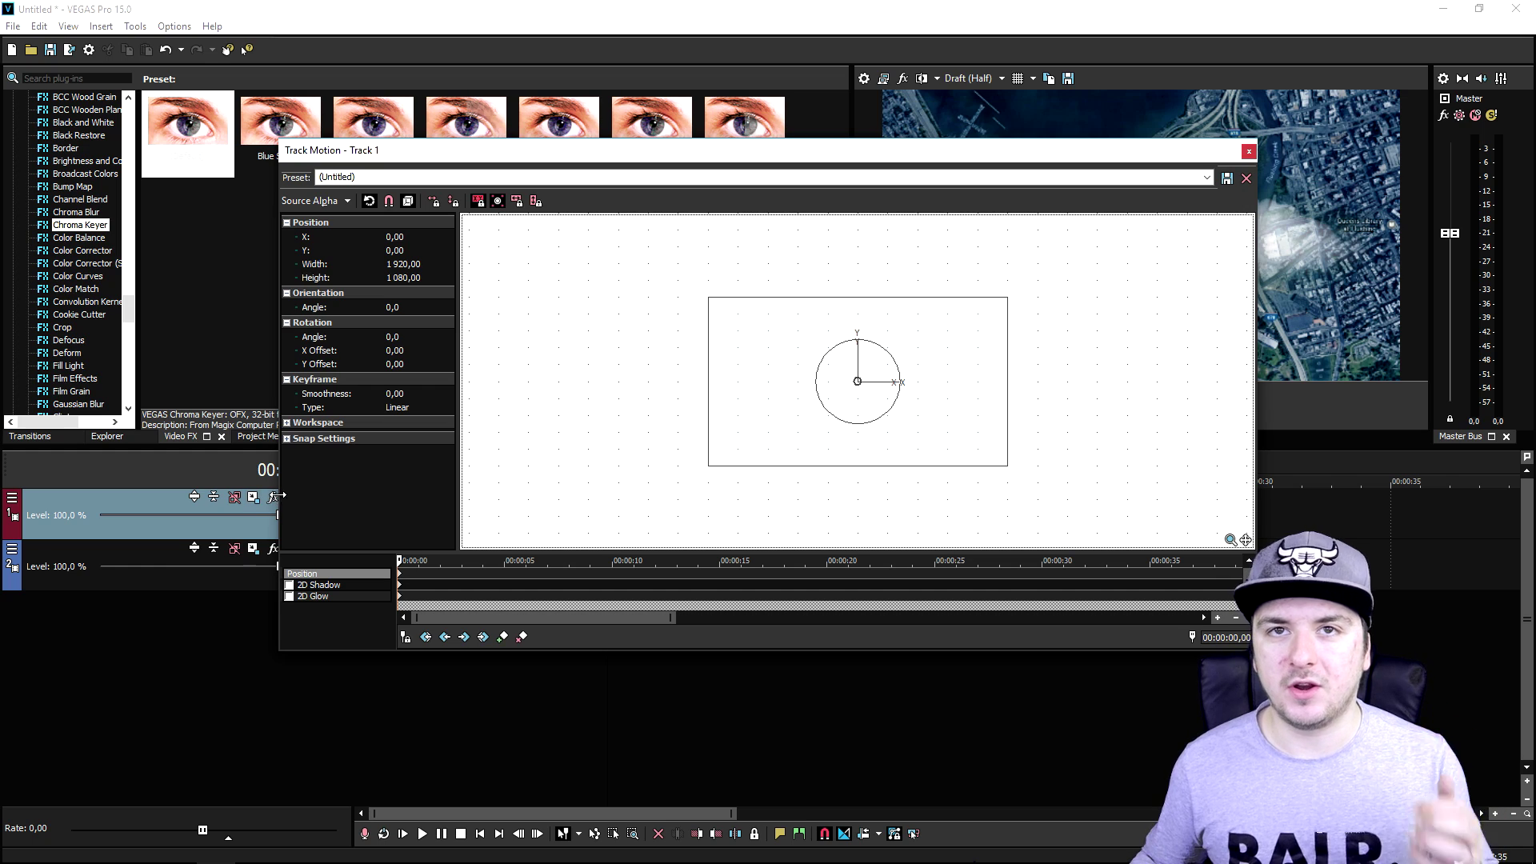
# - Enlarge the cloud track's motion frame to 2 325,81 × 1 308,27 and shift it lower-left
pyautogui.moveTo(638, 150); pyautogui.dragTo(440, 387)
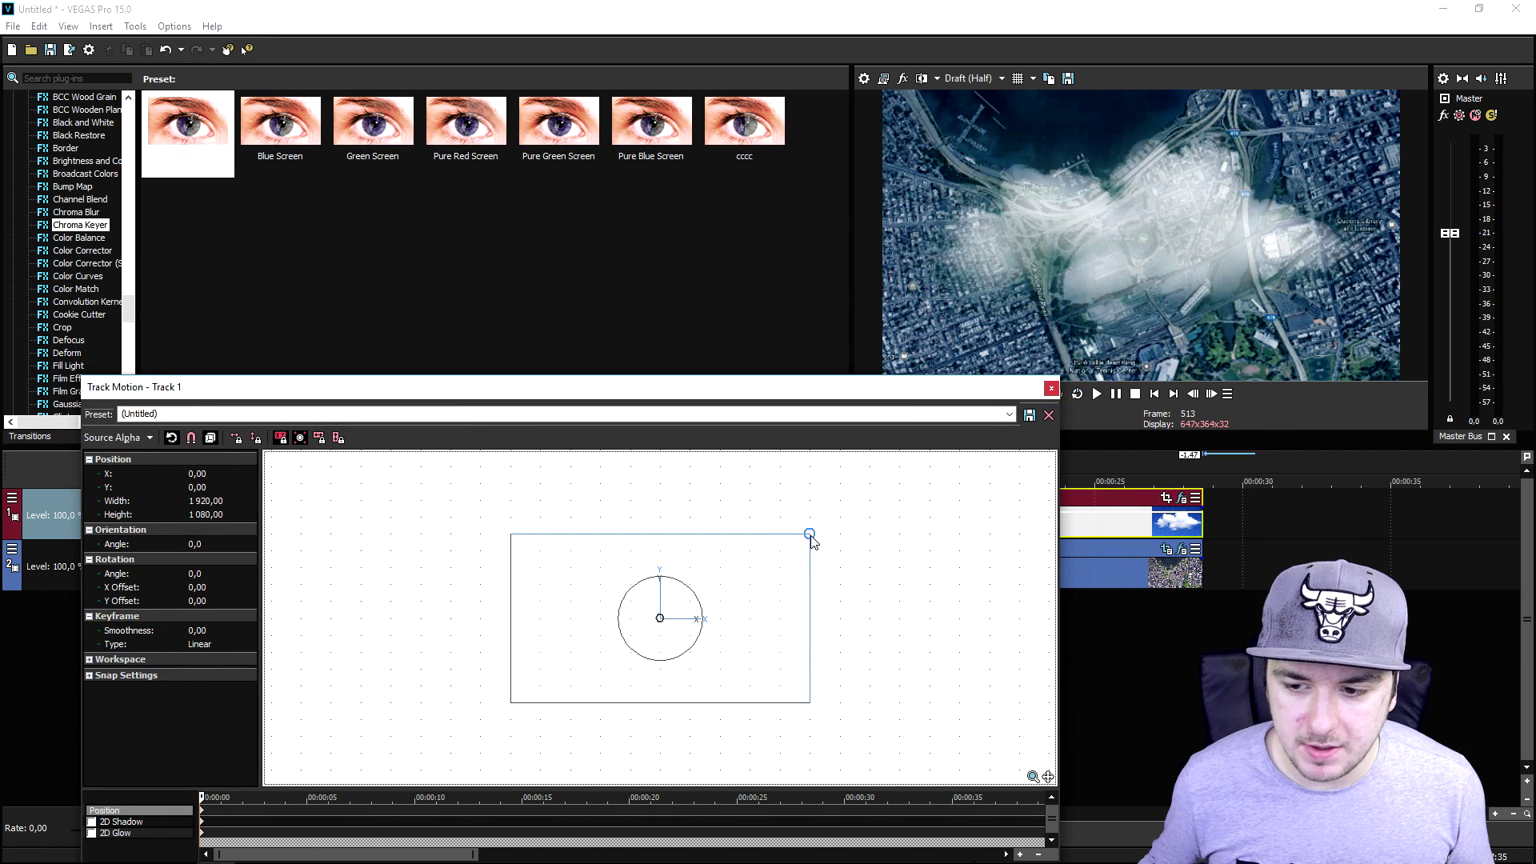
pyautogui.moveTo(810, 534); pyautogui.dragTo(843, 520)
pyautogui.moveTo(781, 565); pyautogui.dragTo(636, 620)
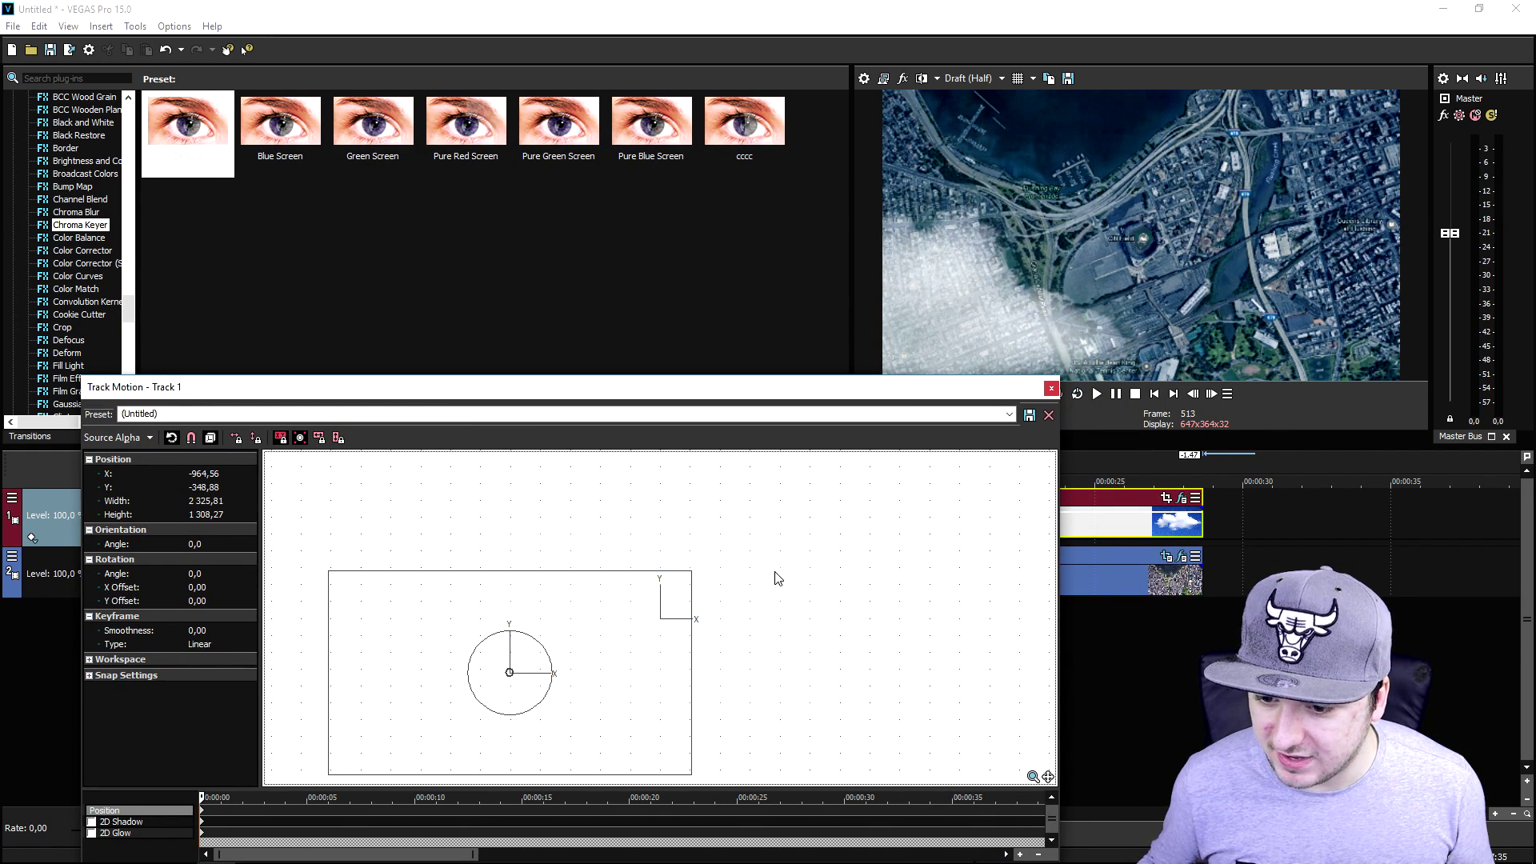
pyautogui.click(1048, 390)
pyautogui.scroll(-2, 559, 524)
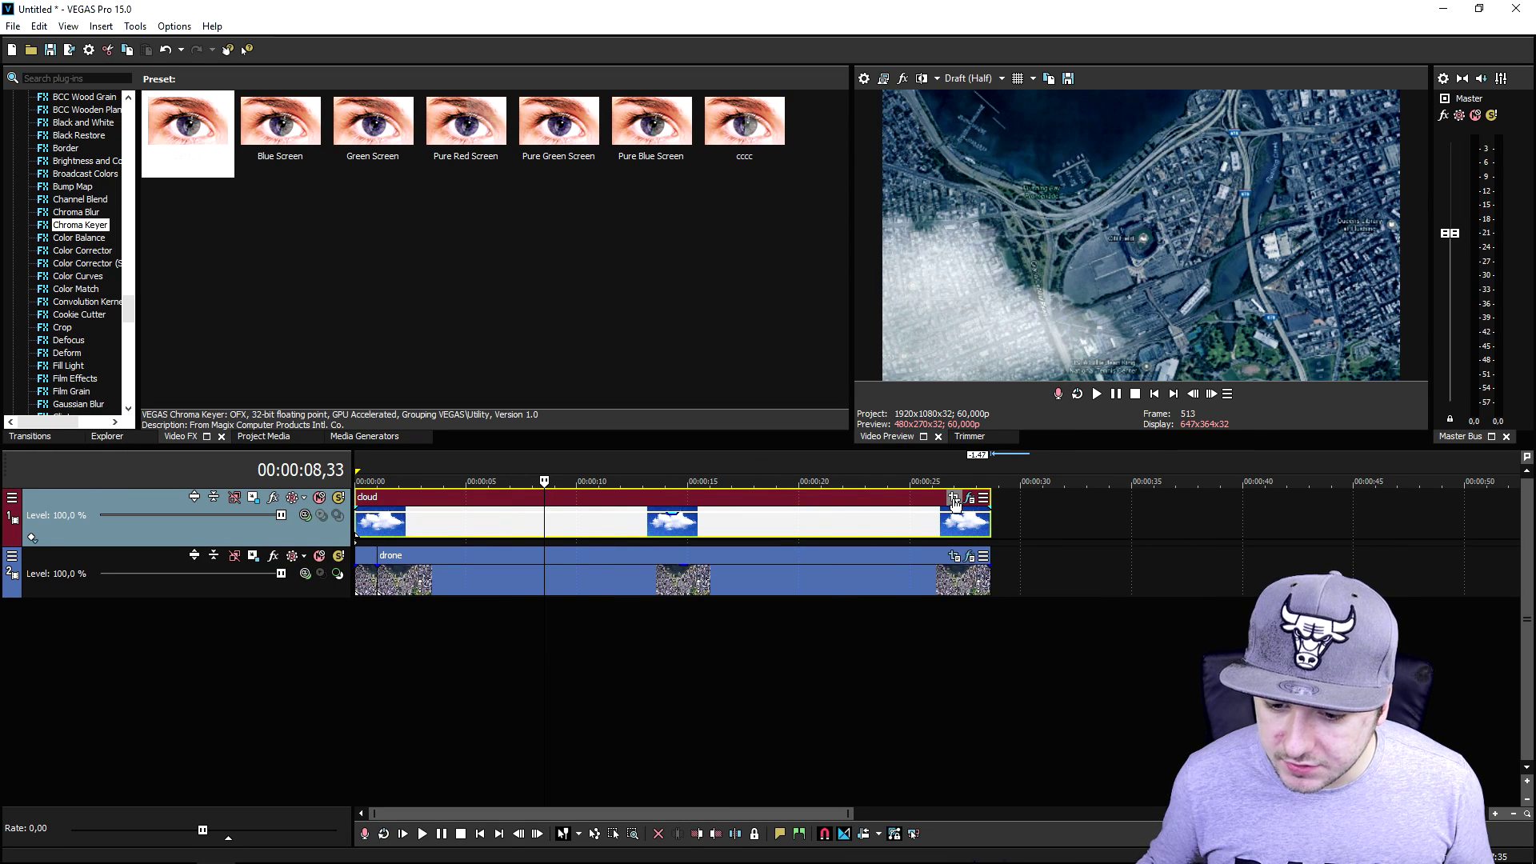
pyautogui.click(954, 500)
# - Add Pan/Crop keyframes shifting the crop near 5,20 s and resetting it to full at 9,41 s
pyautogui.moveTo(793, 432); pyautogui.dragTo(672, 146)
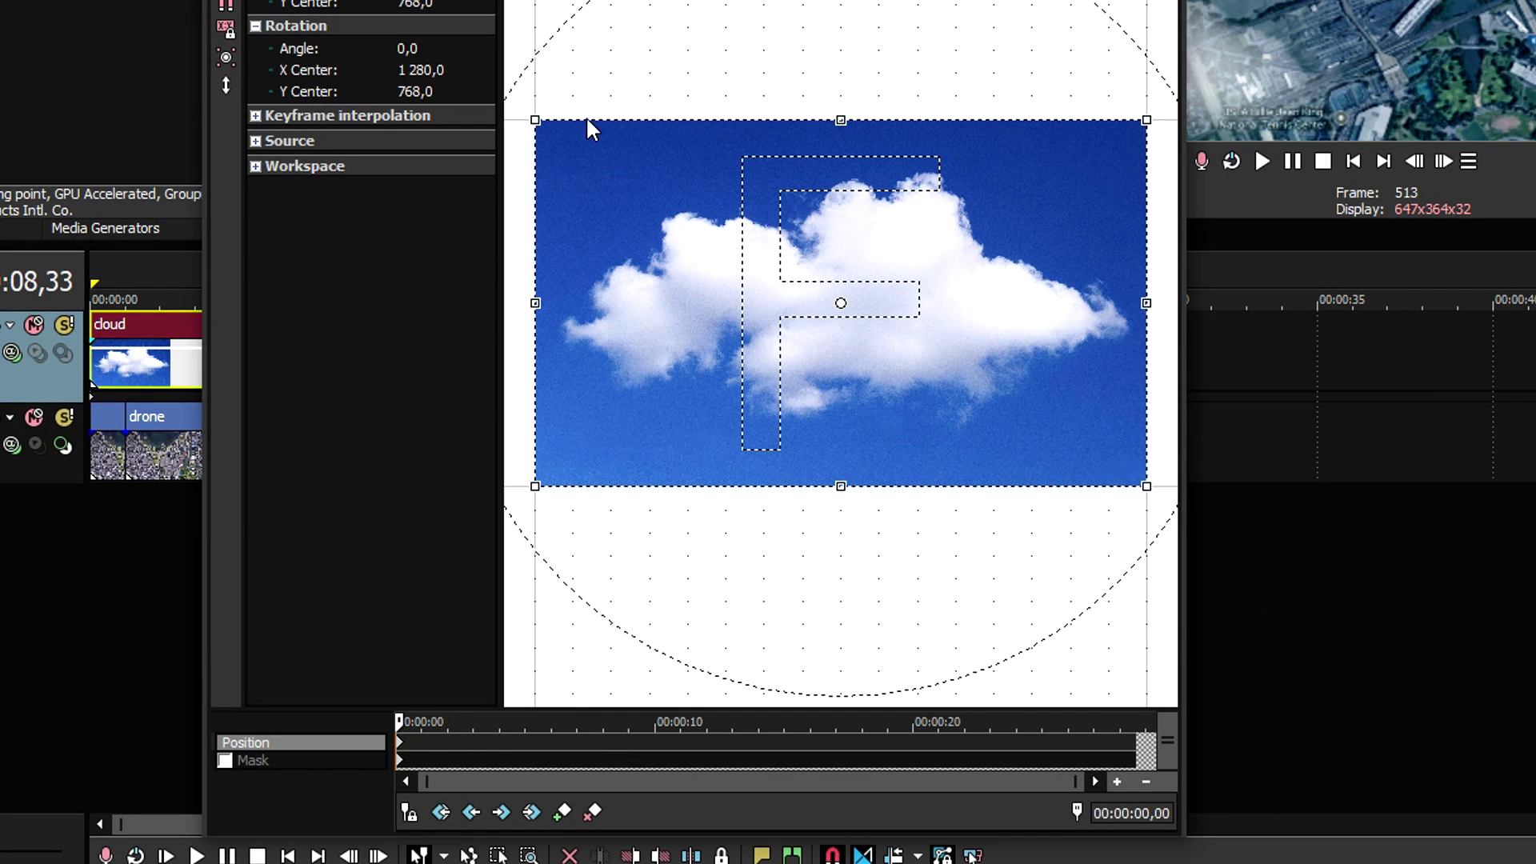
pyautogui.moveTo(548, 127); pyautogui.dragTo(549, 142)
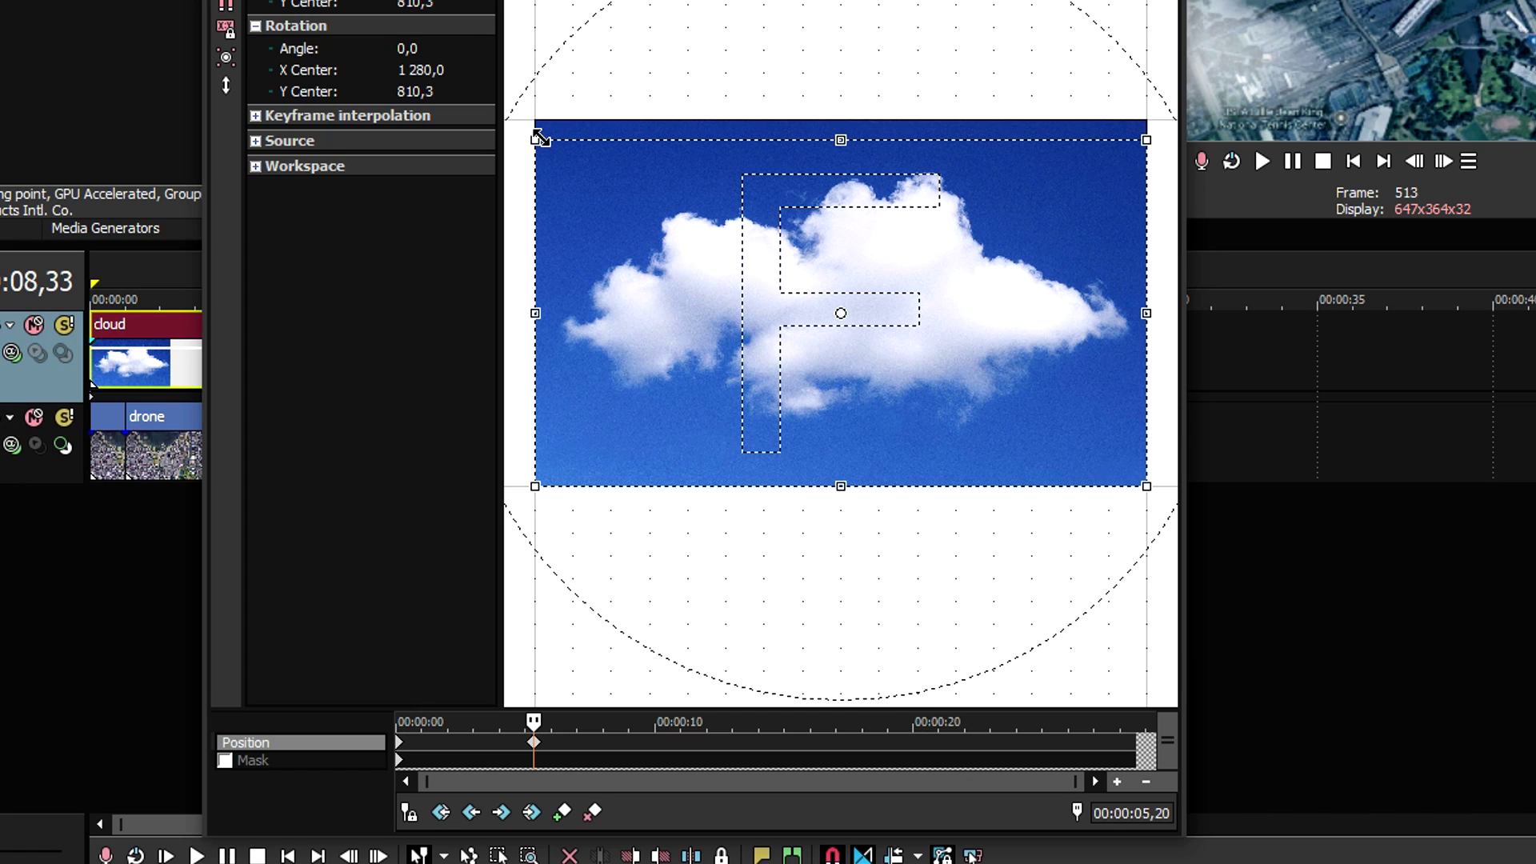
pyautogui.moveTo(538, 136); pyautogui.dragTo(583, 151)
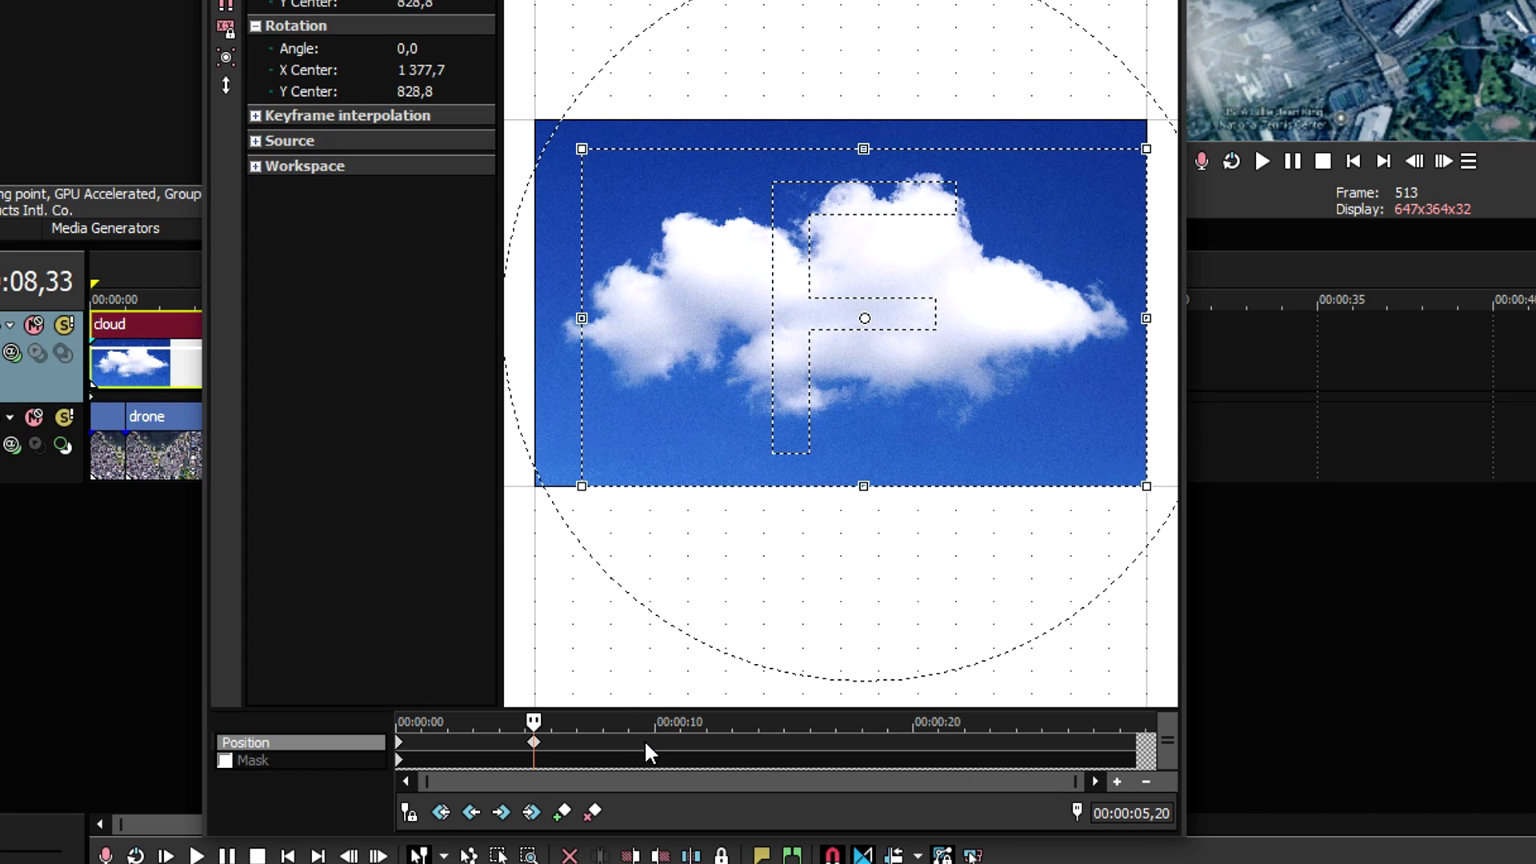
pyautogui.rightClick(628, 194)
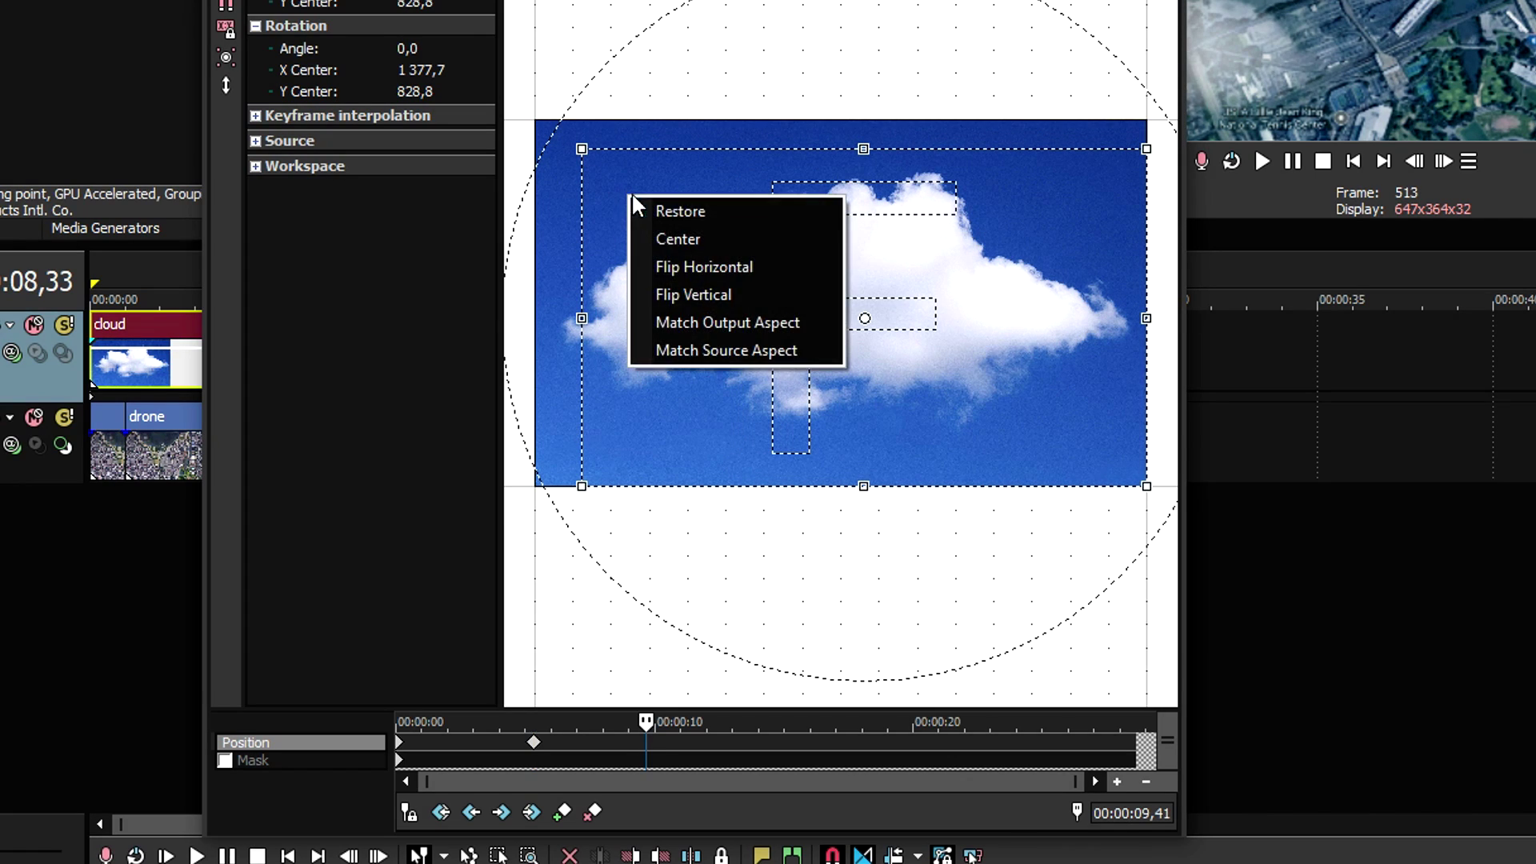
pyautogui.click(640, 205)
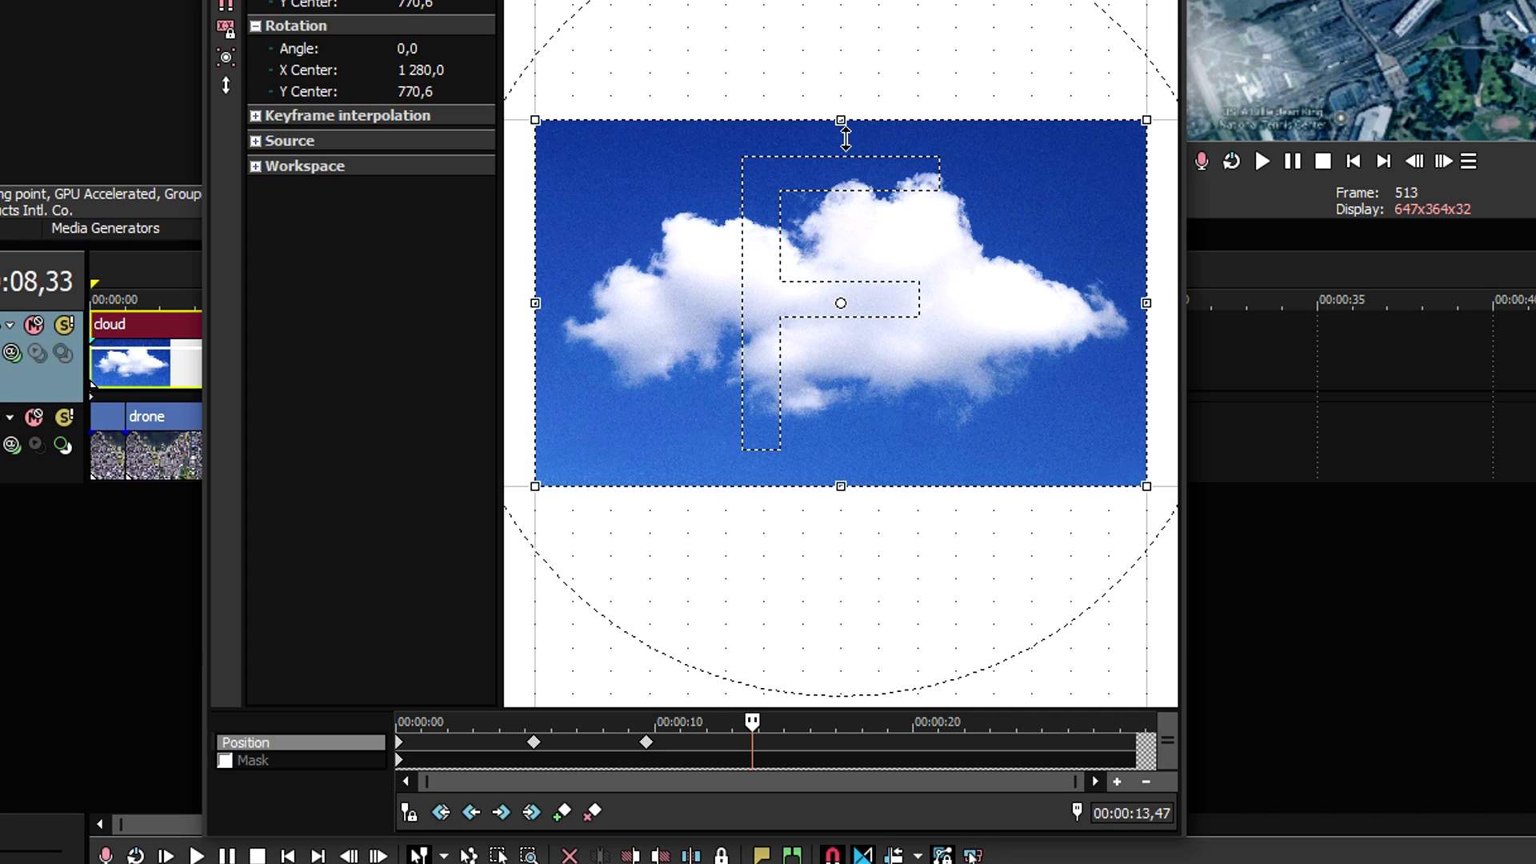
# - Add keyframes moving the crop down at 13,47 s and narrowing it at 24,06 s, then play back
pyautogui.moveTo(840, 127); pyautogui.dragTo(841, 148)
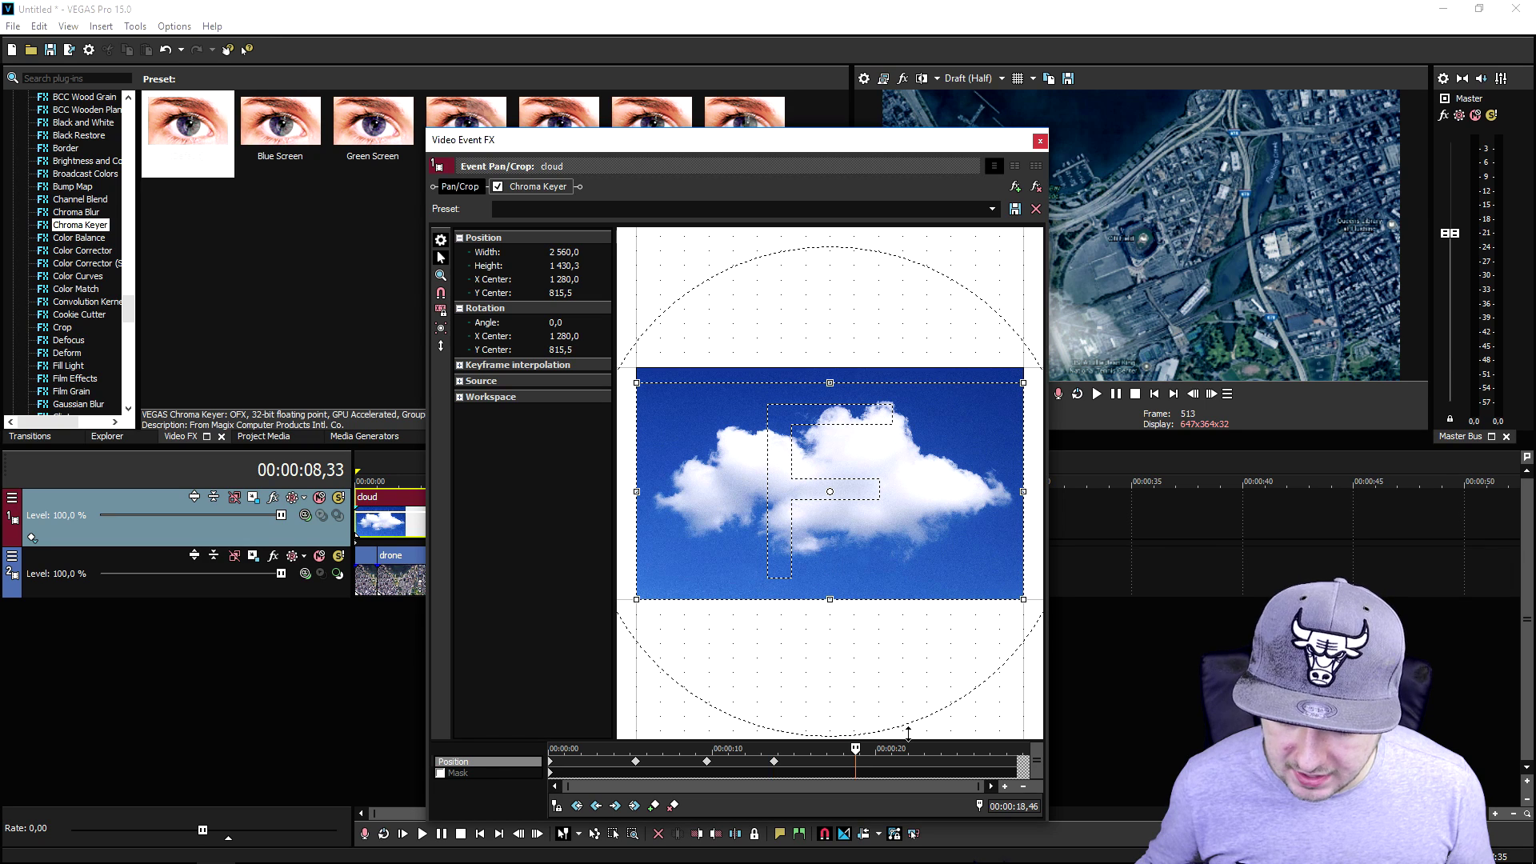
pyautogui.moveTo(908, 750); pyautogui.dragTo(942, 752)
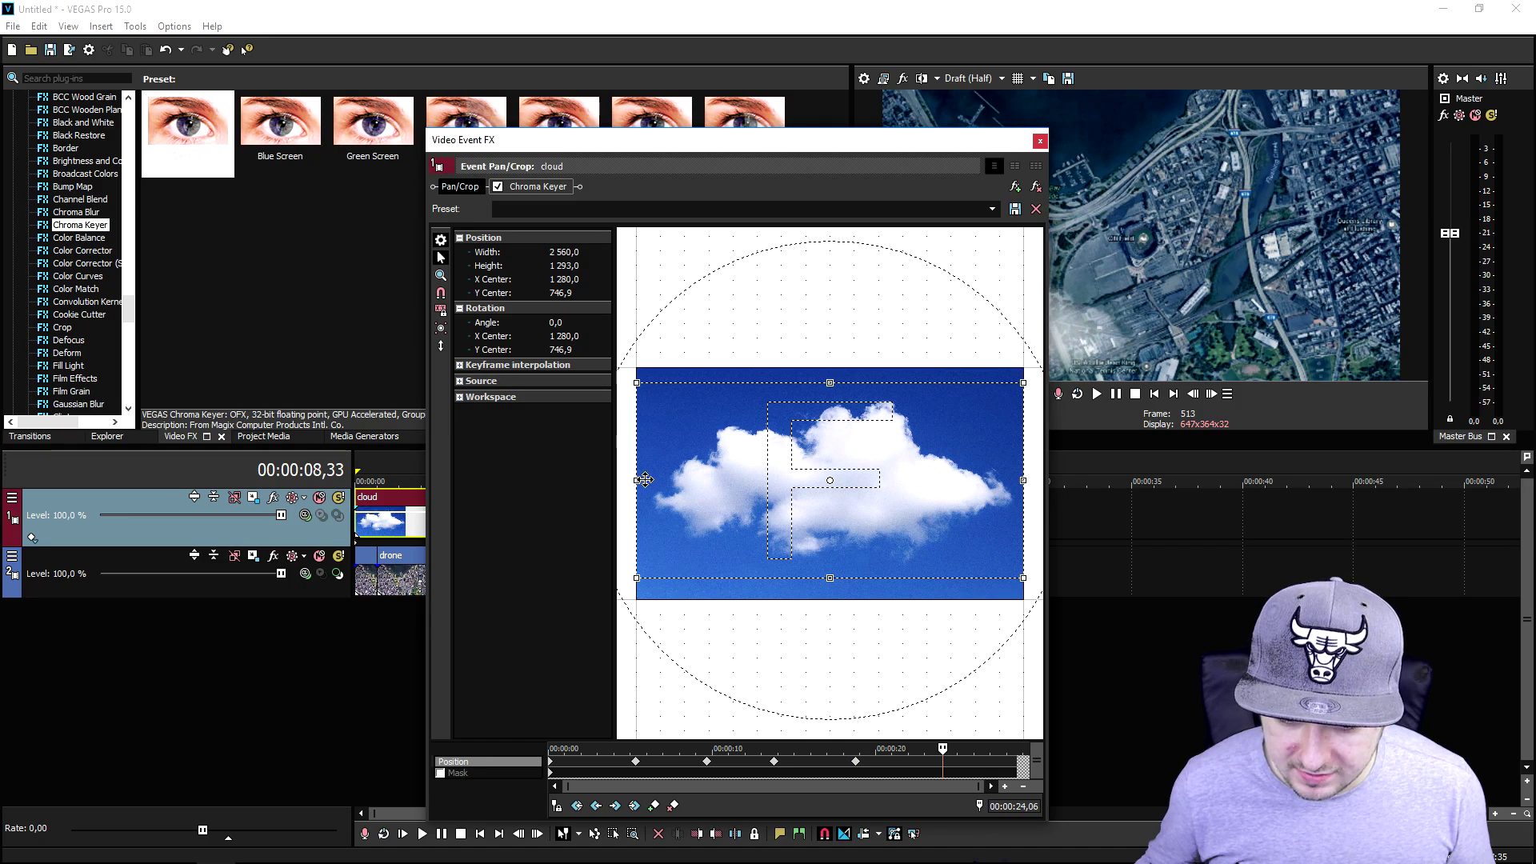
pyautogui.moveTo(645, 479); pyautogui.dragTo(677, 480)
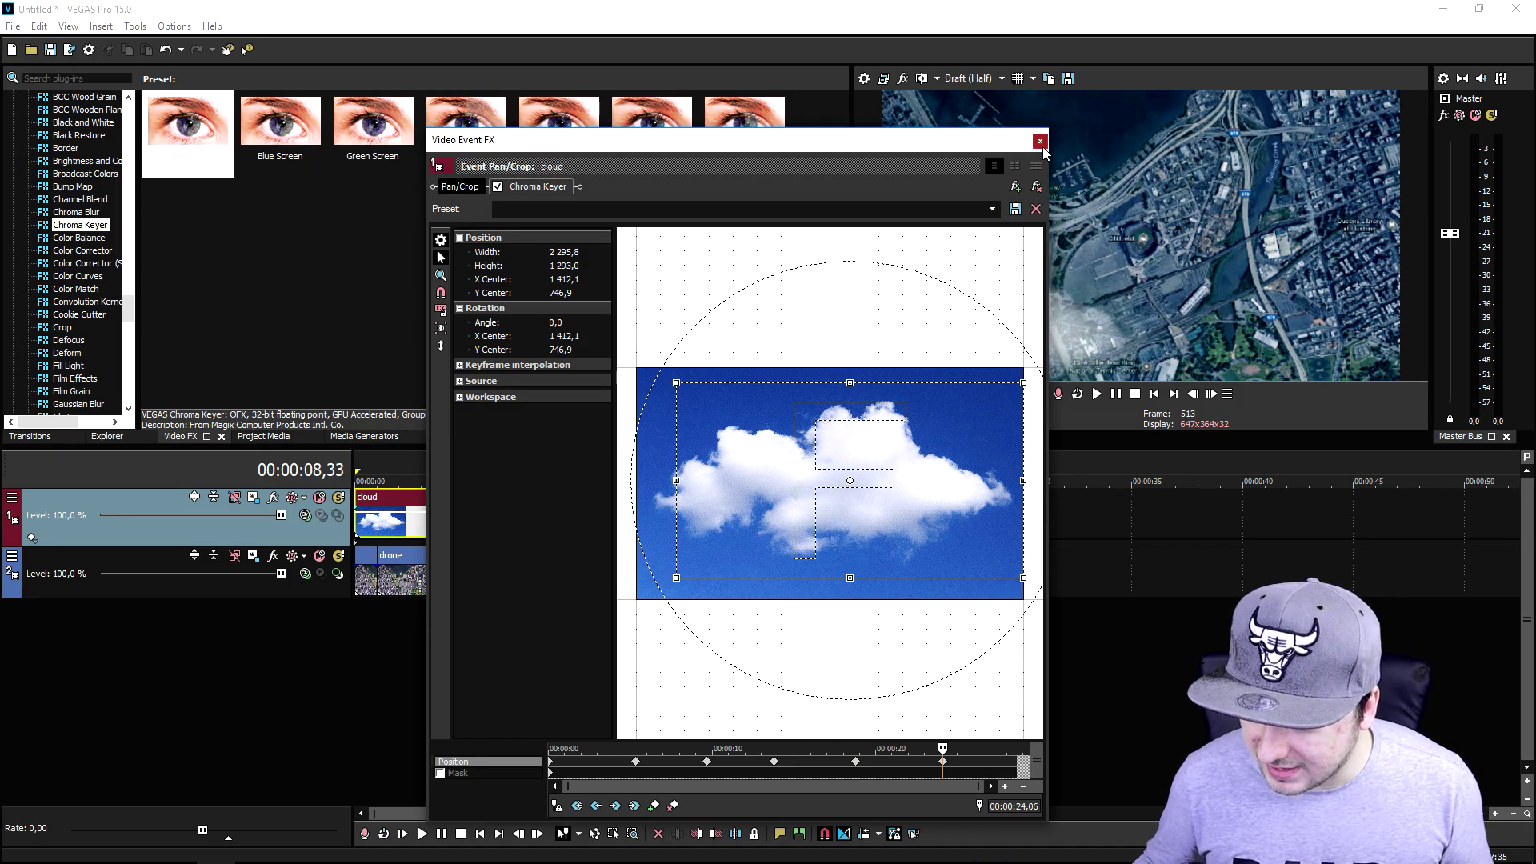
pyautogui.click(1040, 141)
pyautogui.press('space')
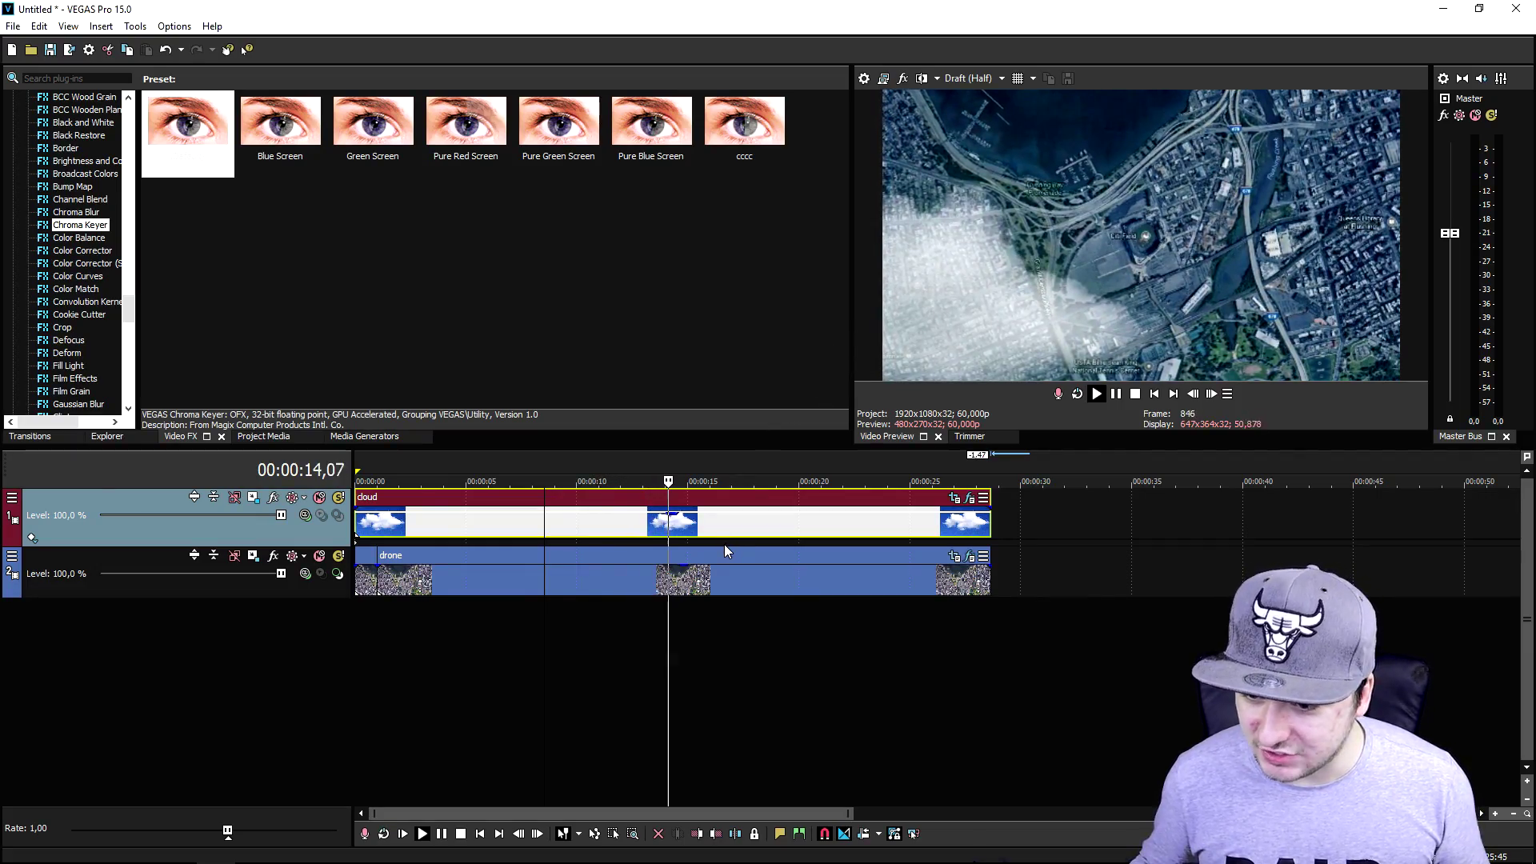
# - Stop playback and duplicate the cloud track
pyautogui.press('space')
pyautogui.rightClick(318, 533)
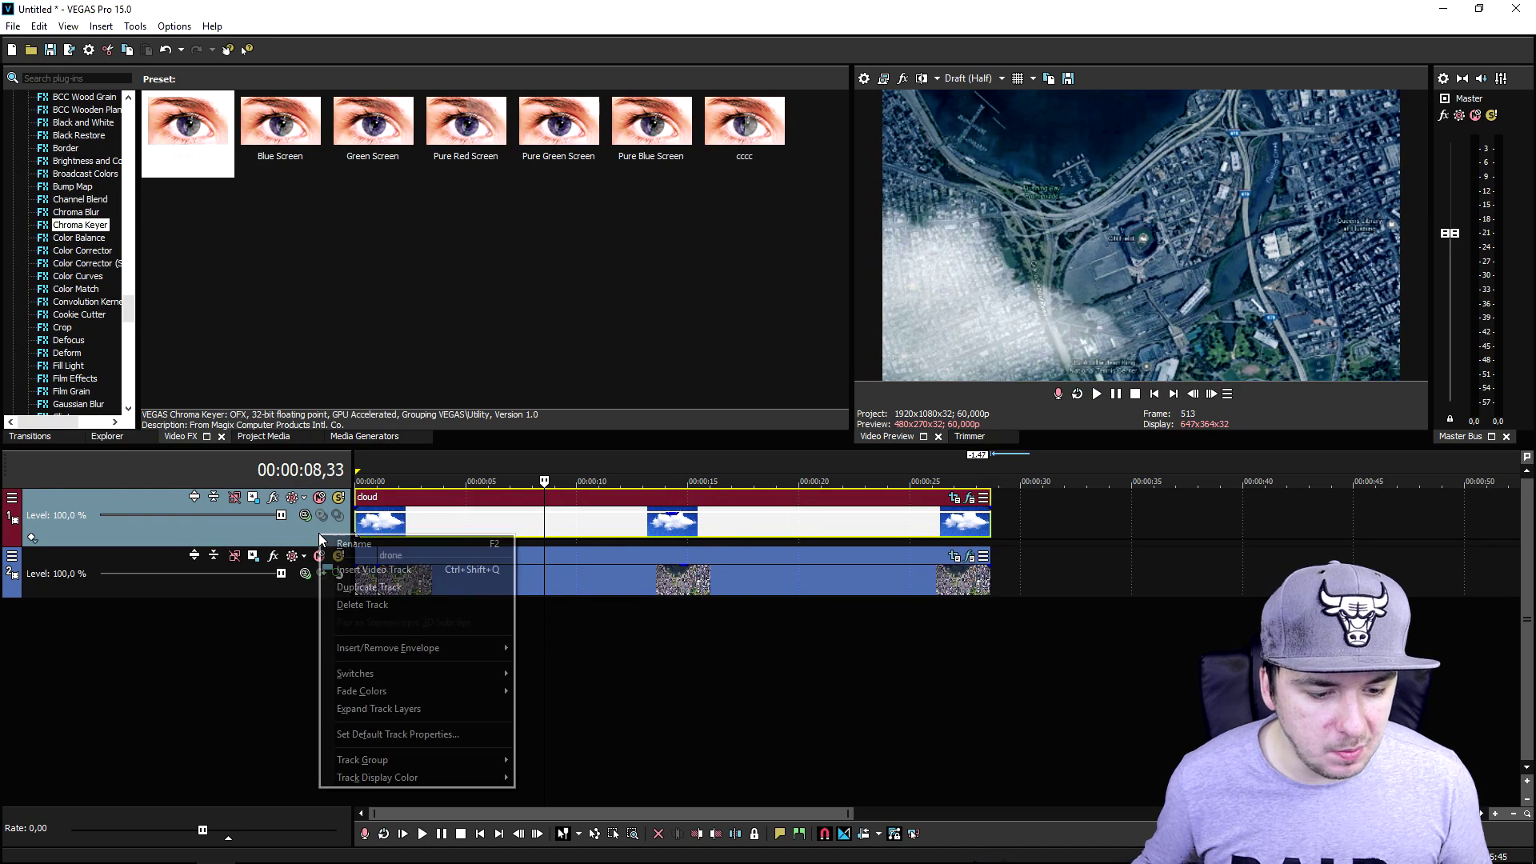
pyautogui.click(419, 586)
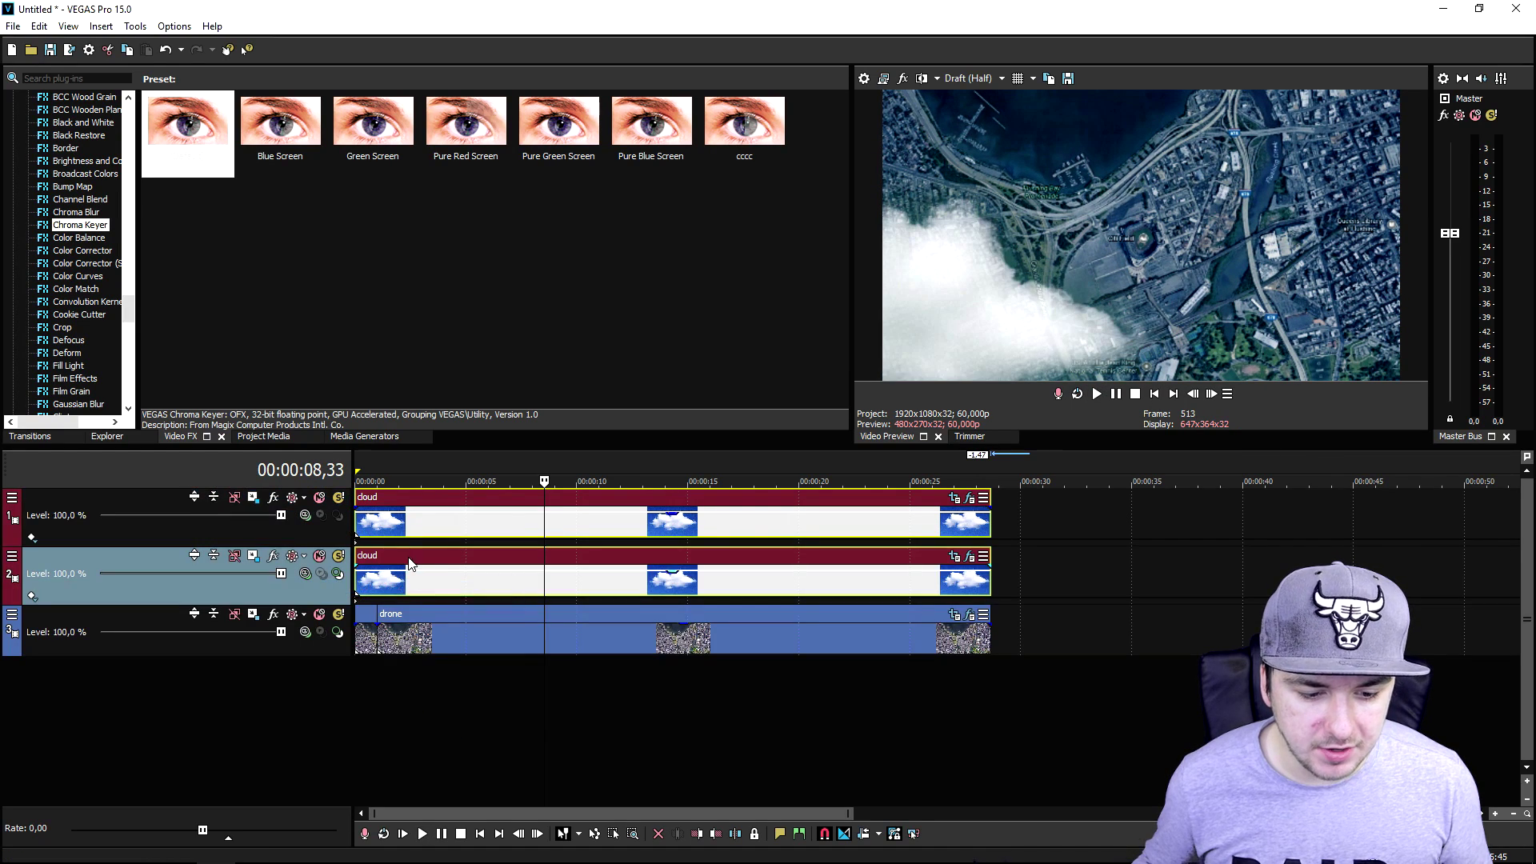
# - Move the top cloud track's motion frame up and right so a second cloud sits upper left
pyautogui.click(408, 538)
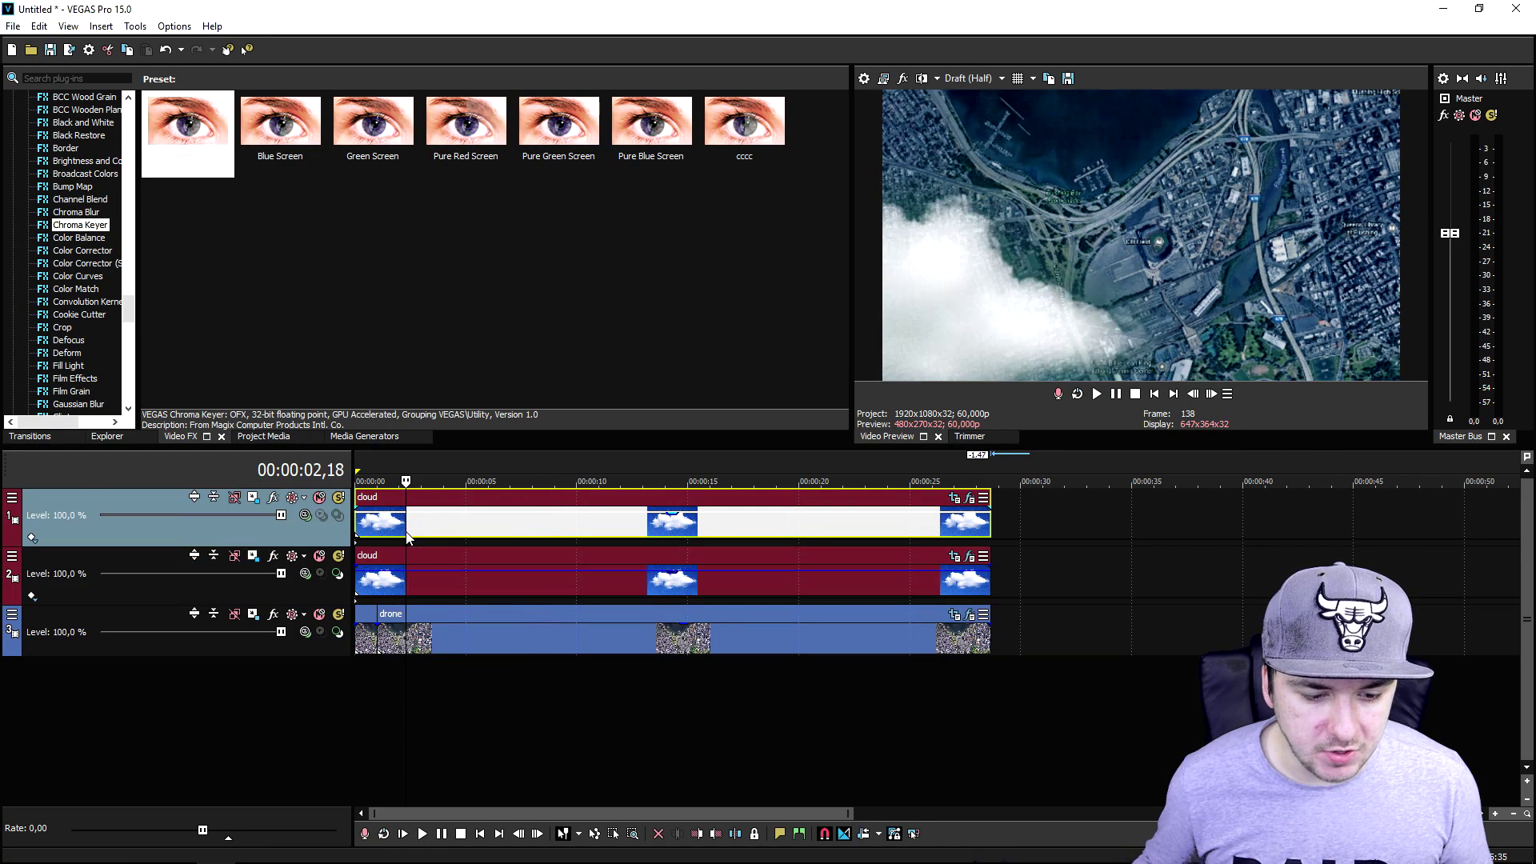
pyautogui.click(253, 496)
pyautogui.moveTo(599, 621); pyautogui.dragTo(903, 492)
# - Close the Track Motion dialog for the top cloud track
pyautogui.click(1052, 389)
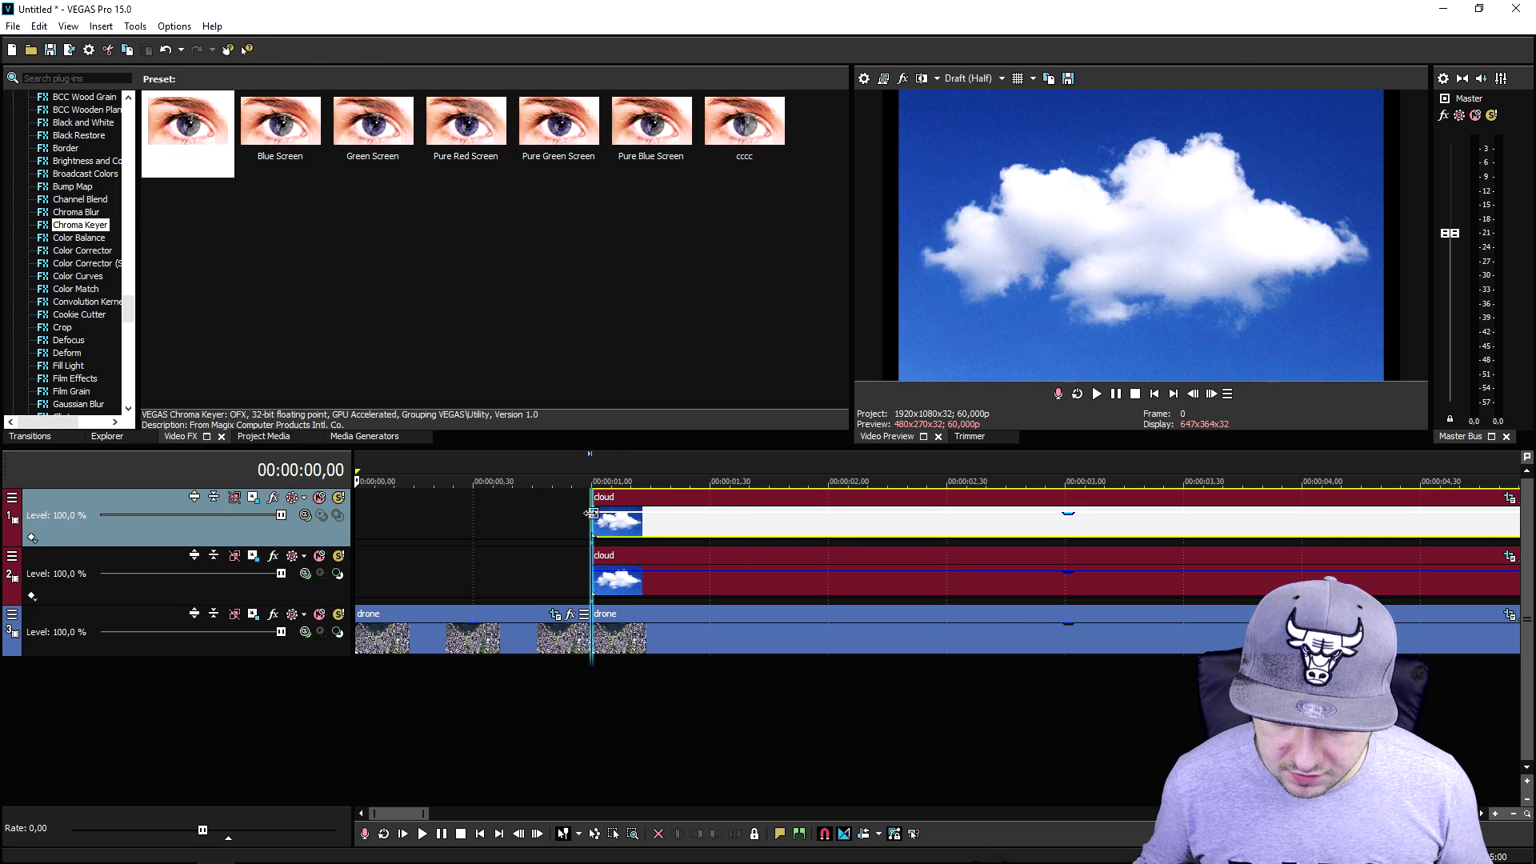
# - Give both cloud clips a fade-in of about four seconds, then return to the project start
pyautogui.moveTo(591, 512); pyautogui.dragTo(828, 538)
pyautogui.scroll(-2, 760, 536)
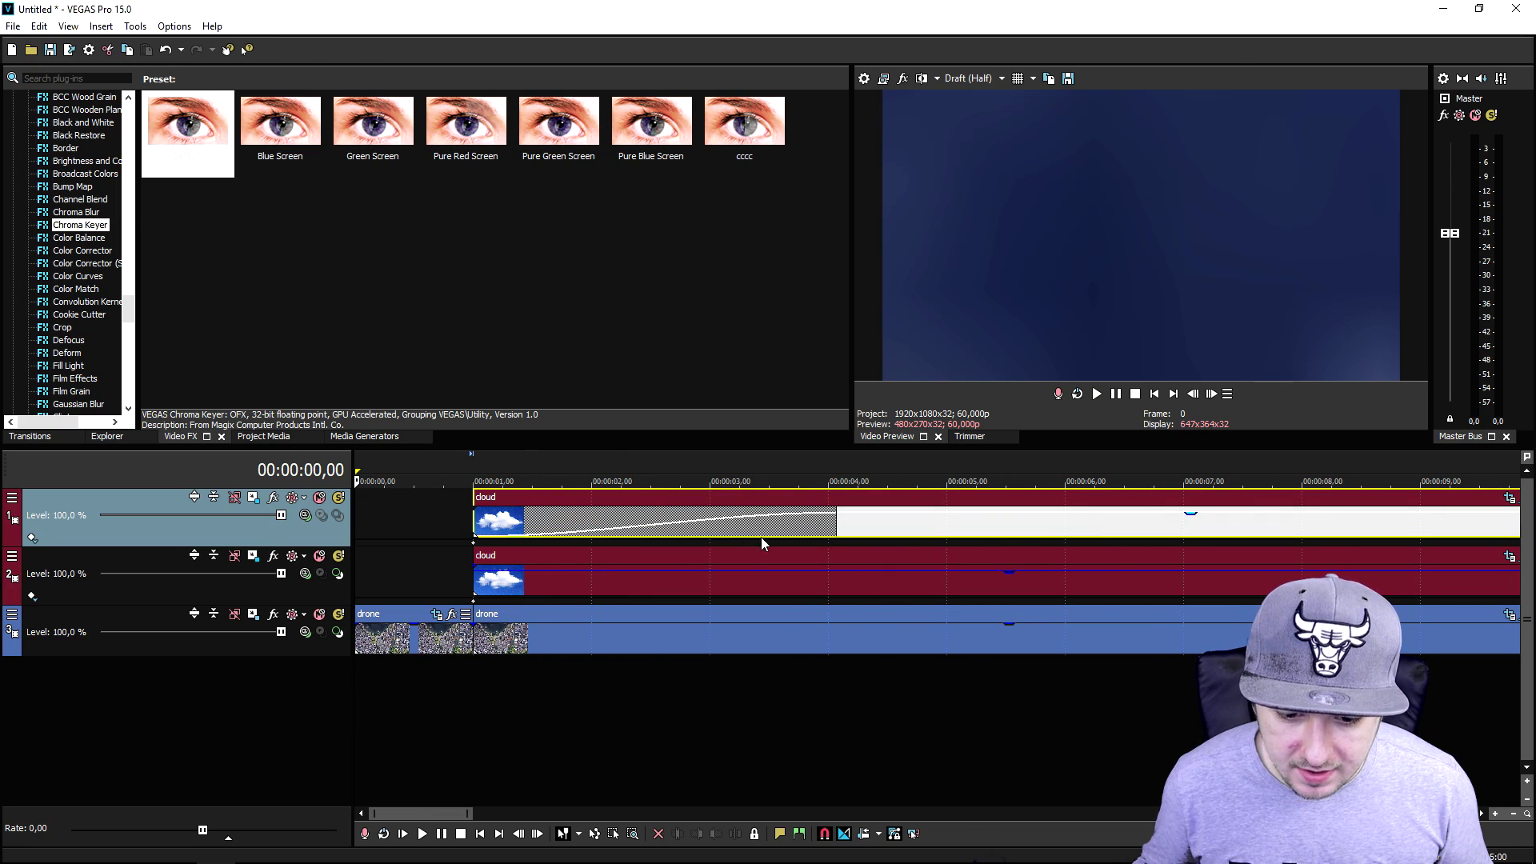
pyautogui.click(836, 531)
pyautogui.click(478, 572)
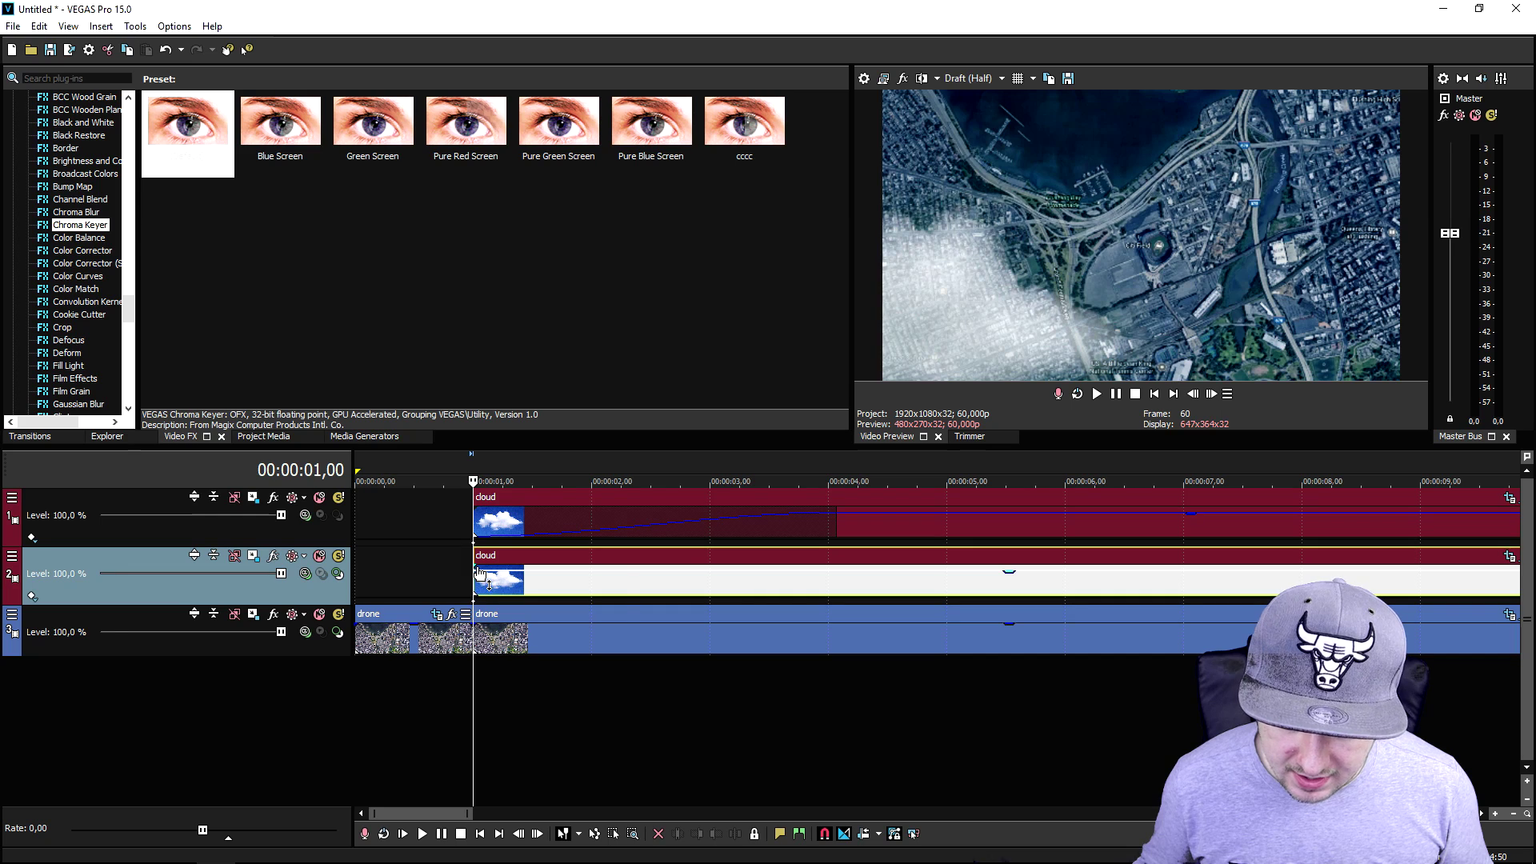
pyautogui.click(832, 521)
pyautogui.moveTo(484, 569); pyautogui.dragTo(836, 564)
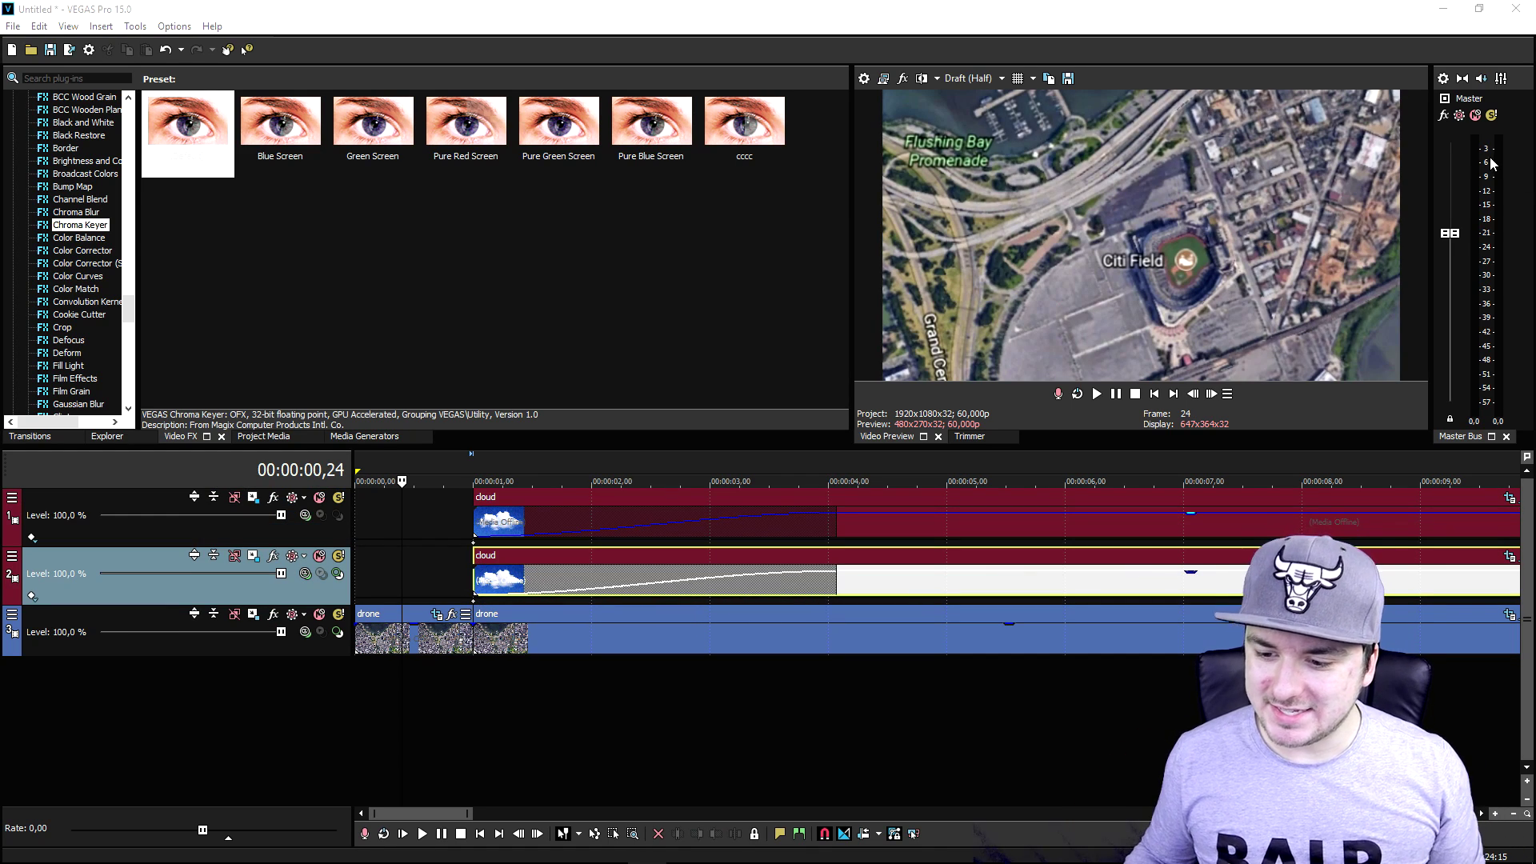
pyautogui.click(1155, 393)
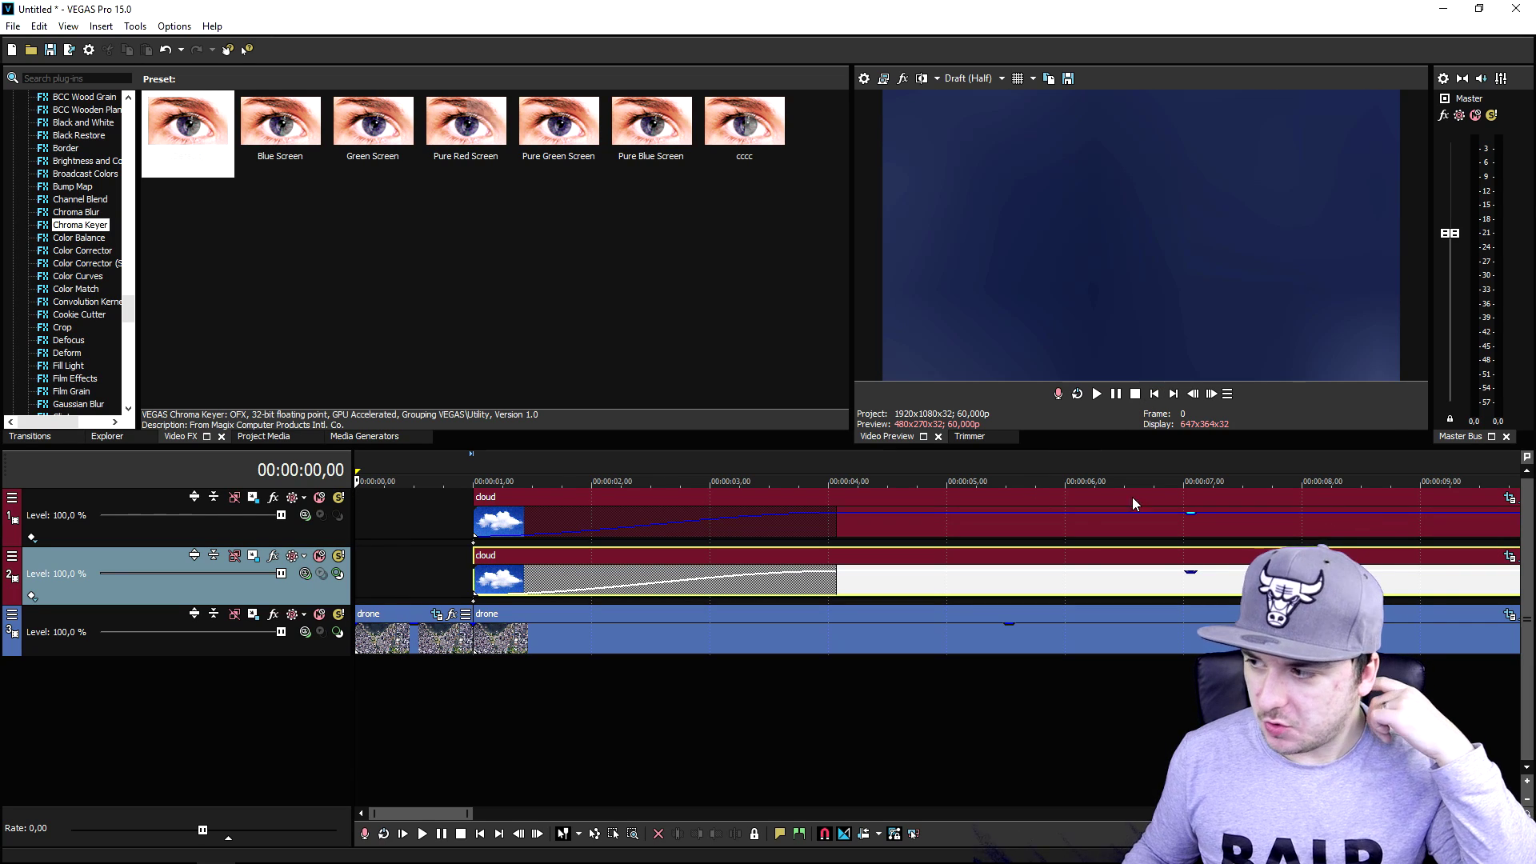
pyautogui.scroll(-5, 761, 517)
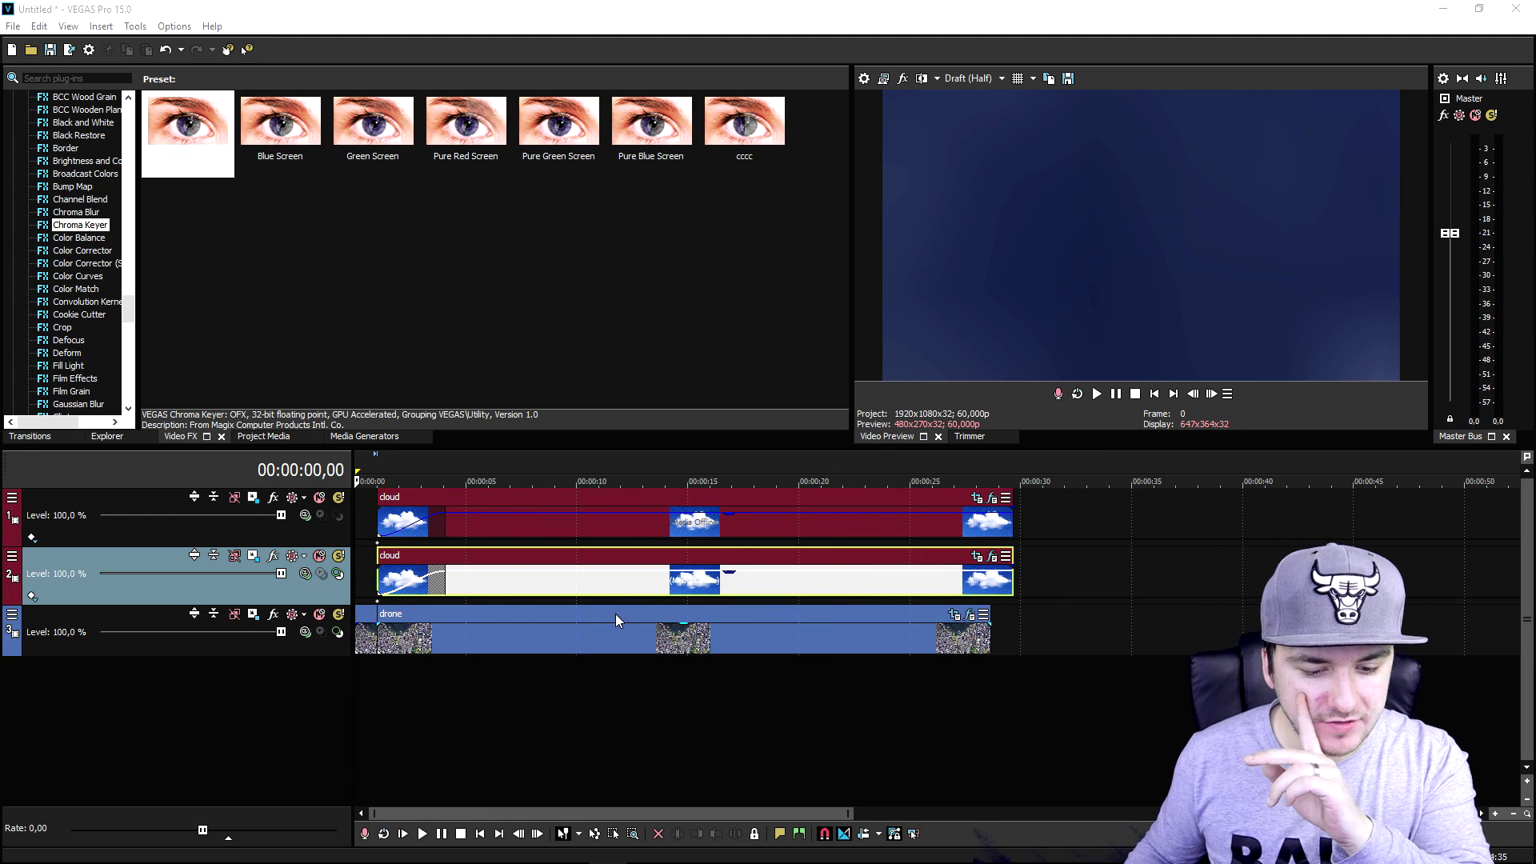
pyautogui.scroll(4, 593, 617)
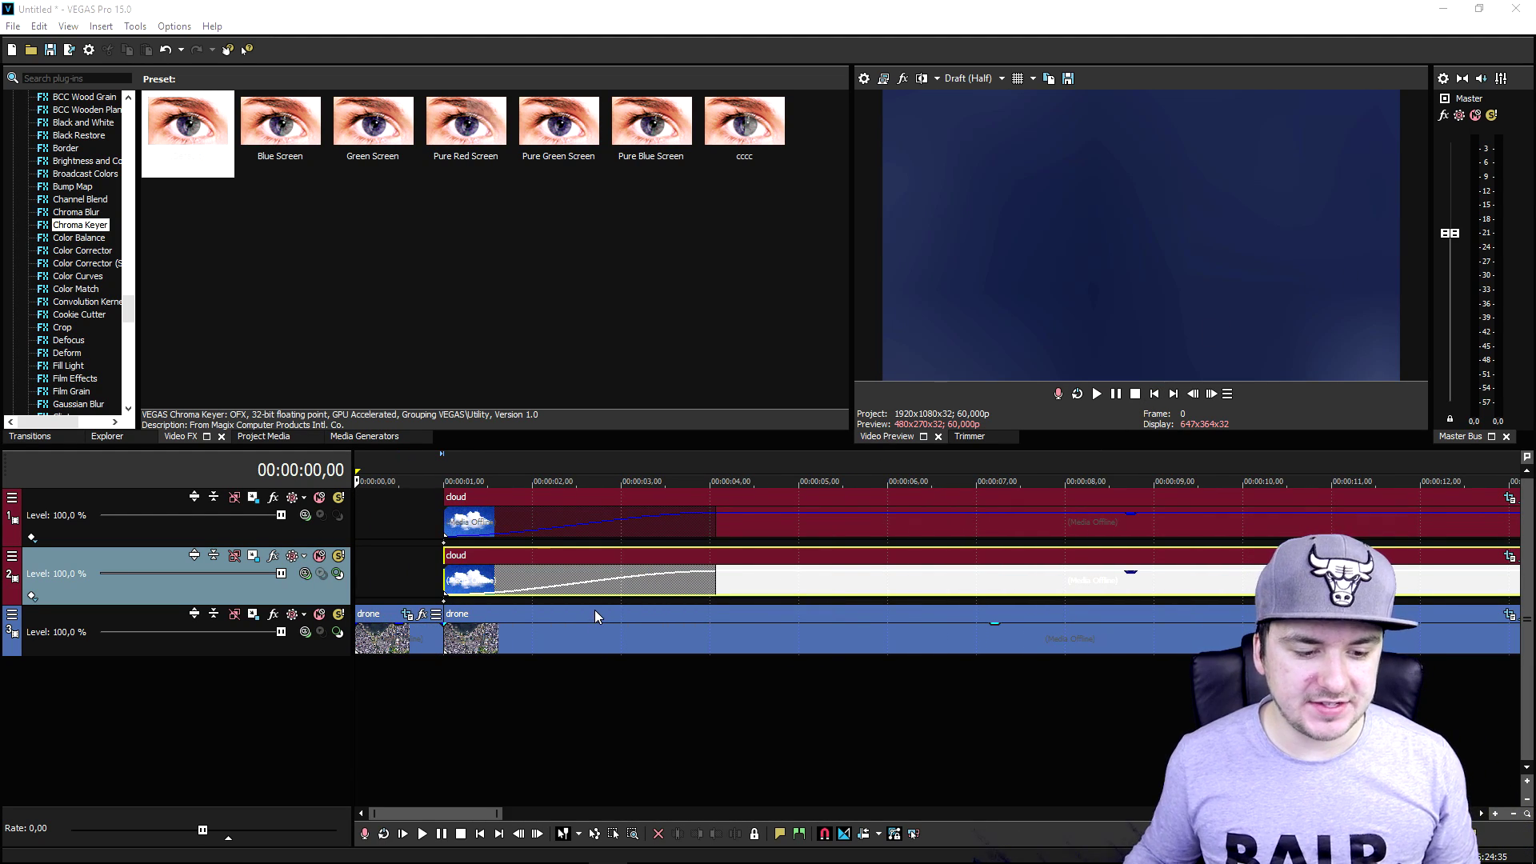